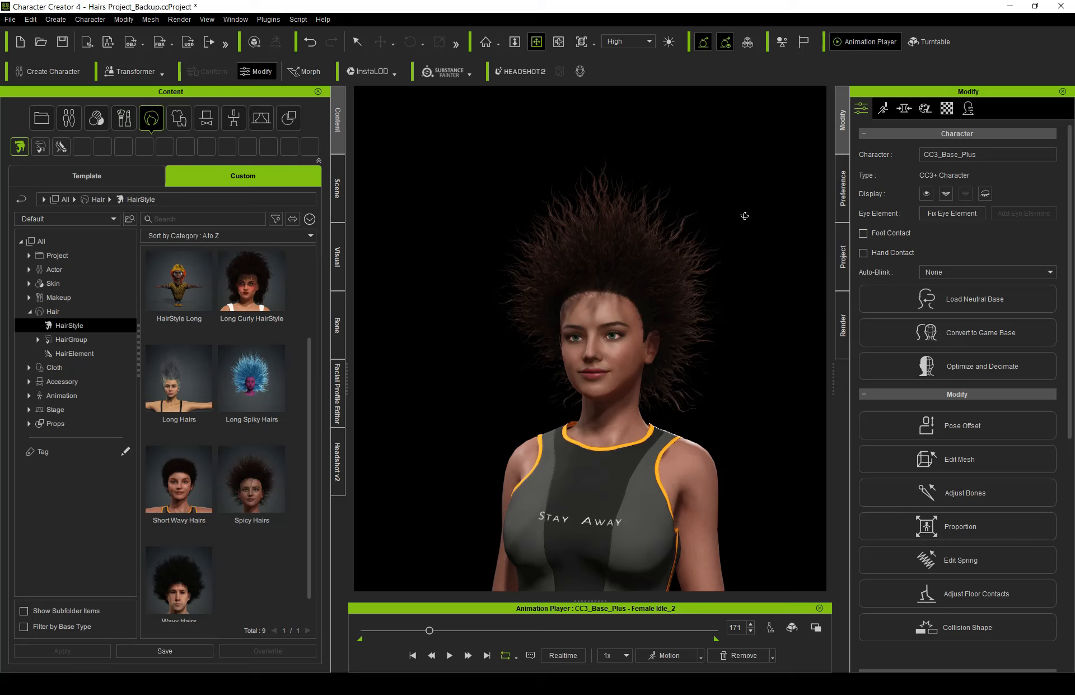
- Examine the character's spiky hairstyle from several angles and browse the custom HairStyle library thumbnails
right_drag(721, 360, 454, 374)
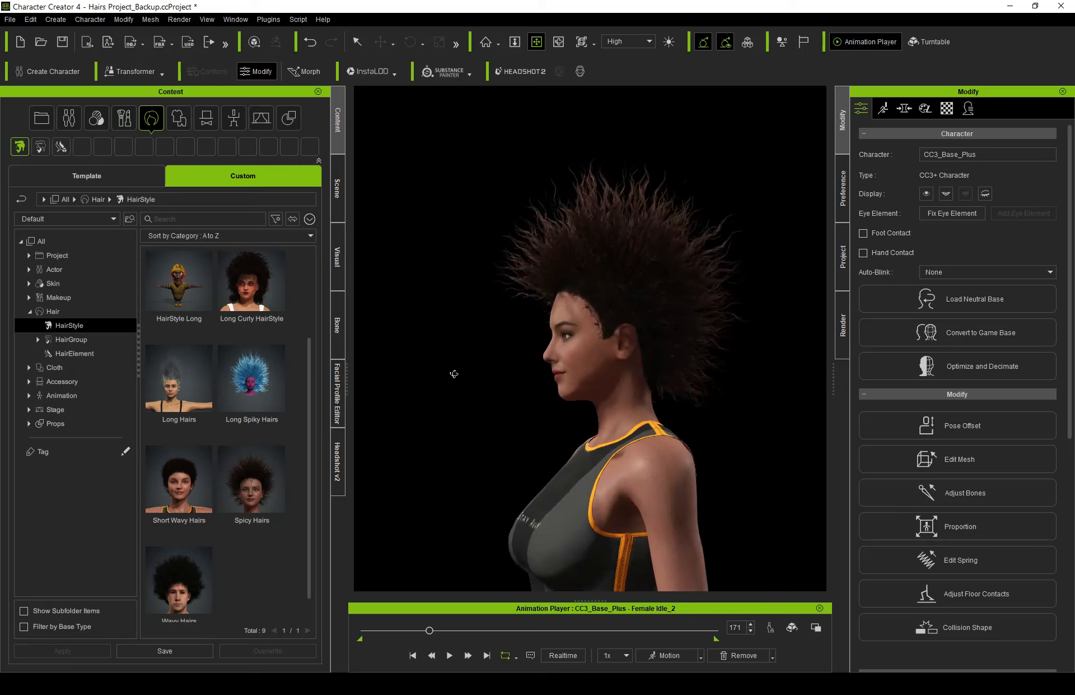
right_drag(734, 374, 563, 368)
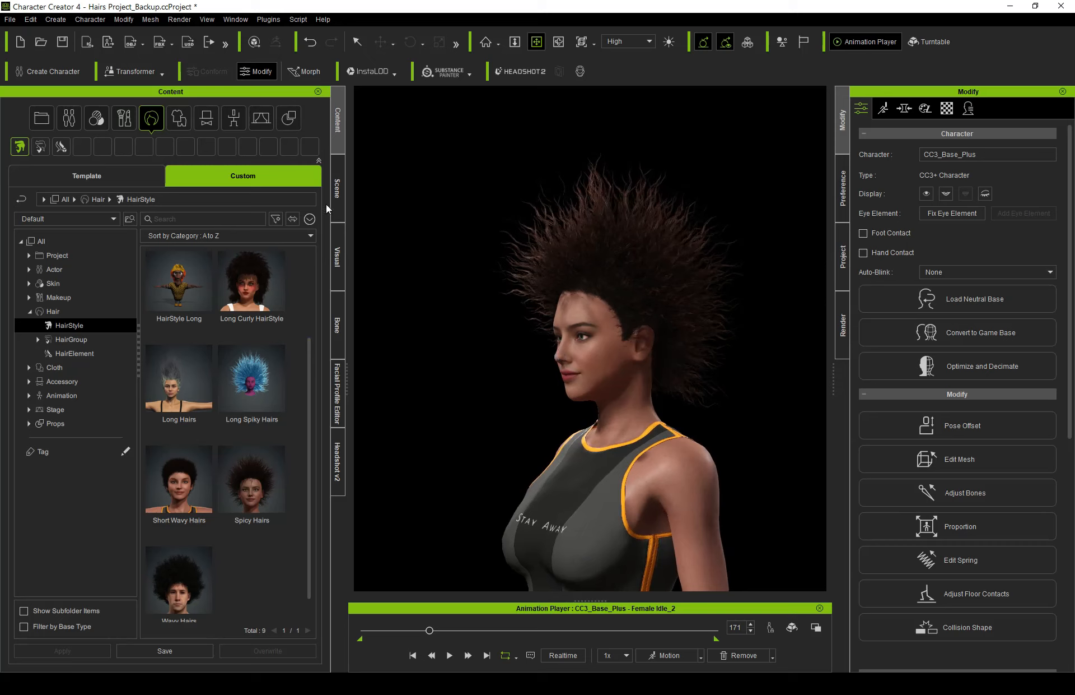
drag(310, 371, 309, 405)
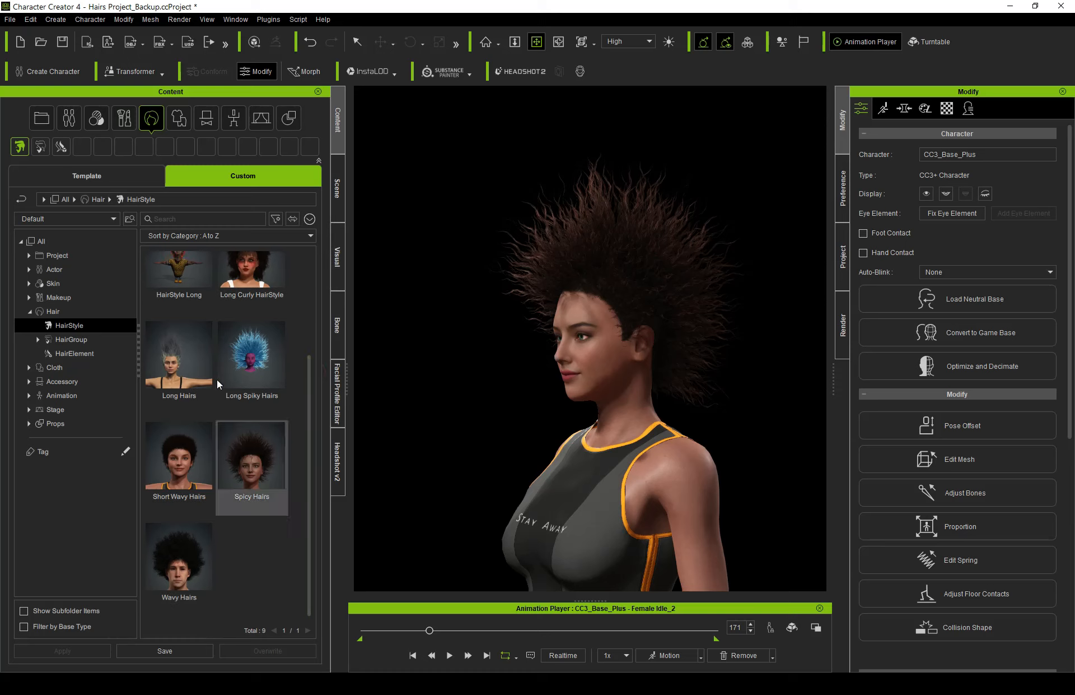
mouse_move(312, 464)
mouse_down()
mouse_move(312, 293)
mouse_move(308, 392)
mouse_up()
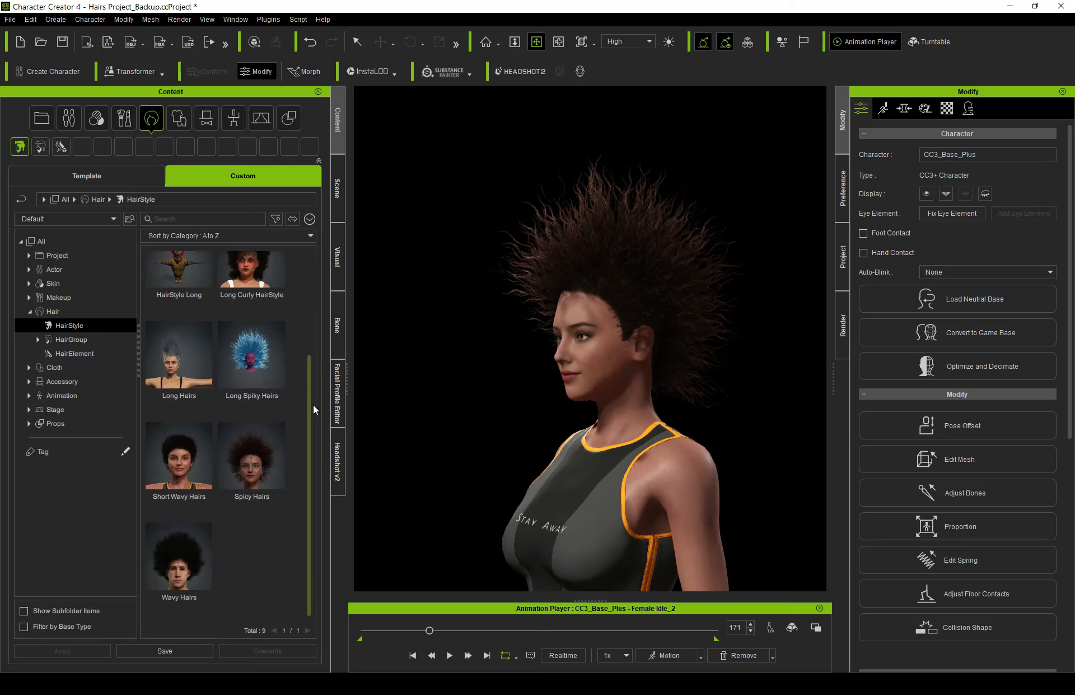
drag(312, 518, 307, 374)
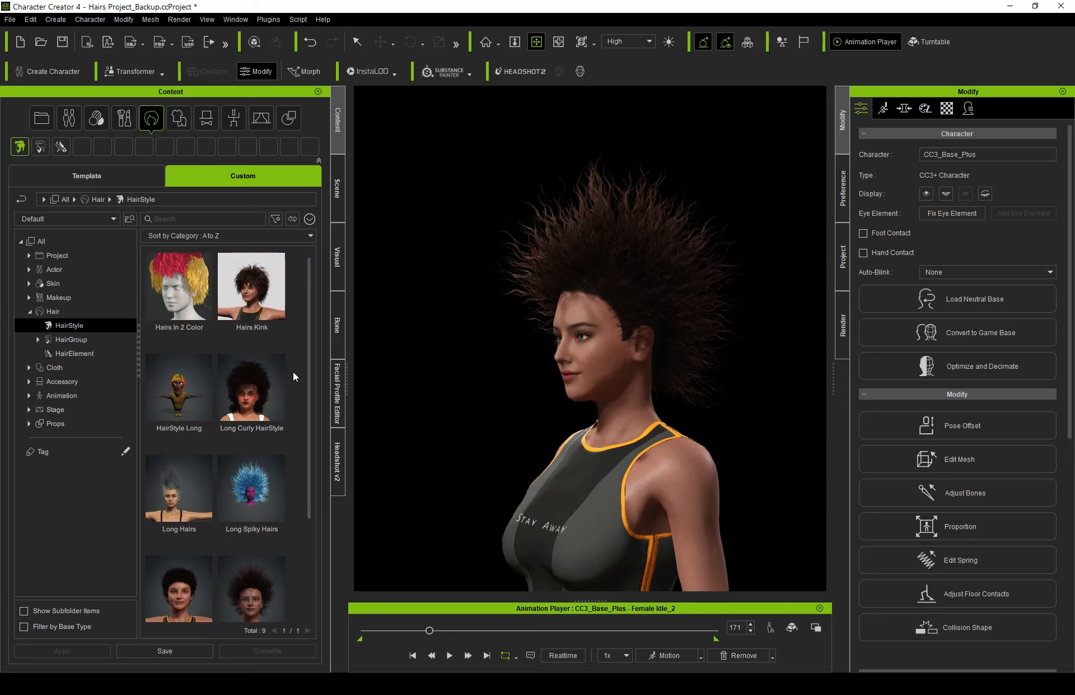
drag(309, 322, 308, 394)
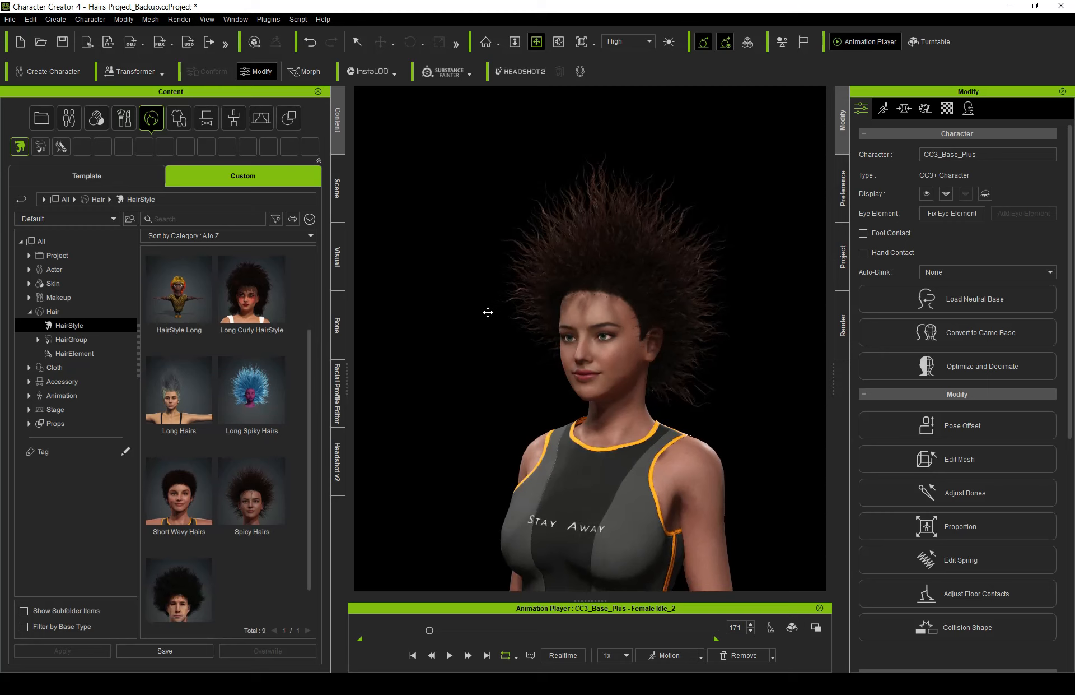
click(598, 365)
drag(582, 372, 628, 366)
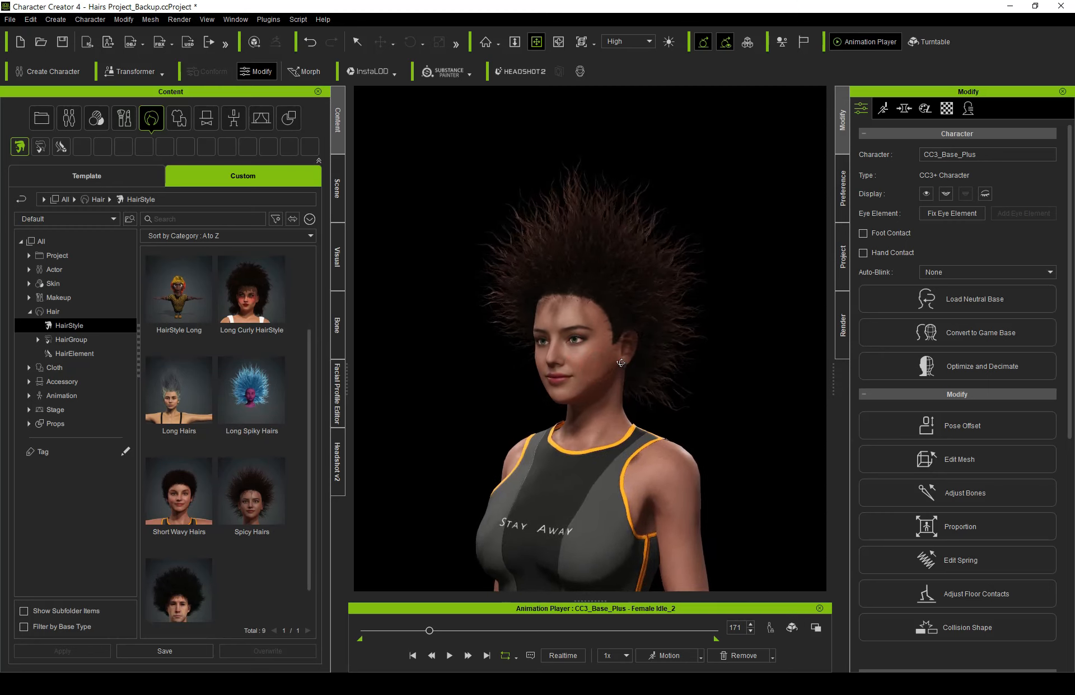
- Delete the Long Wavy Hairs object from the scene, keeping the Sclup_0 scalp hair on the character
key(q)
click(336, 194)
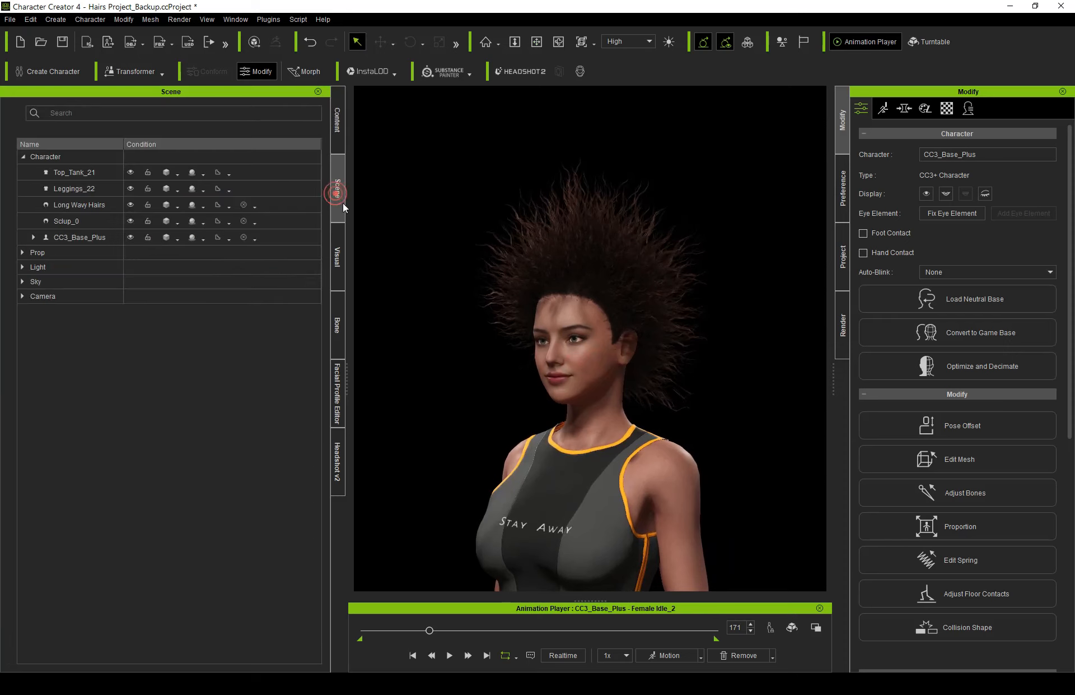
click(69, 204)
key(Delete)
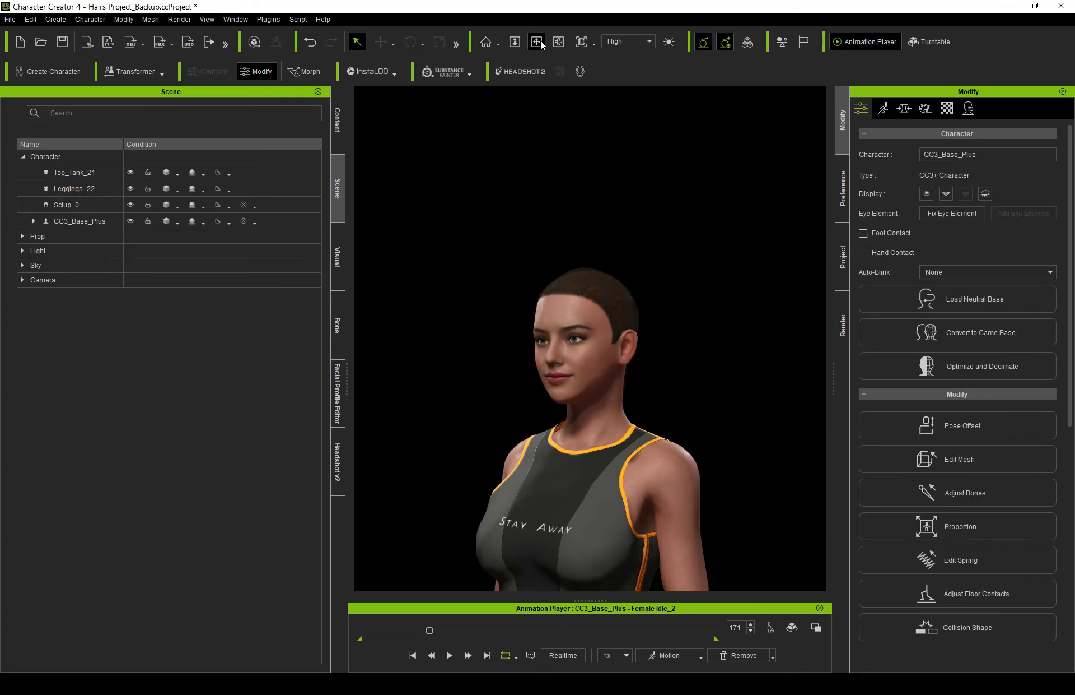
- Examine the short scalp hair and its hairline around the front, sides and back of the head
click(539, 43)
right_drag(649, 392, 607, 408)
drag(607, 393, 600, 324)
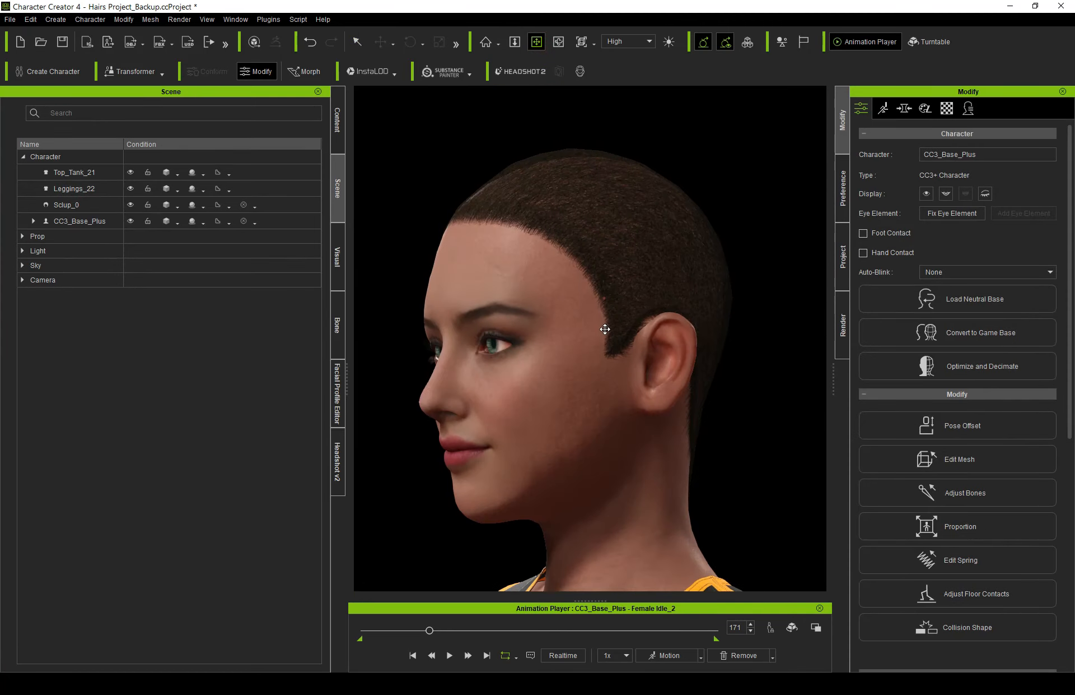
right_drag(600, 324, 598, 441)
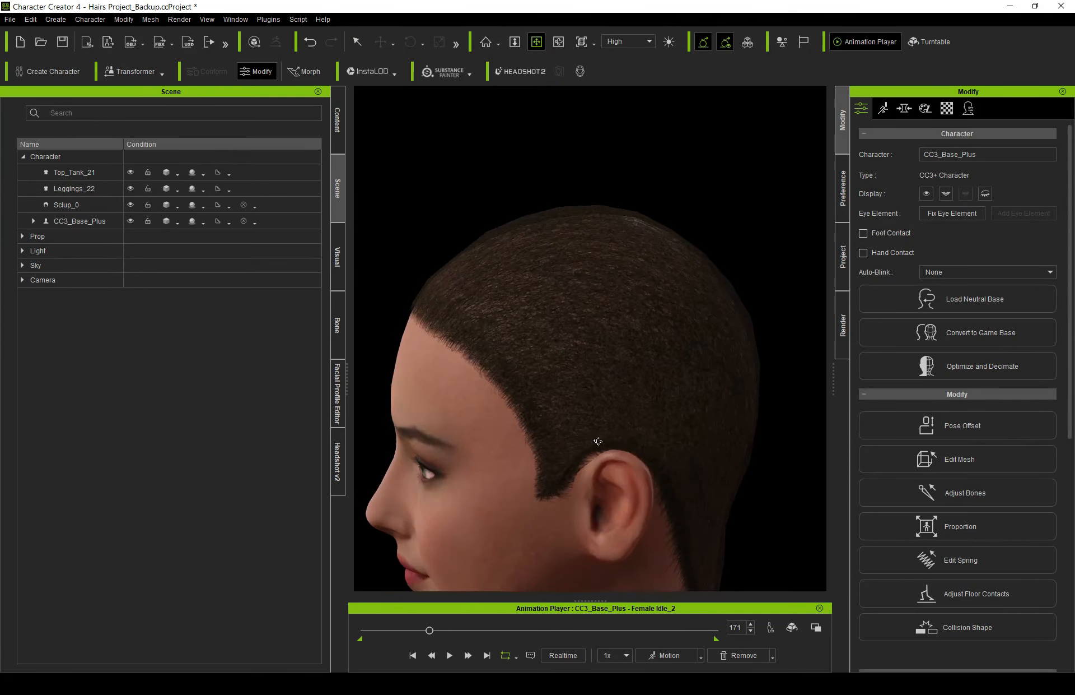
drag(598, 441, 586, 397)
right_drag(586, 397, 673, 258)
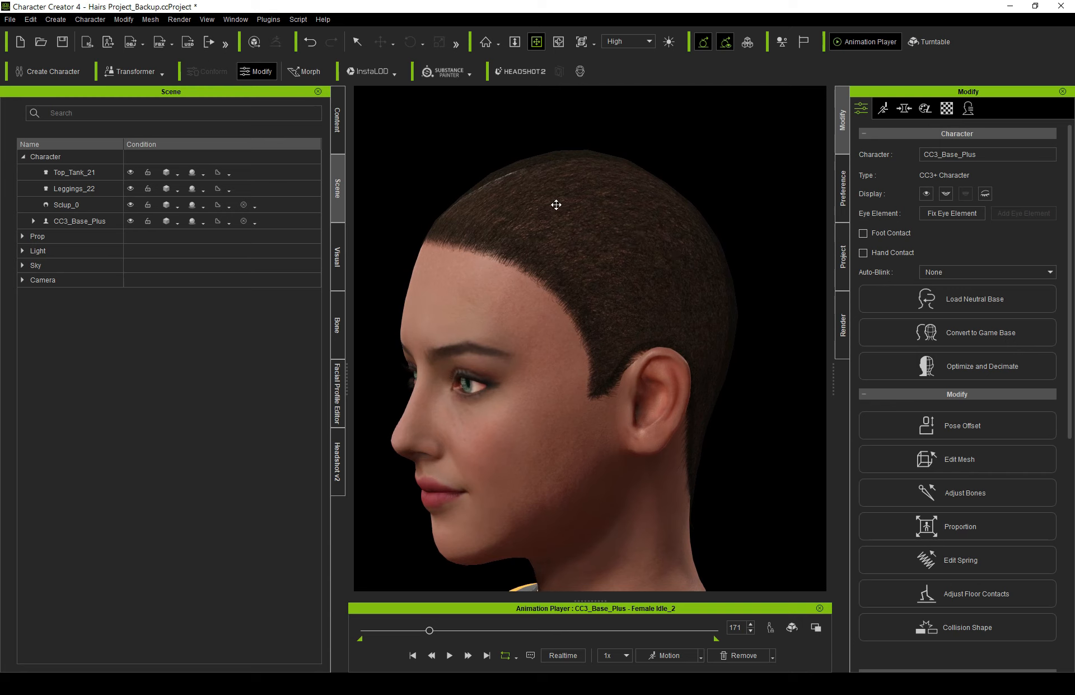
drag(635, 211, 639, 228)
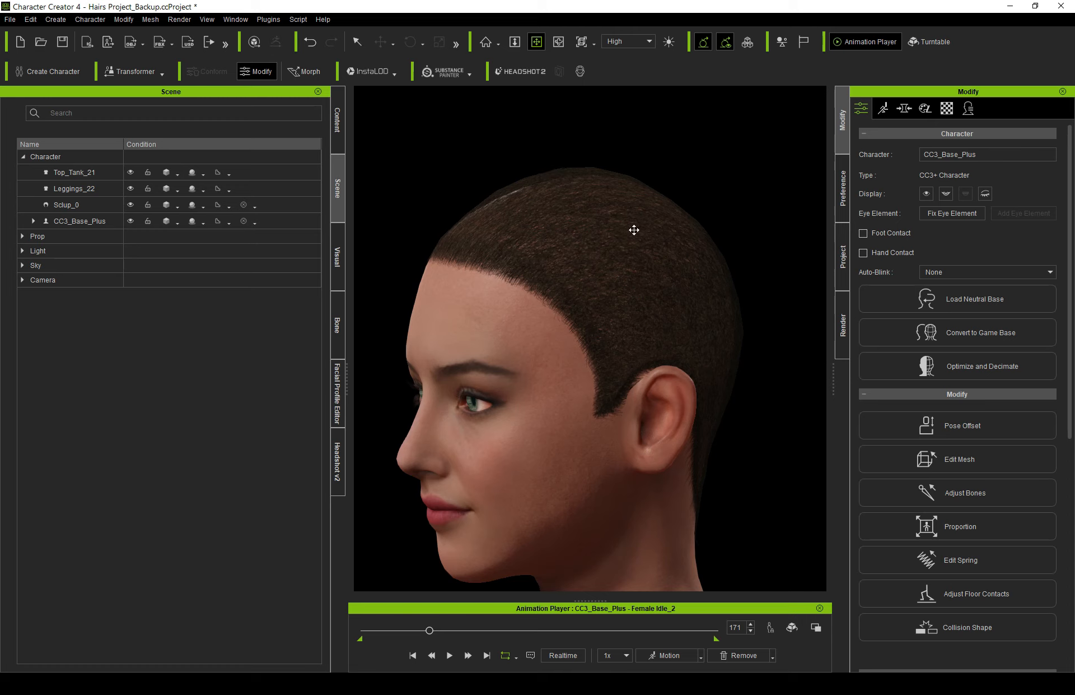
drag(637, 324, 628, 314)
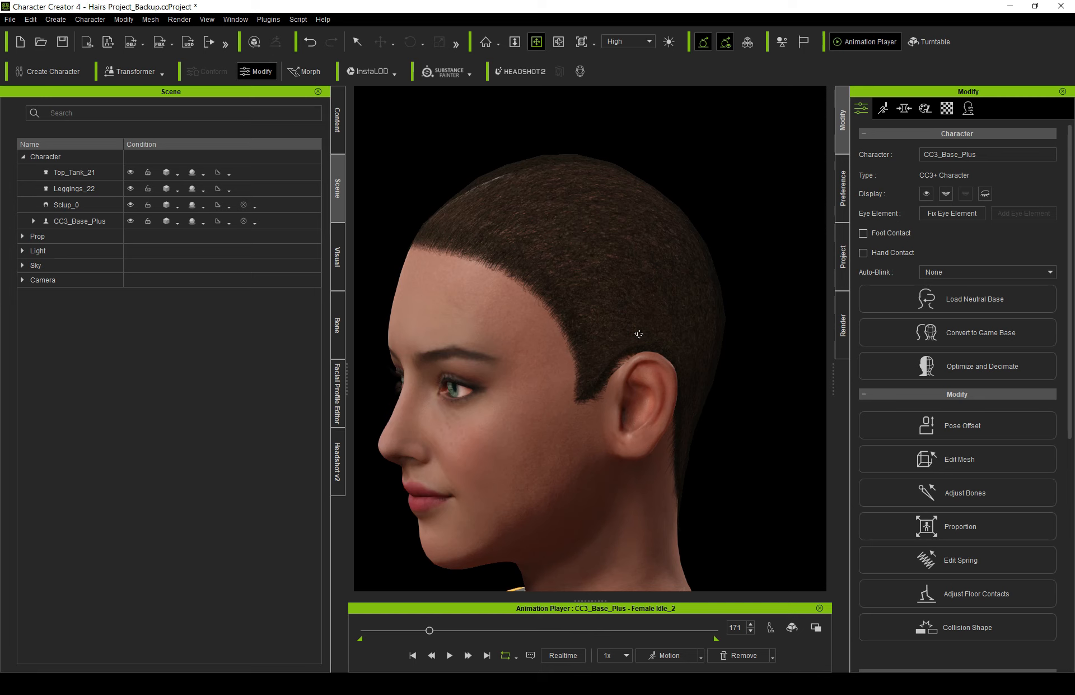
right_drag(639, 334, 596, 316)
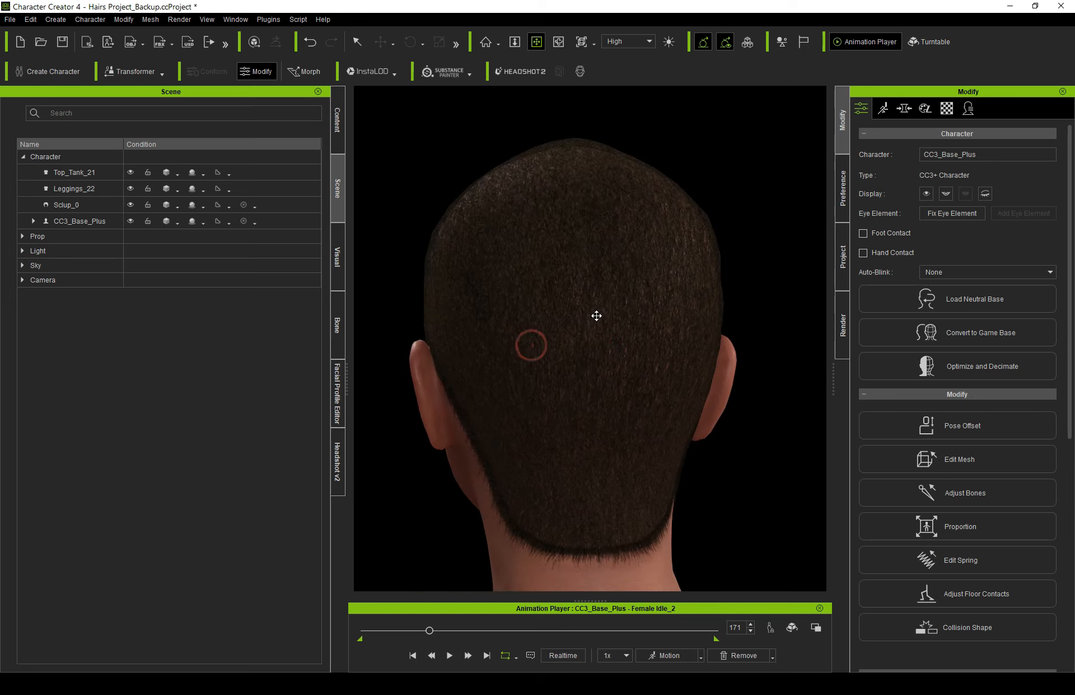
right_drag(456, 356, 408, 358)
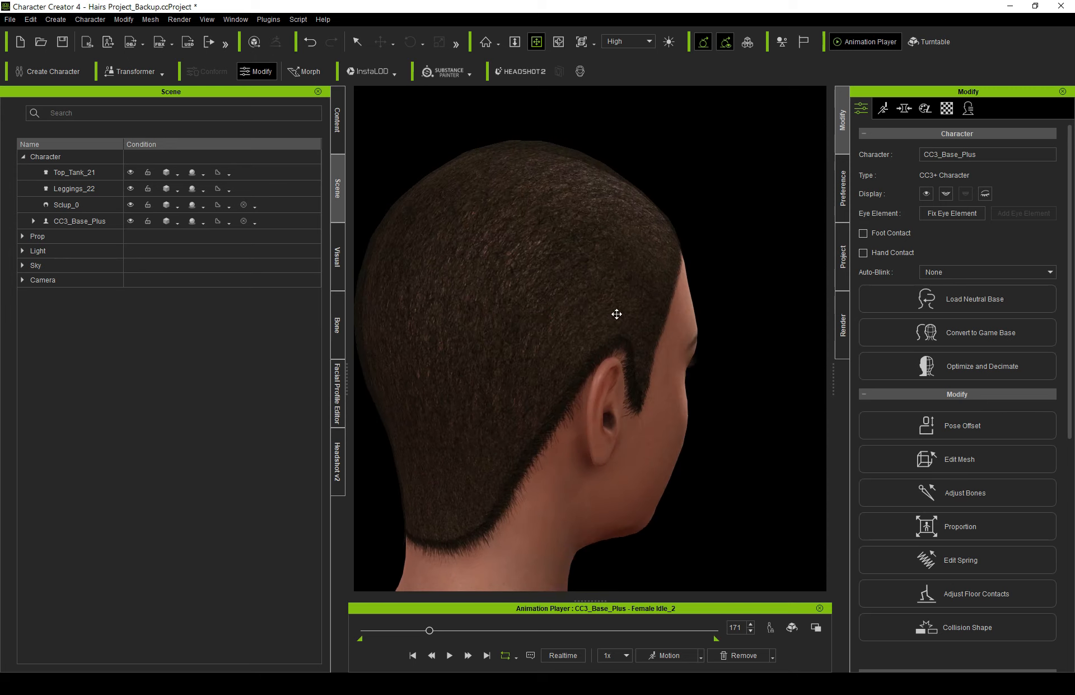
right_drag(616, 313, 581, 279)
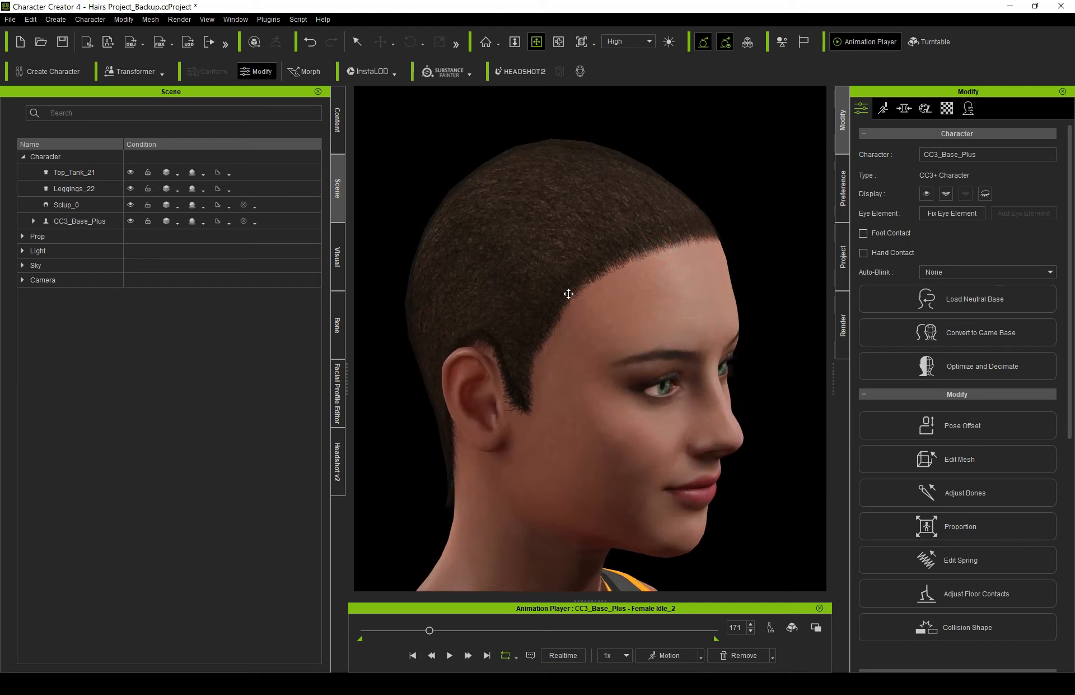
right_drag(531, 297, 653, 257)
scroll(596, 275, up, 3)
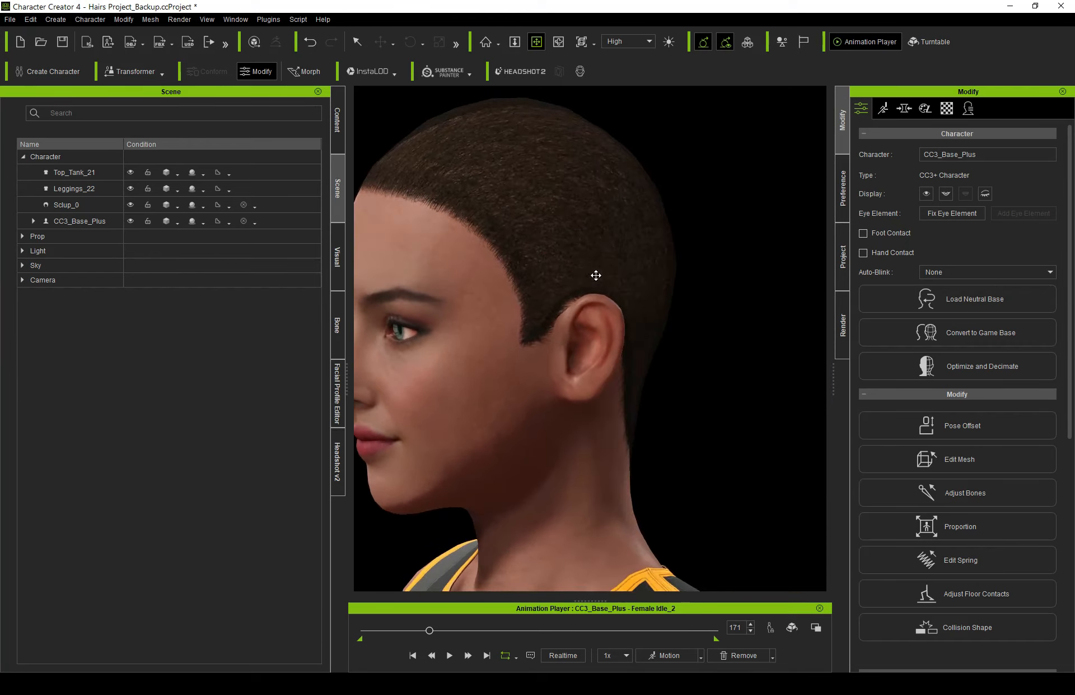
scroll(605, 280, down, 3)
- Toggle the visibility of the Sclup_0 scalp hair off and on, and open its material settings
key(q)
click(596, 228)
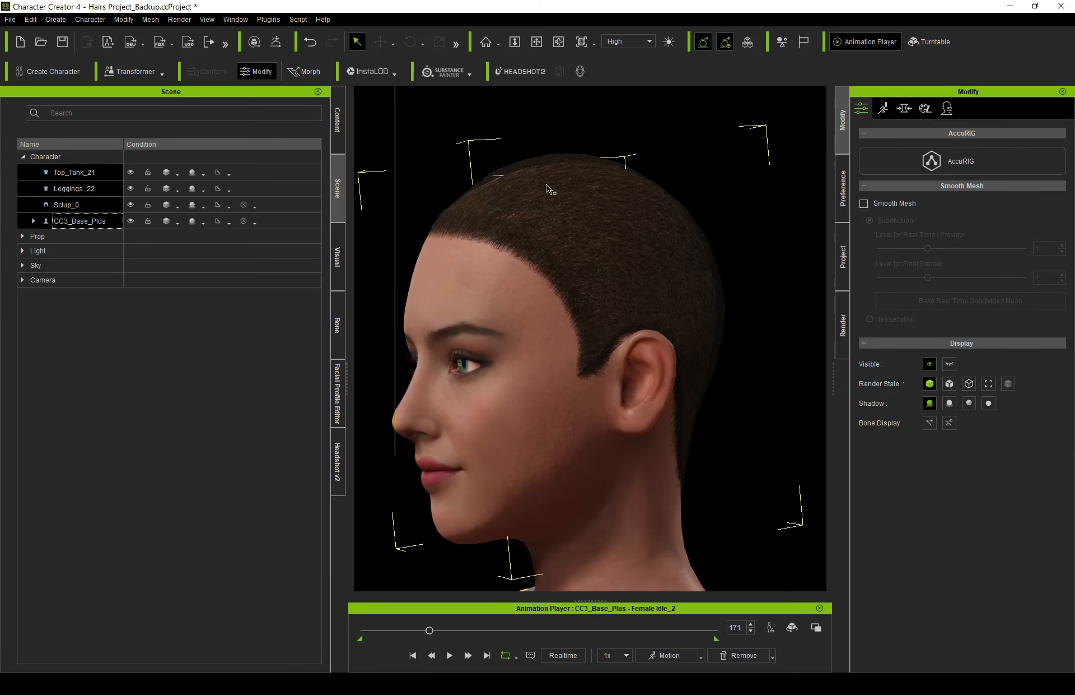
click(218, 363)
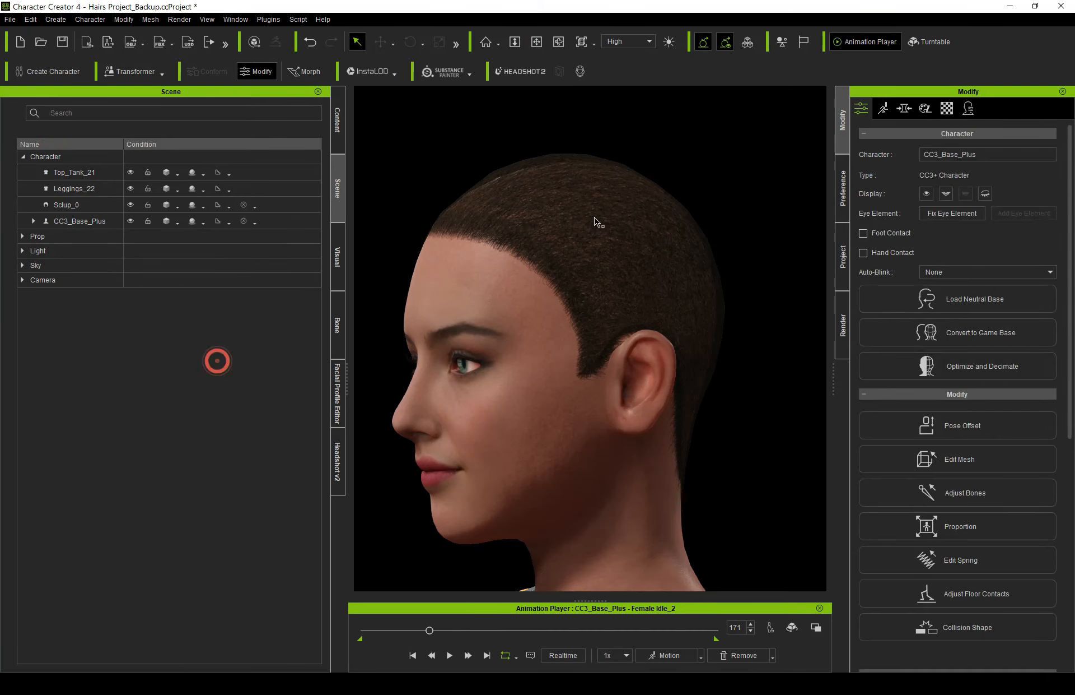
click(130, 205)
click(130, 204)
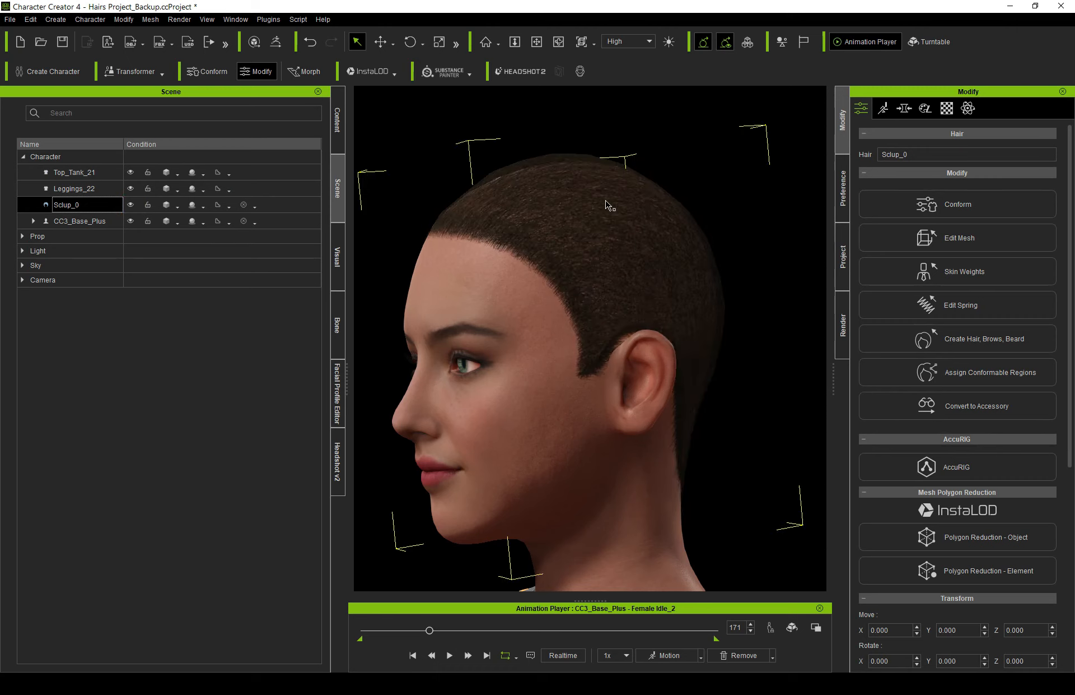
click(948, 110)
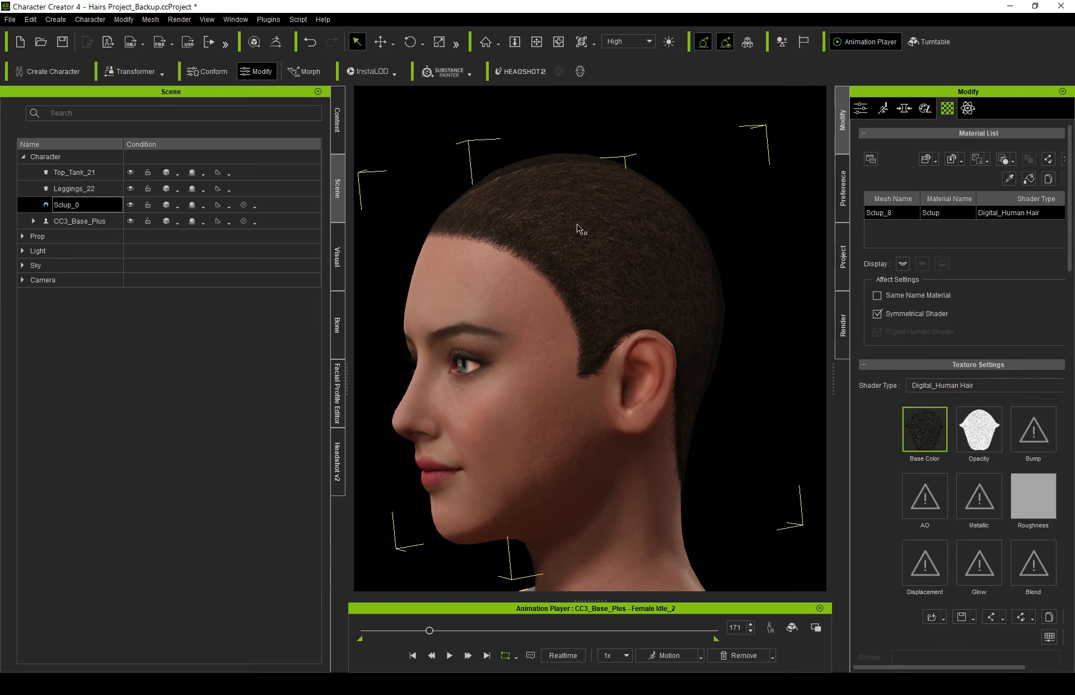
- Inspect the texture detail of the selected scalp hair around the ear and the back of the head
click(536, 41)
drag(648, 267, 519, 281)
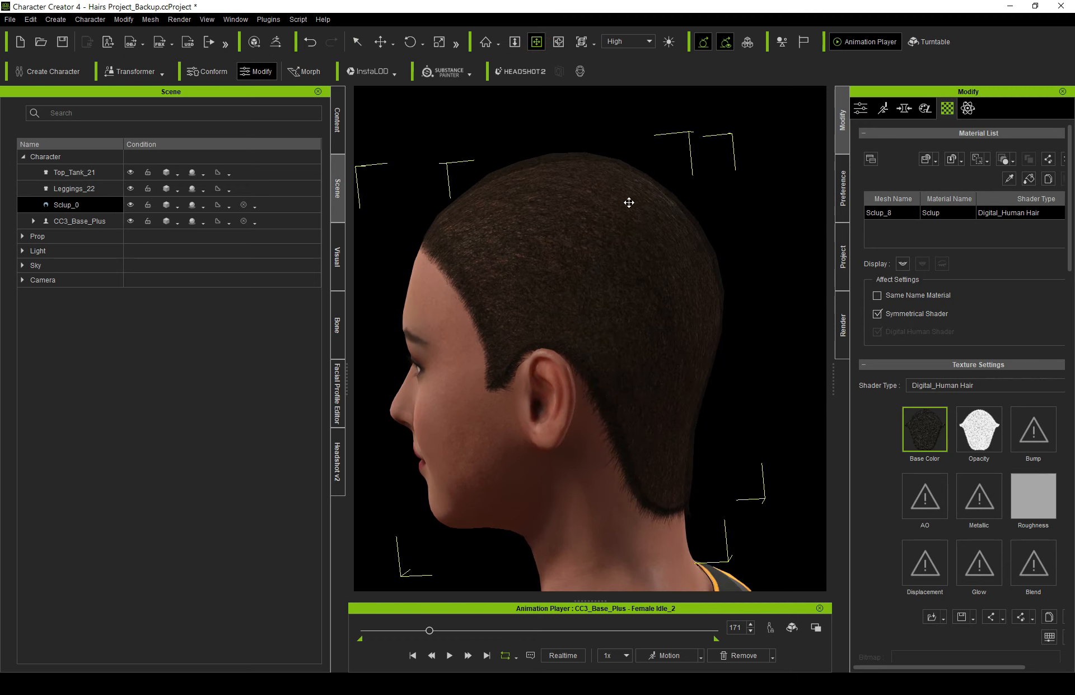
drag(732, 319, 734, 353)
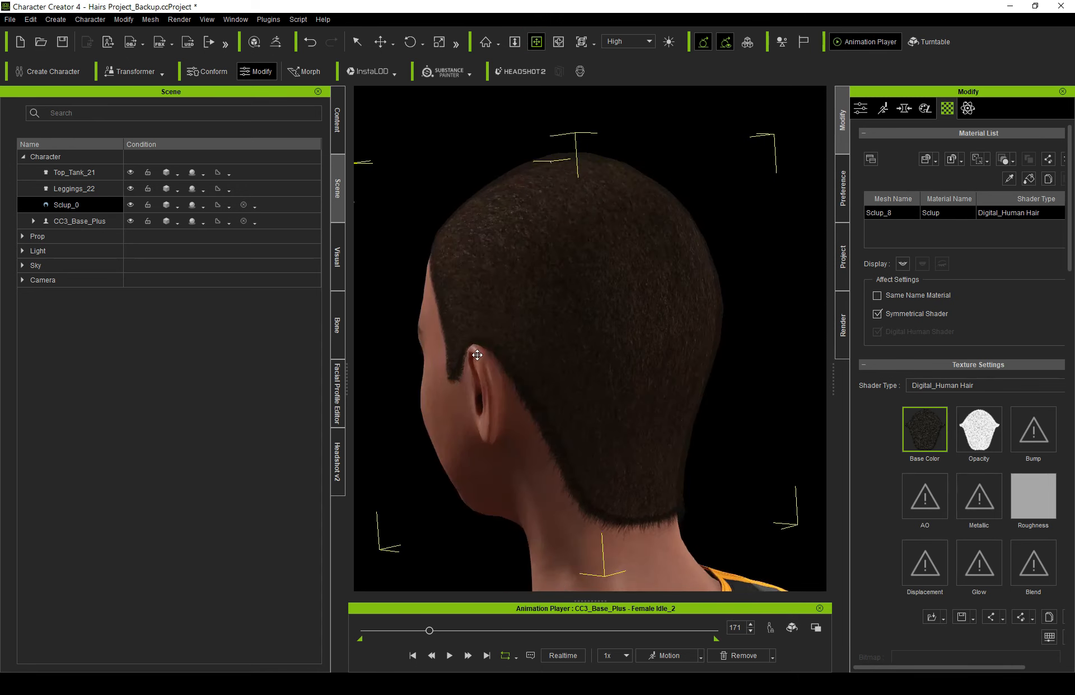
drag(478, 353, 645, 335)
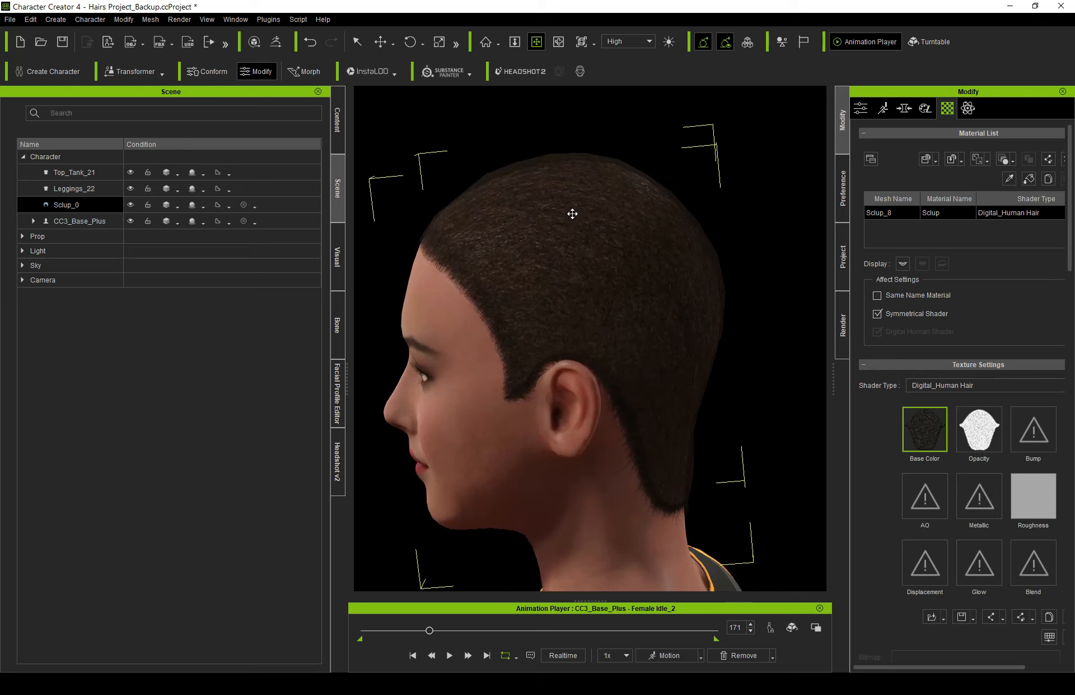
scroll(549, 265, up, 10)
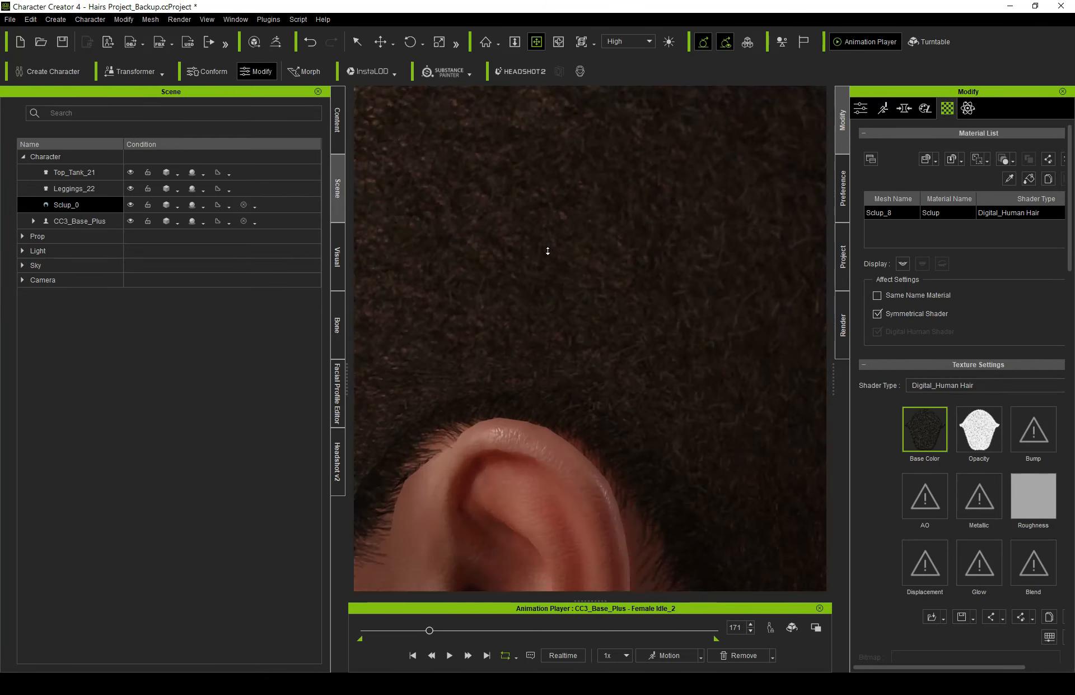
scroll(547, 260, down, 10)
scroll(548, 257, up, 11)
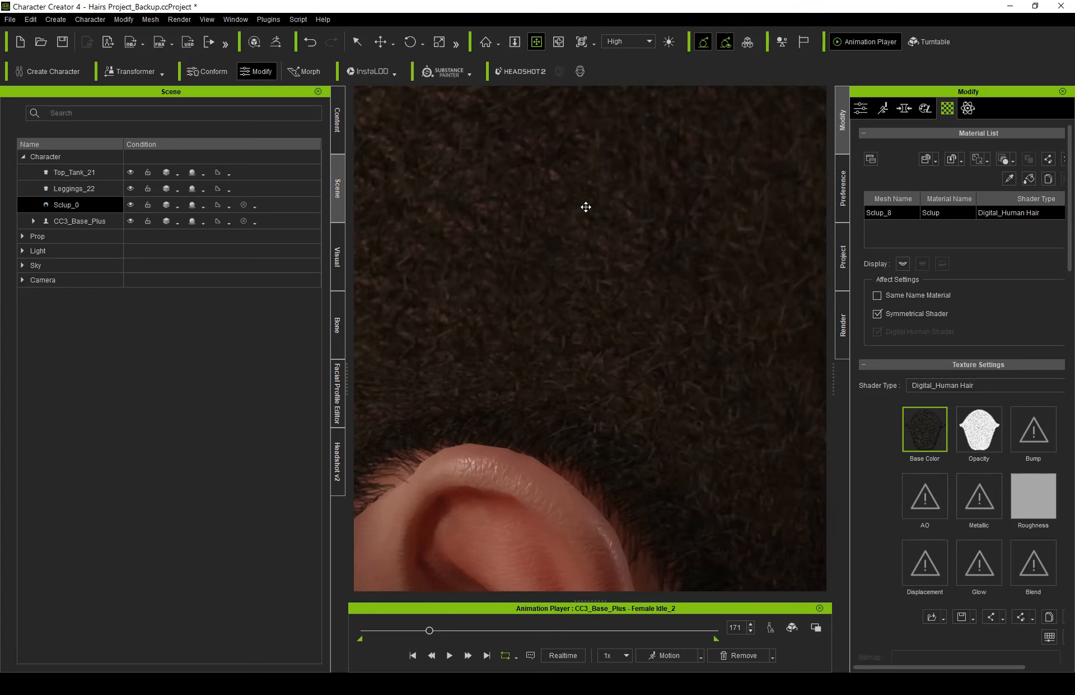
scroll(583, 207, down, 10)
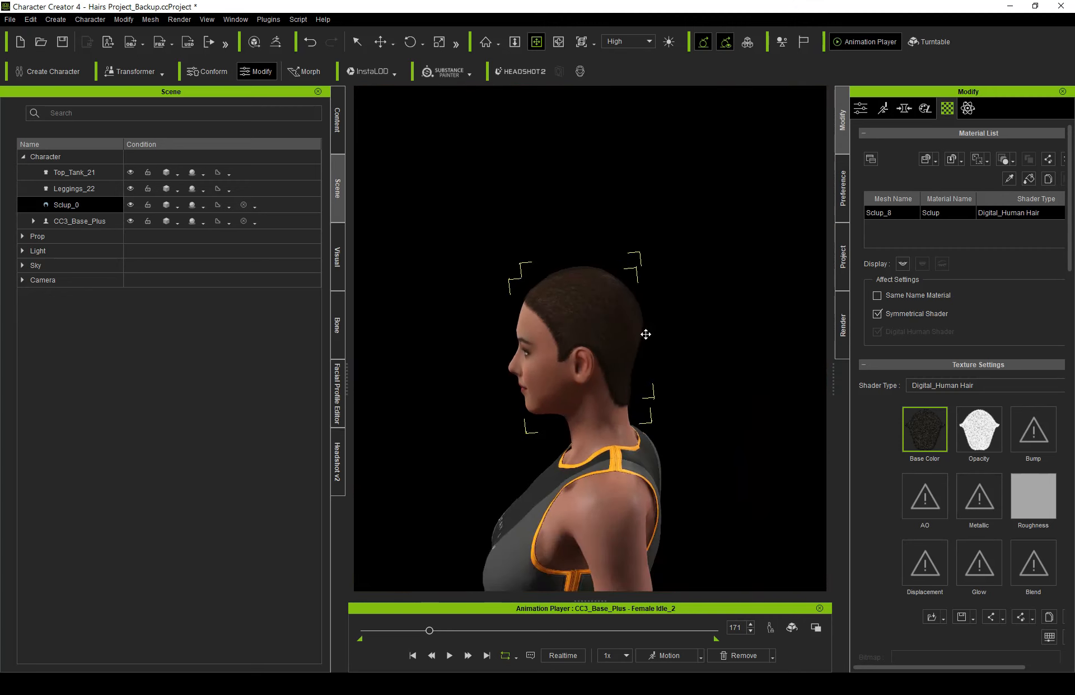
right_drag(505, 348, 639, 358)
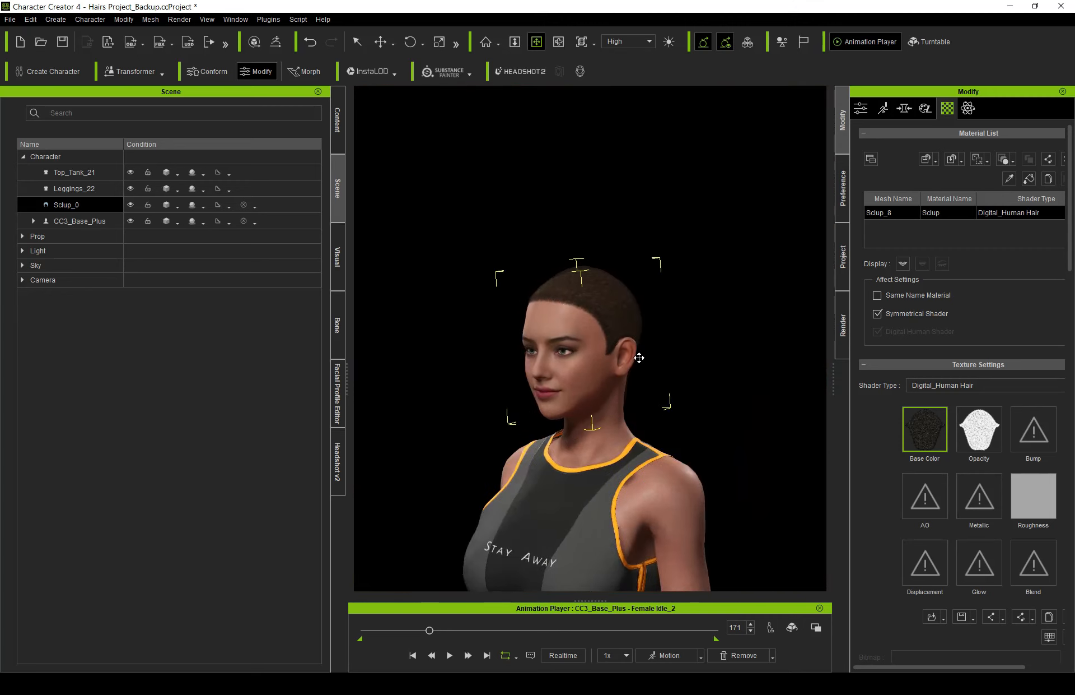
scroll(634, 324, up, 5)
scroll(583, 289, up, 2)
mouse_move(583, 289)
right_down()
mouse_move(634, 290)
mouse_move(580, 297)
mouse_move(589, 289)
right_up()
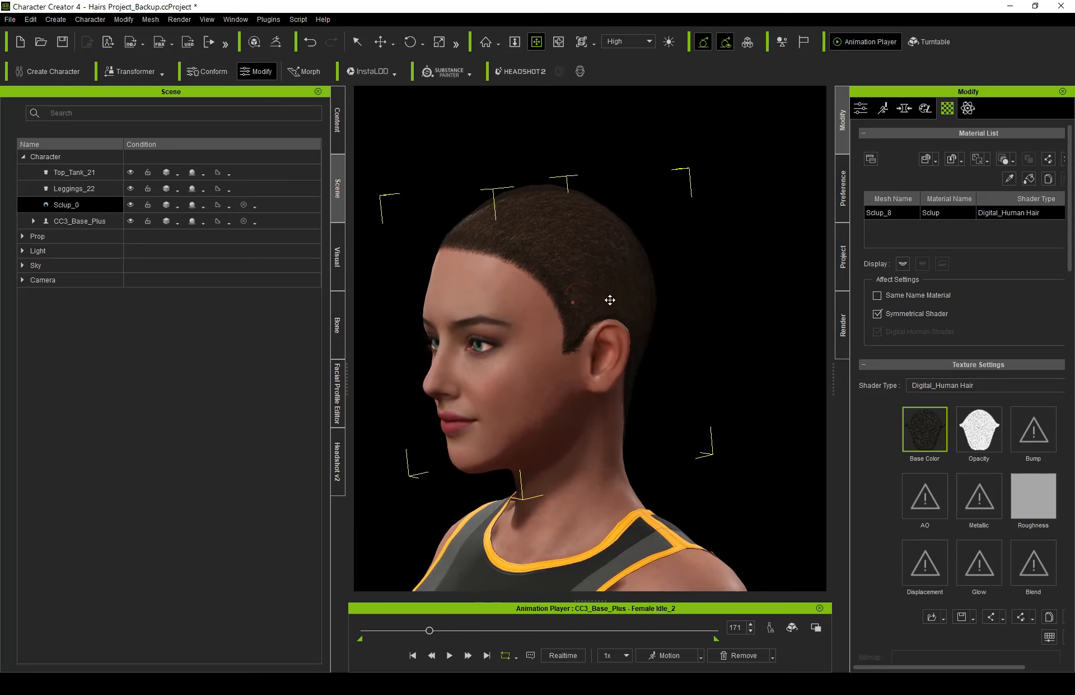
drag(576, 304, 613, 301)
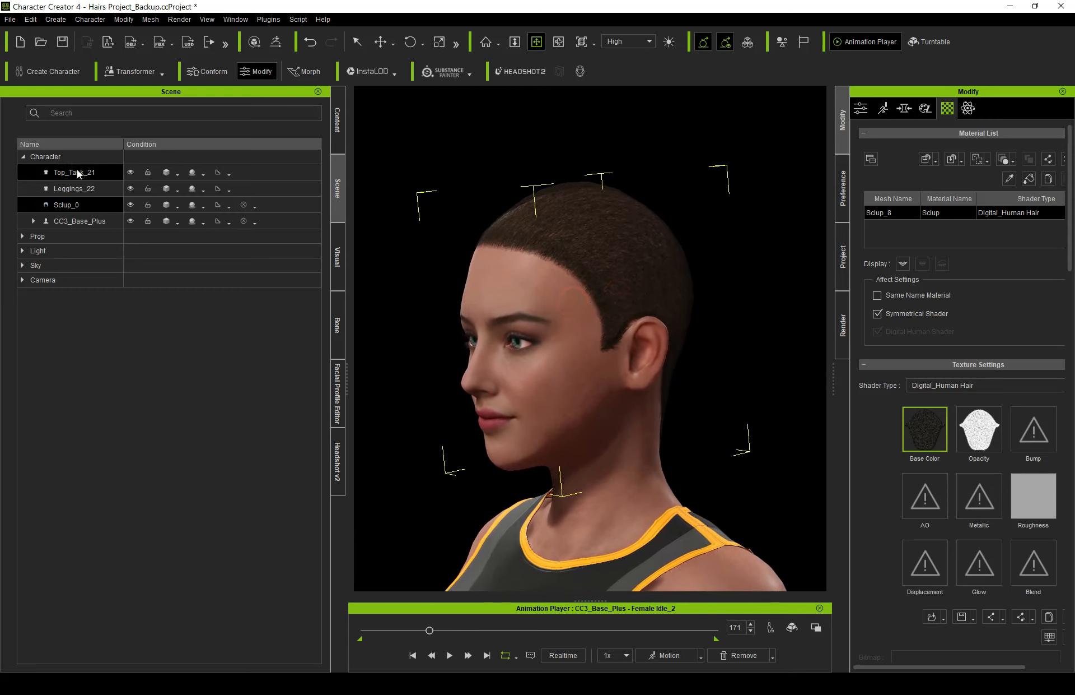
- Bring the whole character into ZBrush, place it on the canvas in Edit mode and frame it in full
click(65, 154)
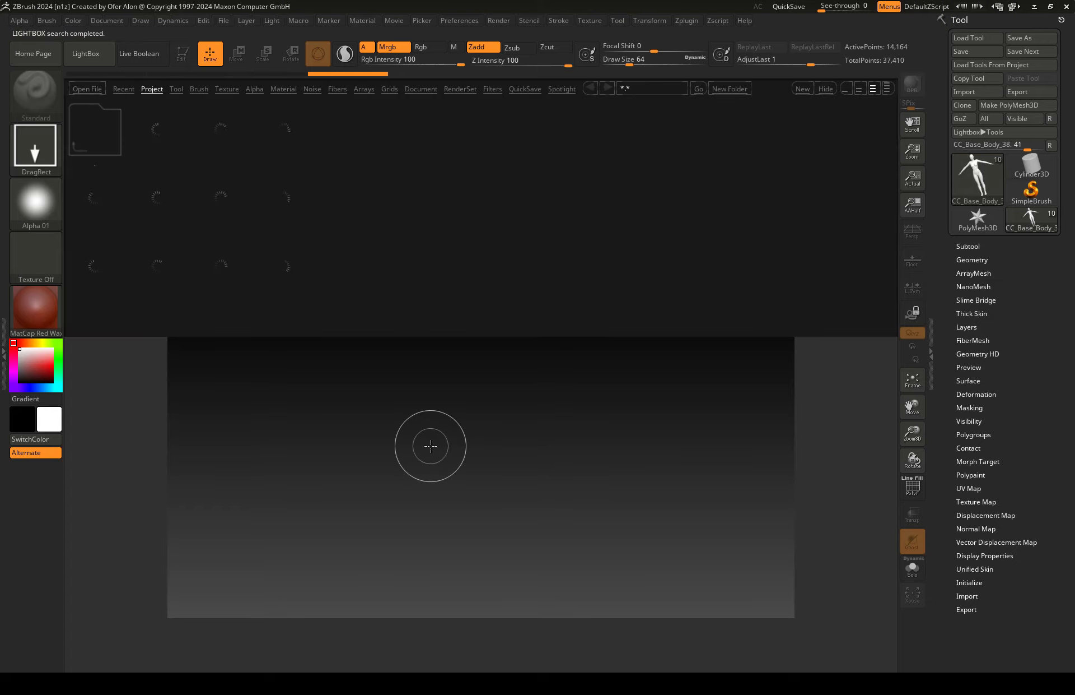
click(84, 51)
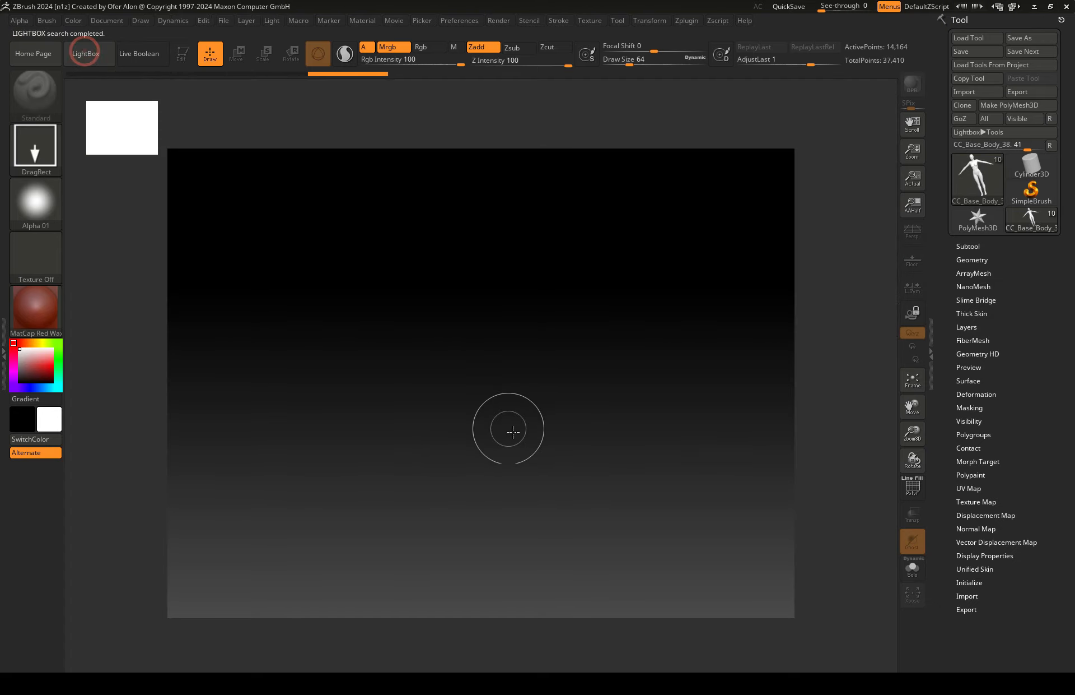
drag(516, 437, 517, 467)
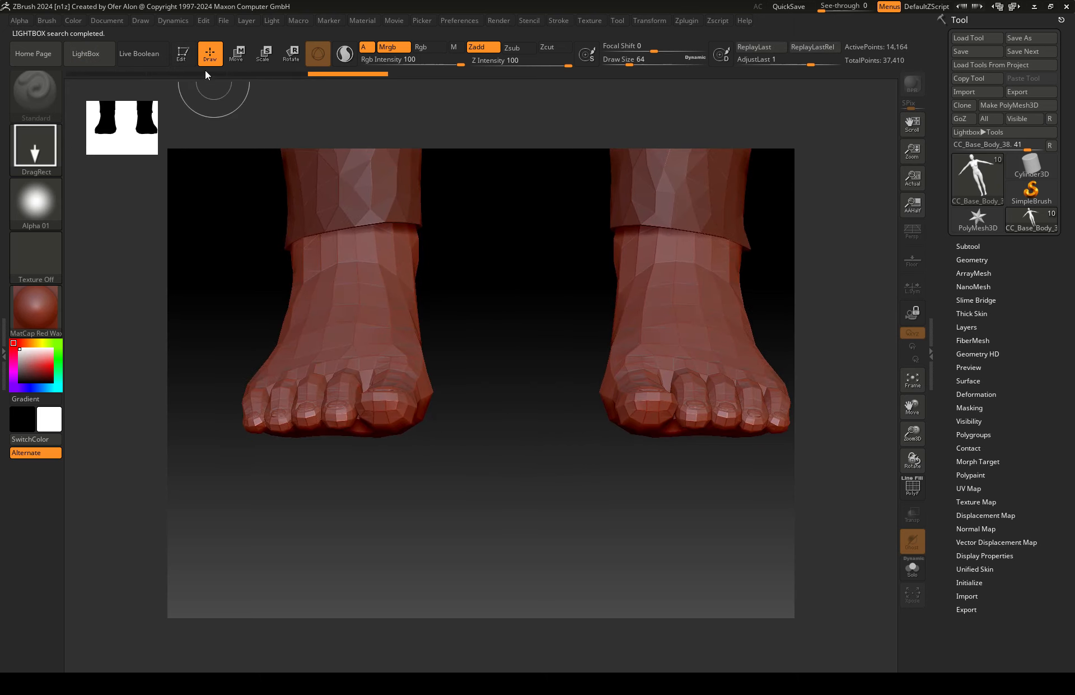
click(183, 53)
click(916, 379)
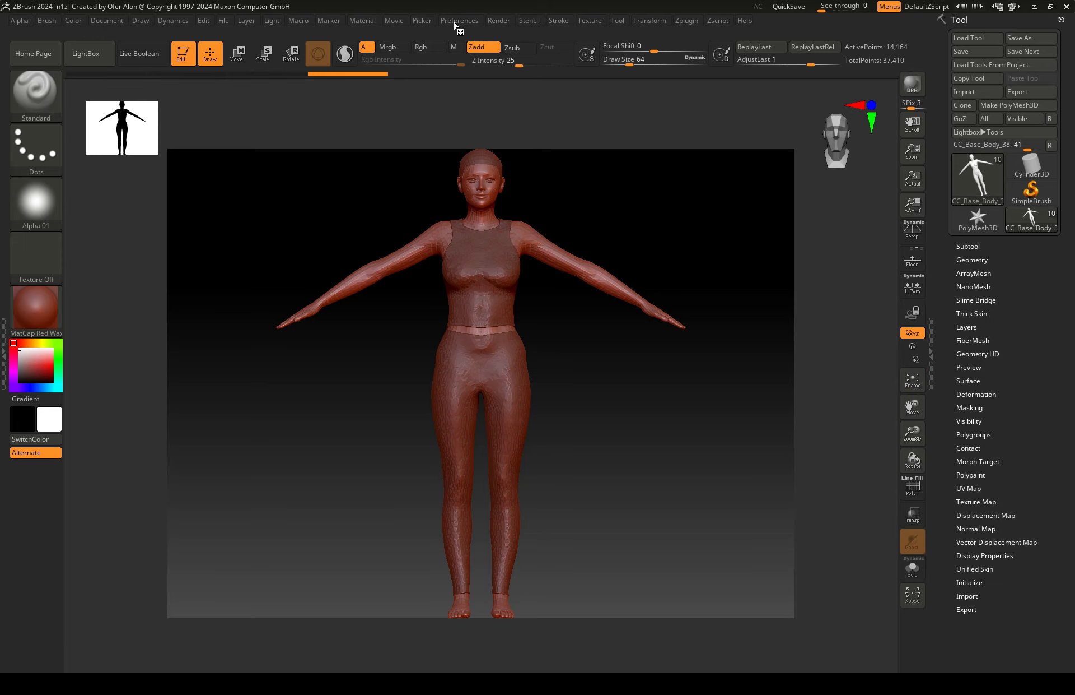
- Try the brush at a Draw Size of 1000 near the top of the head, and reduce it to about 17
ctrl+right_drag(487, 179, 482, 386)
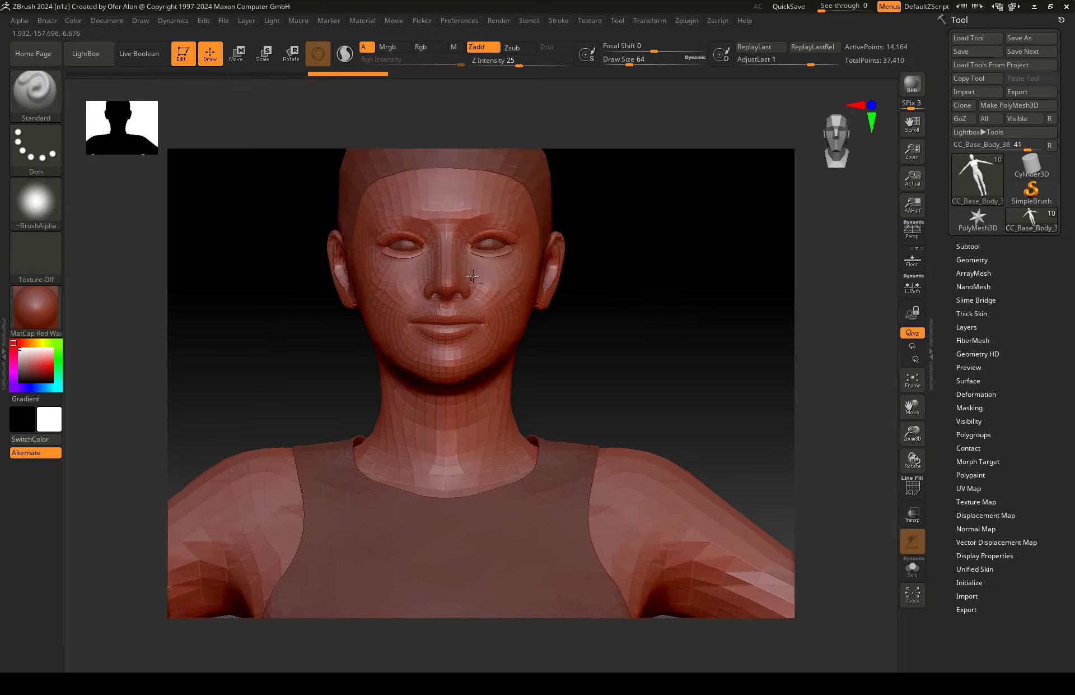
alt+right_drag(449, 224, 443, 315)
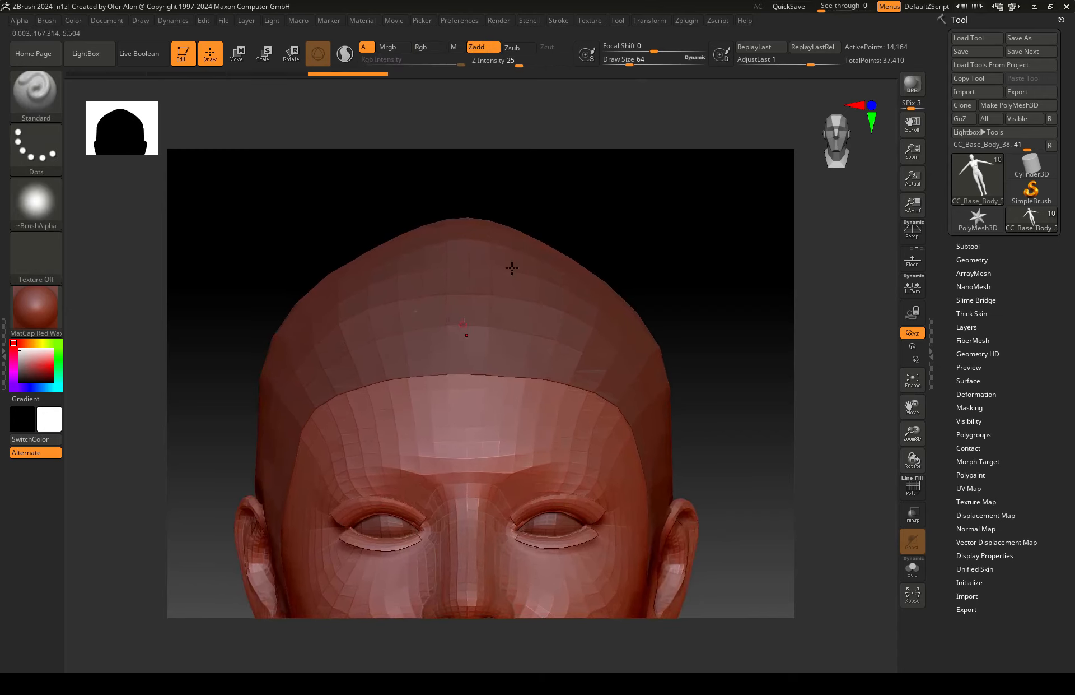
drag(630, 62, 718, 63)
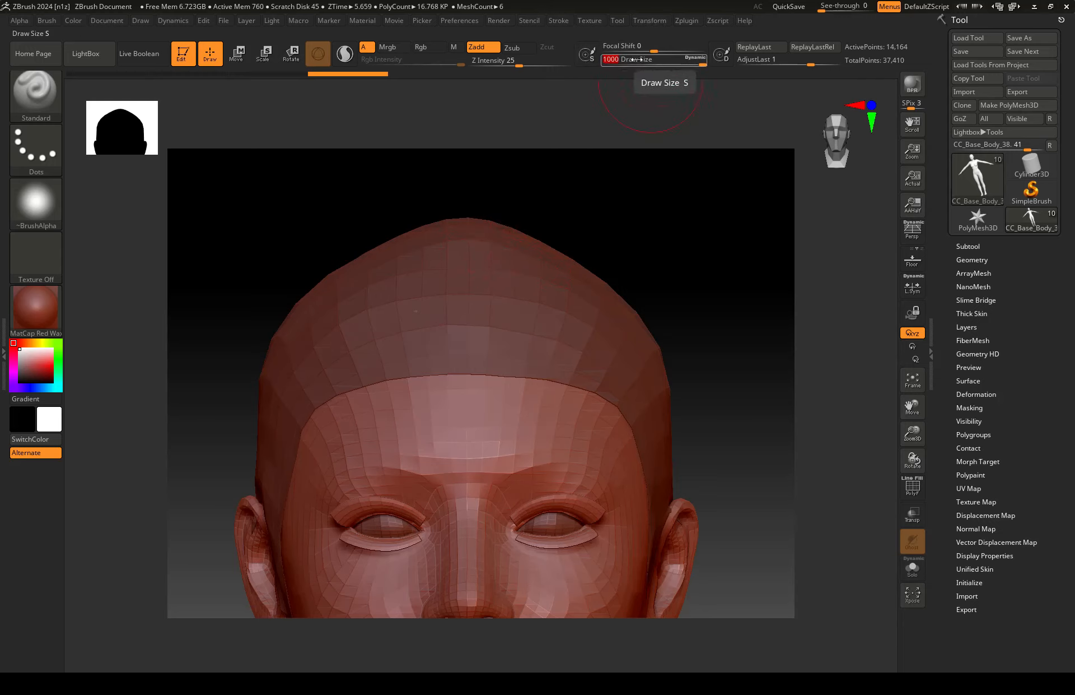
drag(663, 59, 614, 59)
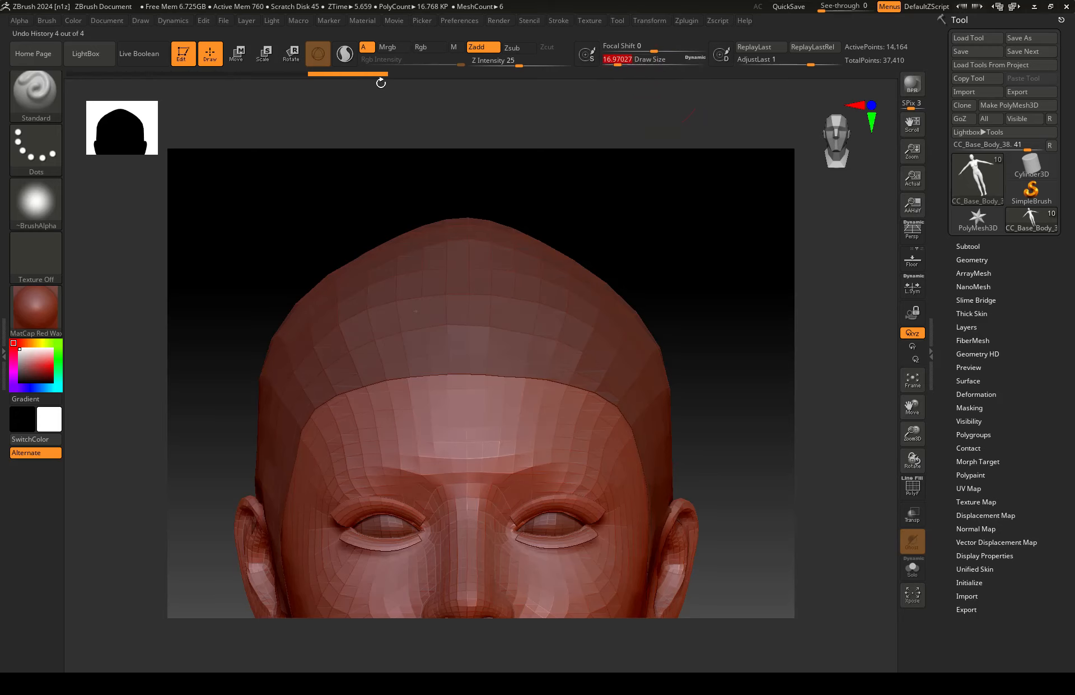
- Set the Max Brush Size preference to 5000 and raise the Dynamic Brush Scale to about 26
click(454, 21)
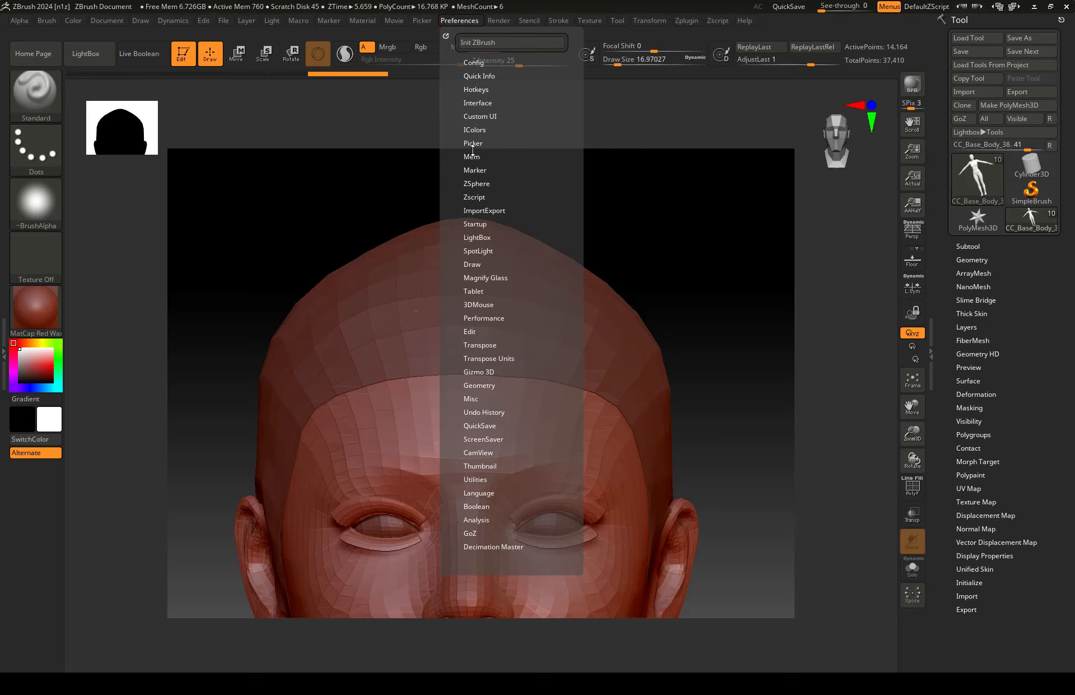
click(473, 263)
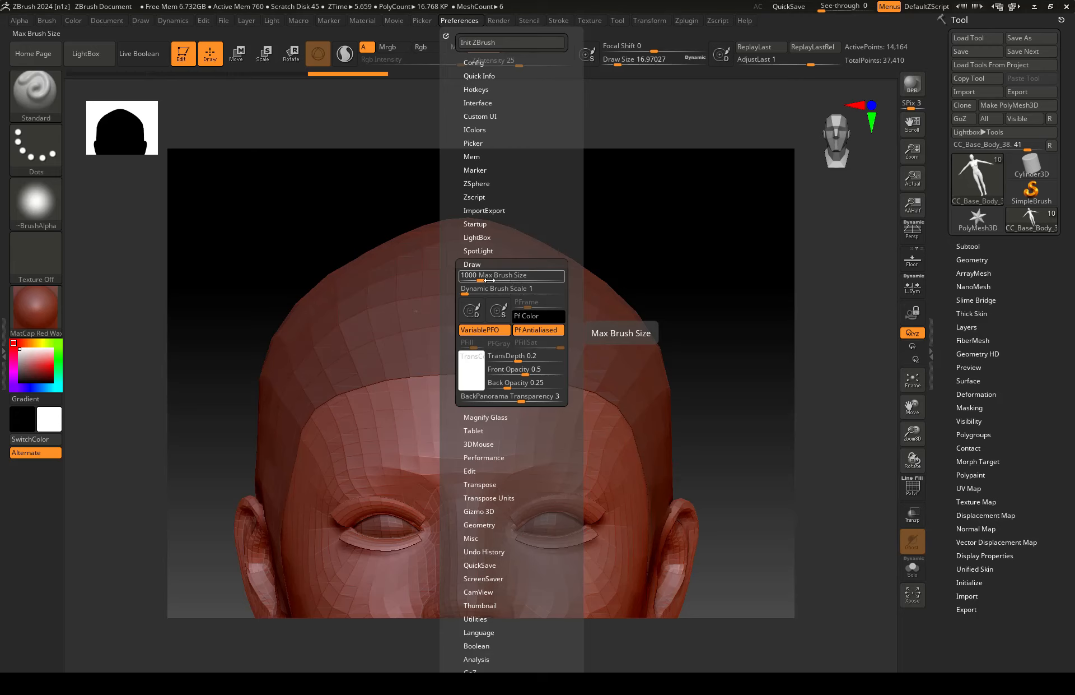
drag(512, 281, 568, 278)
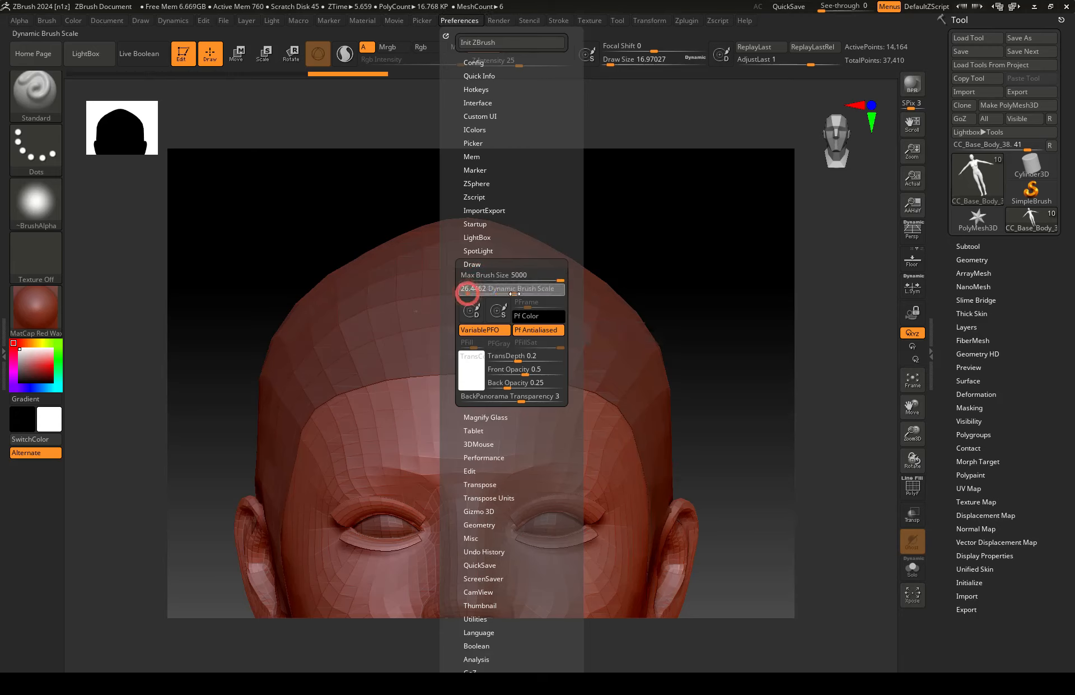
drag(463, 287, 504, 293)
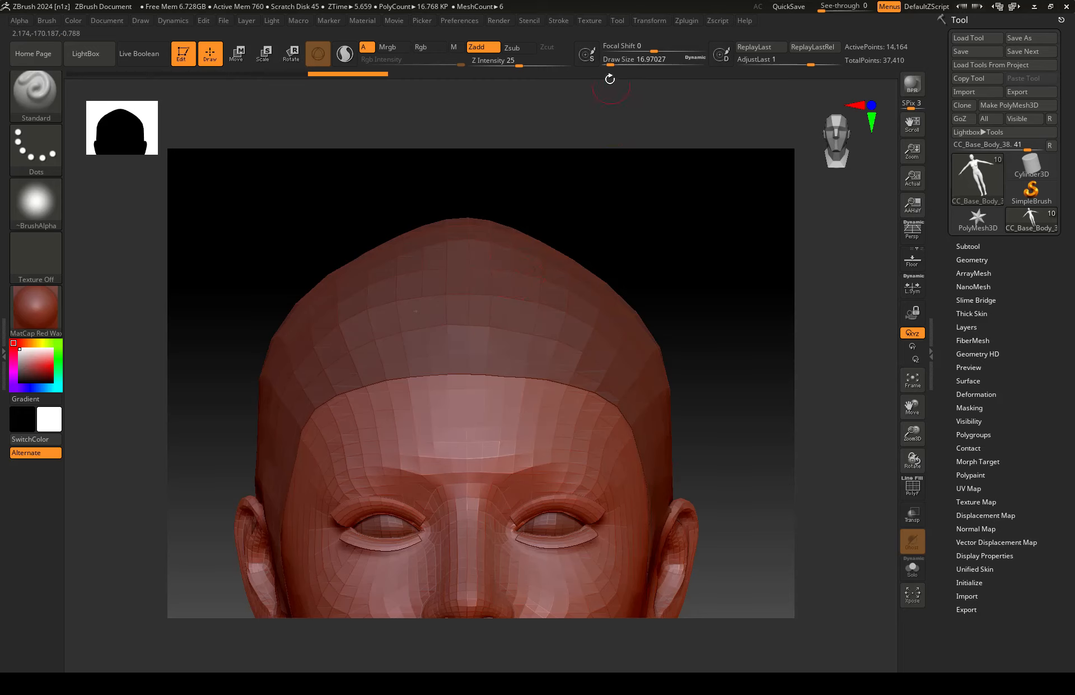
- Test the enlarged brush range over the head at different view scales, and set the Draw Size to about 54
ctrl+right_drag(532, 331, 590, 175)
drag(612, 61, 710, 62)
ctrl+right_drag(527, 448, 505, 246)
ctrl+right_drag(548, 465, 566, 621)
drag(619, 63, 616, 60)
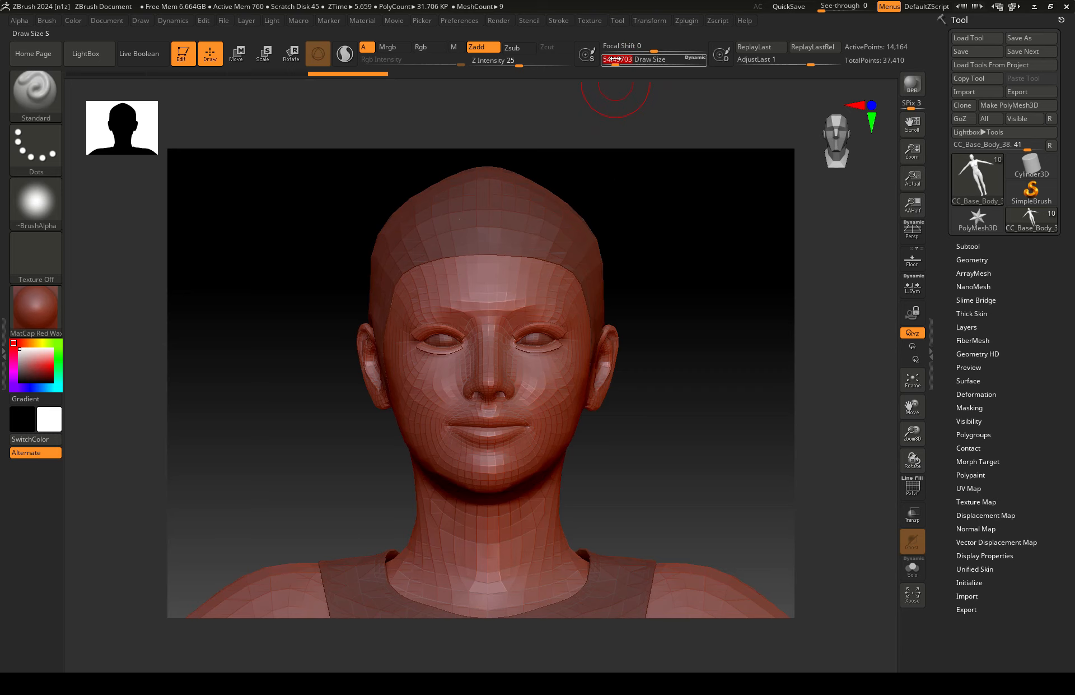
- Make the Sclup_9 scalp hair the active subtool and set the Draw Size to about 104
mouse_move(504, 215)
alt+right_down()
mouse_move(531, 304)
mouse_move(531, 294)
alt+right_up()
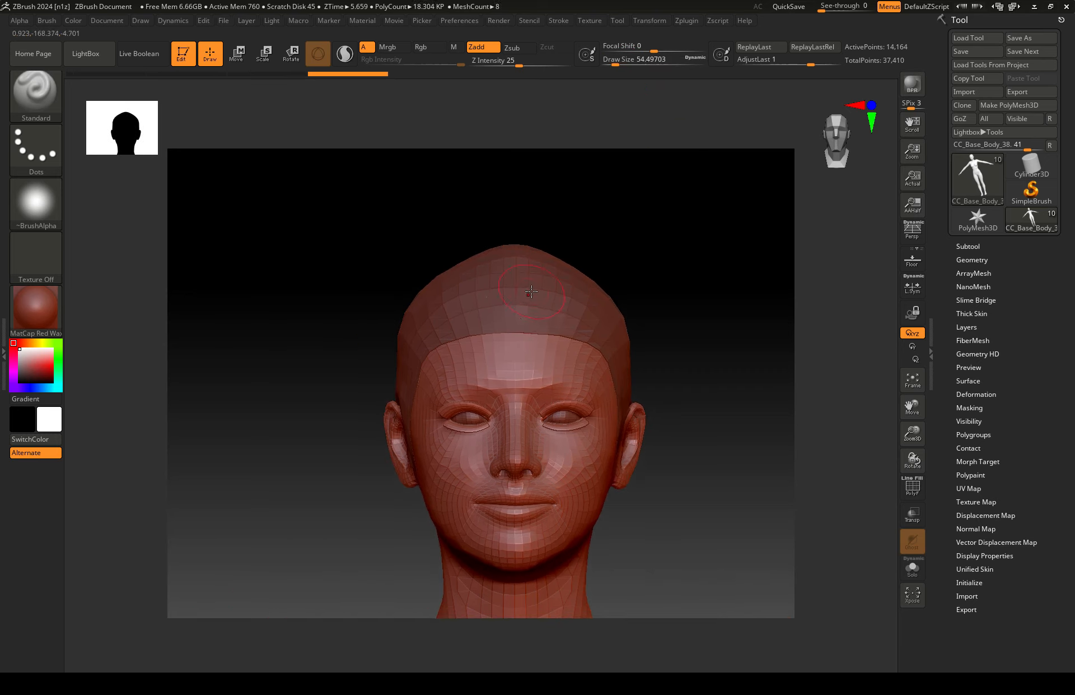
alt+click(527, 288)
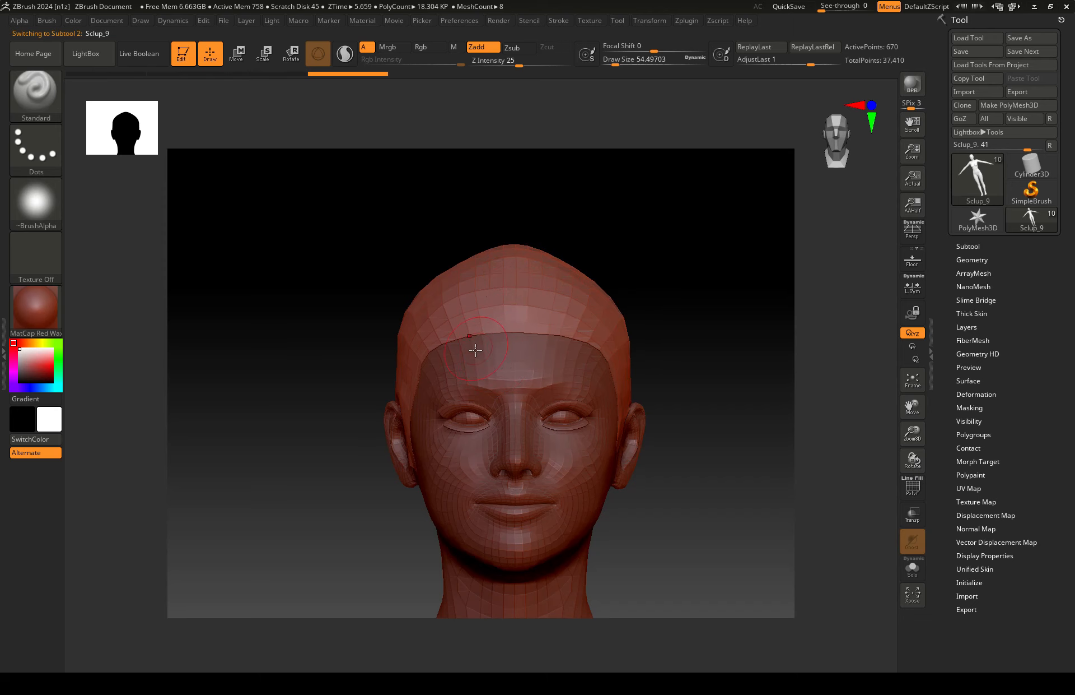
key(space)
mouse_move(476, 350)
mouse_down()
mouse_move(521, 351)
mouse_move(450, 349)
mouse_up()
key(space)
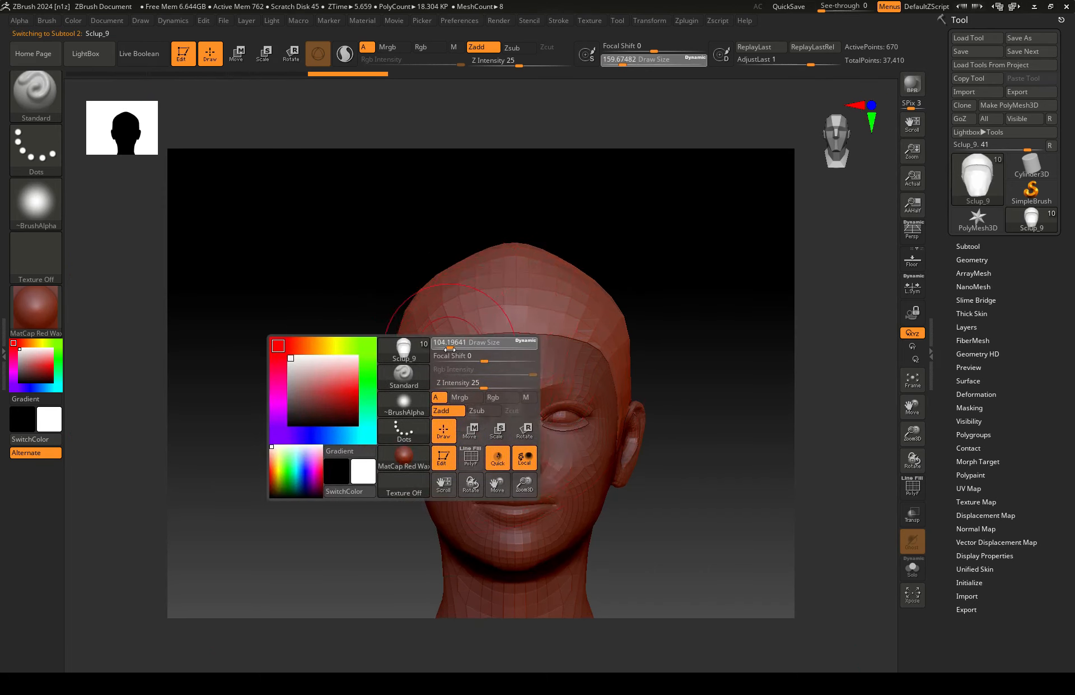
- View the head in profile and enlarge the Draw Size to about 430
right_drag(429, 328, 506, 338)
key(ctrl)
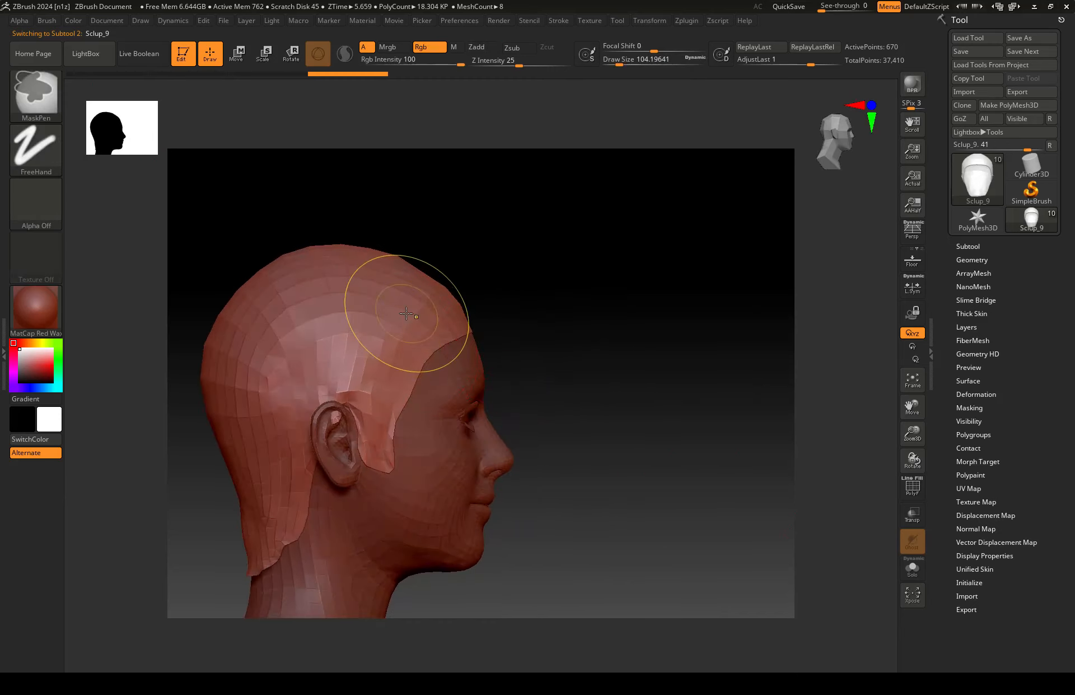
key(space)
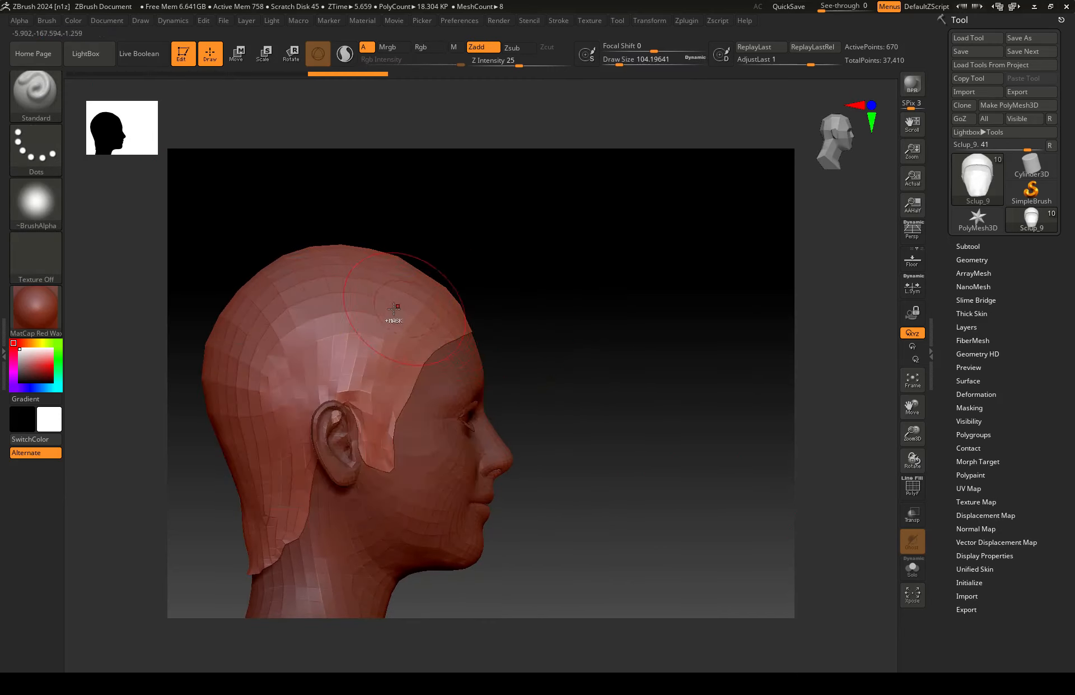
ctrl+right_drag(394, 308, 373, 338)
key(space)
mouse_move(373, 348)
mouse_down()
mouse_move(417, 302)
mouse_move(376, 323)
mouse_up()
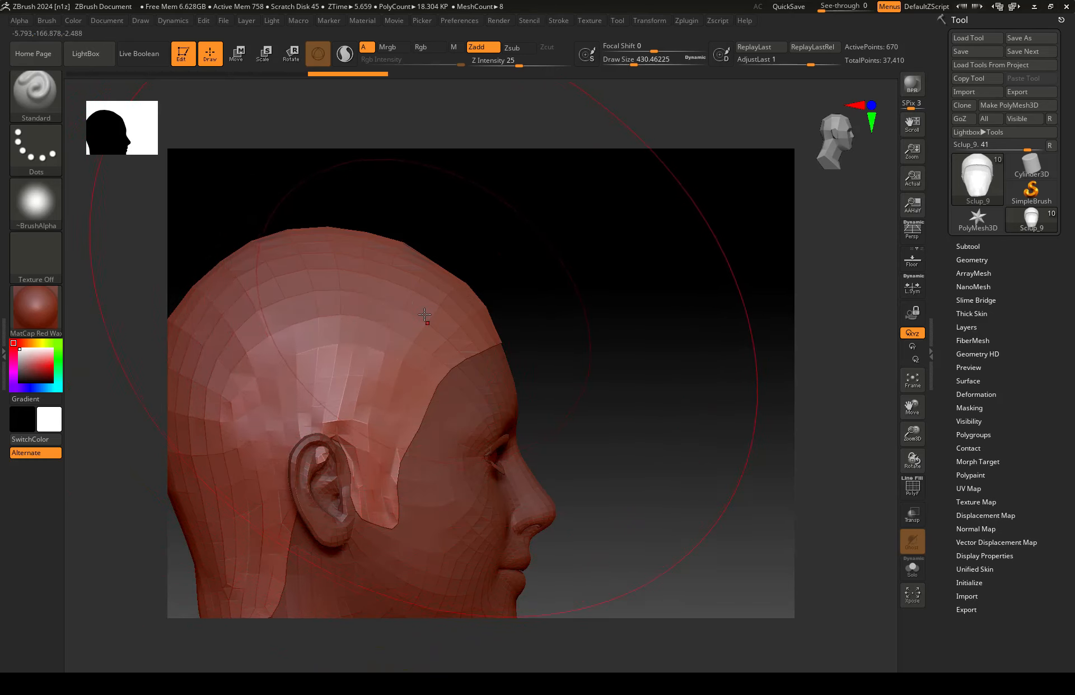
key(space)
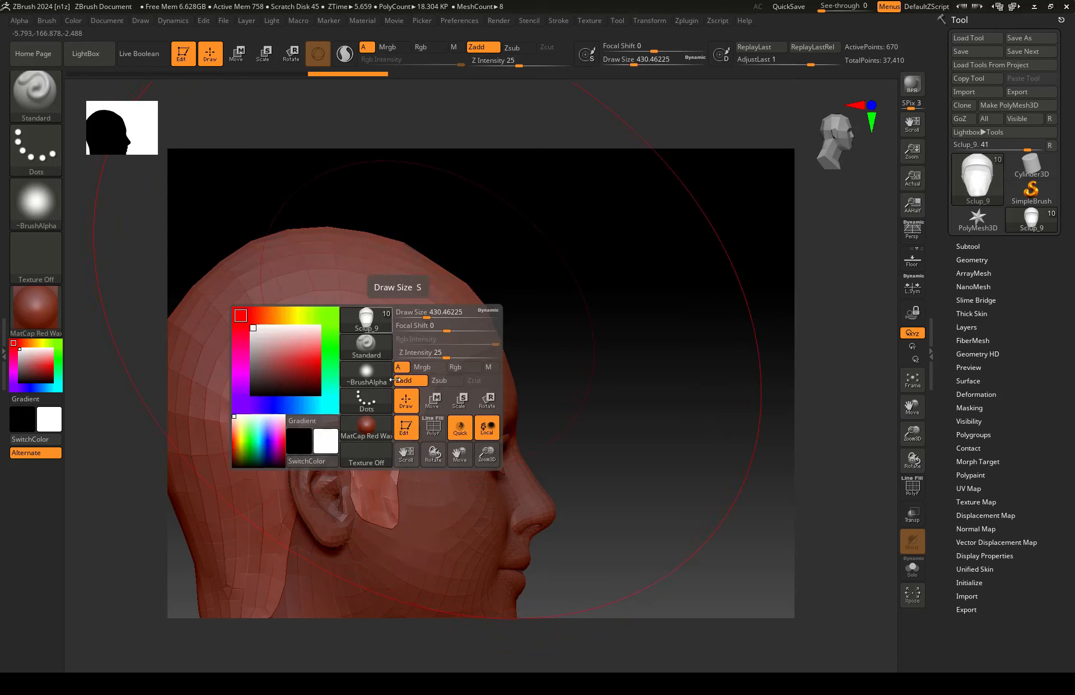
key(space)
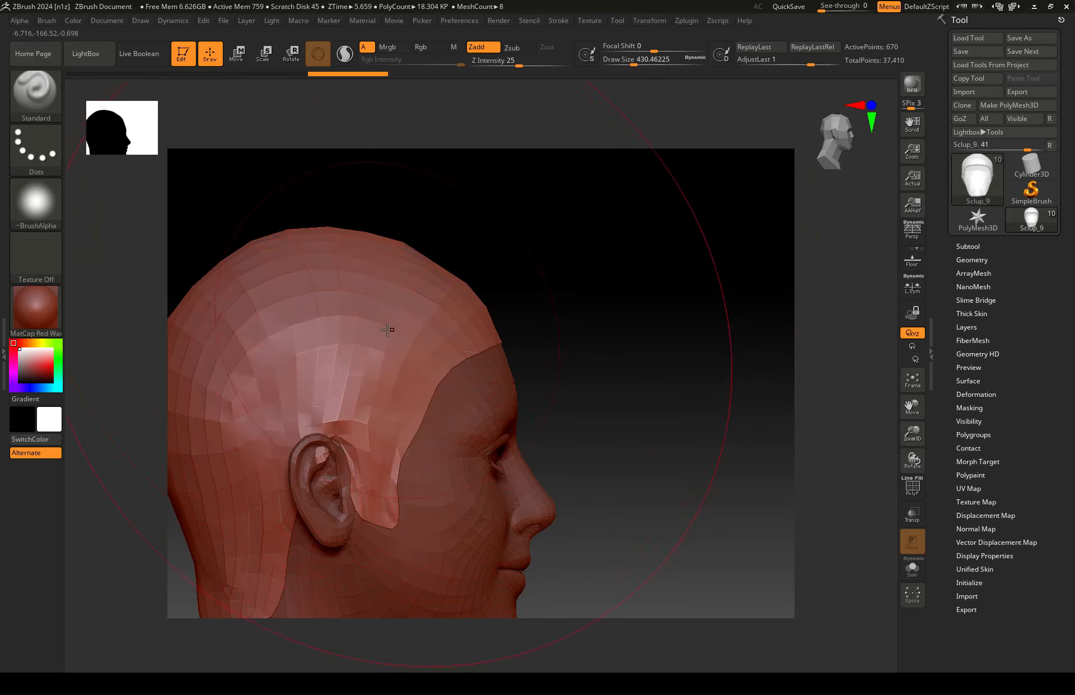
- Frame the head in profile and reduce the Draw Size to about 130
mouse_move(374, 341)
ctrl+right_down()
mouse_move(374, 306)
mouse_move(375, 333)
ctrl+right_up()
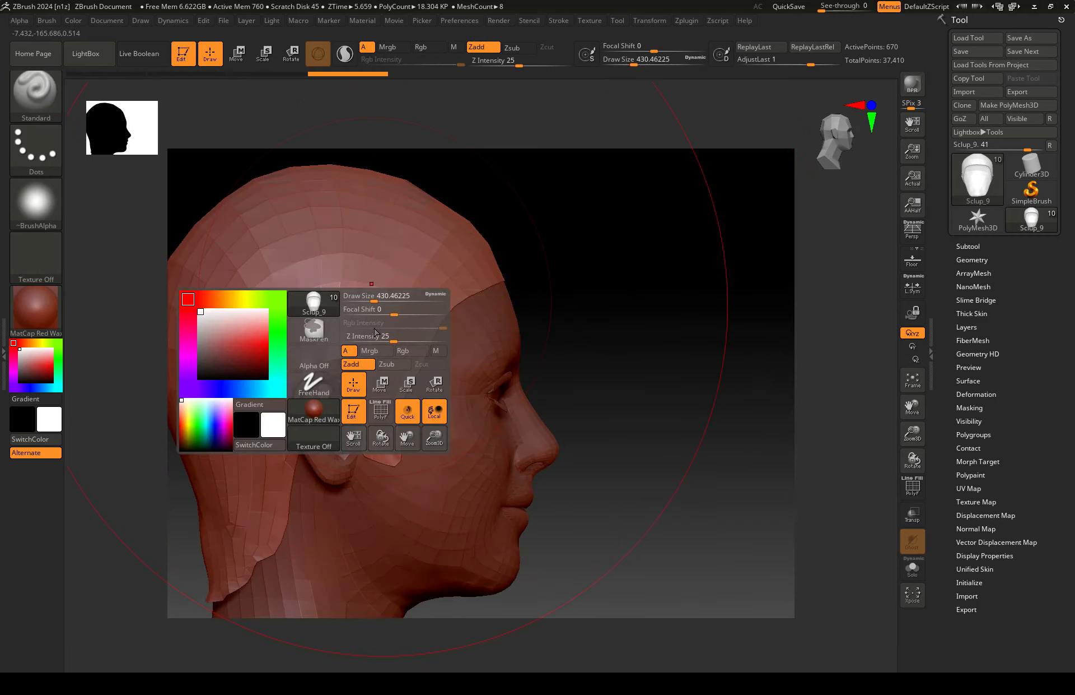
mouse_move(398, 250)
ctrl+right_down()
mouse_move(377, 312)
mouse_move(389, 284)
ctrl+right_up()
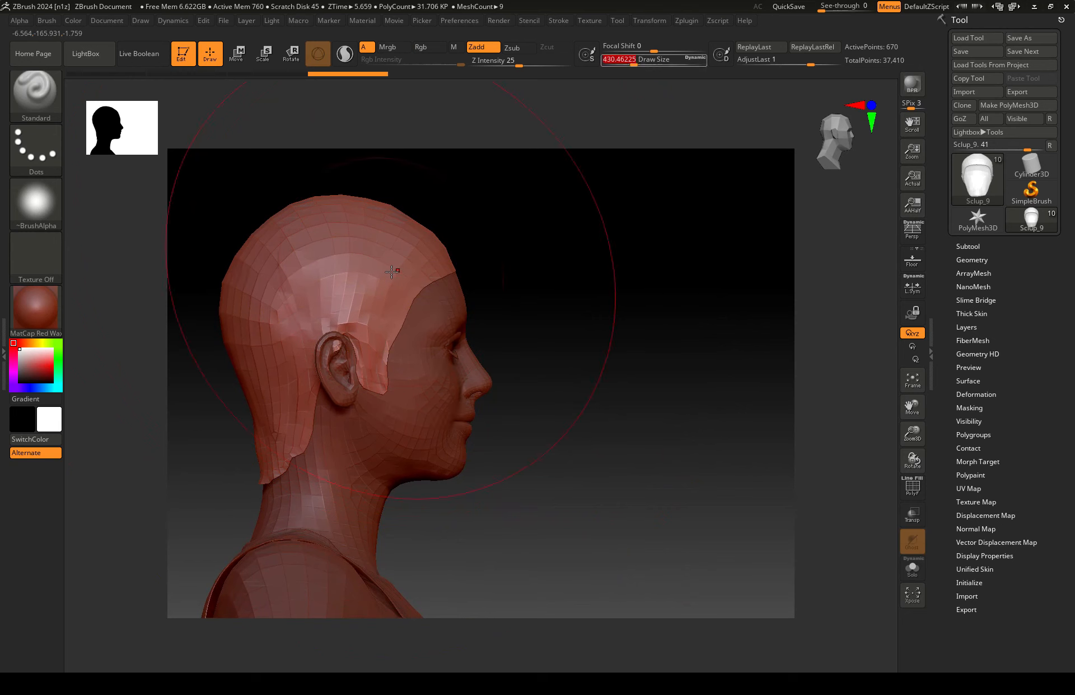
right_click(380, 274)
drag(378, 274, 363, 274)
mouse_move(298, 234)
ctrl+right_down()
mouse_move(297, 255)
mouse_move(441, 257)
ctrl+right_up()
right_click(441, 257)
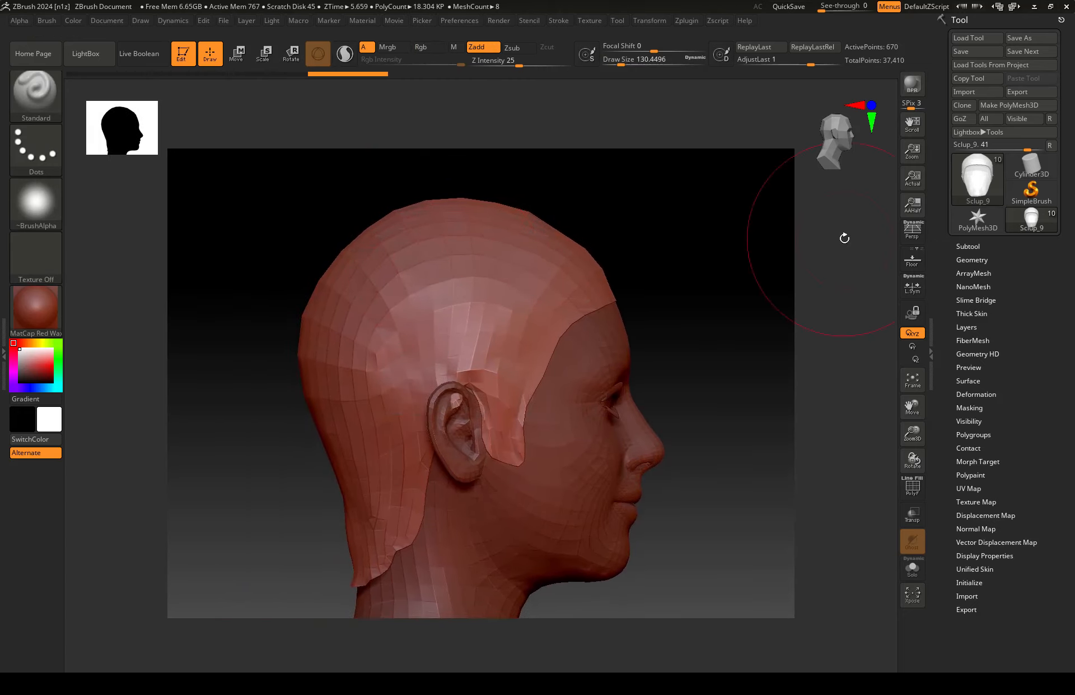
- Enlarge the document canvas within the workspace and set the Draw Size to about 61
drag(912, 150, 912, 164)
mouse_move(595, 254)
right_down()
mouse_move(550, 269)
mouse_move(566, 246)
right_up()
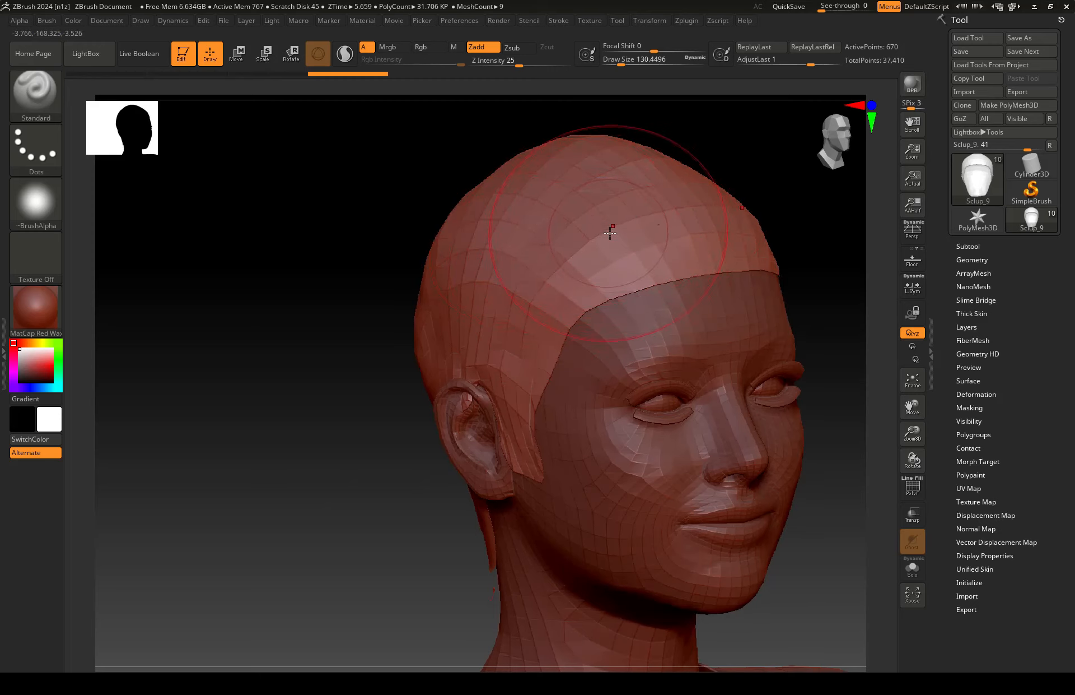
key(space)
key(space)
drag(612, 234, 606, 236)
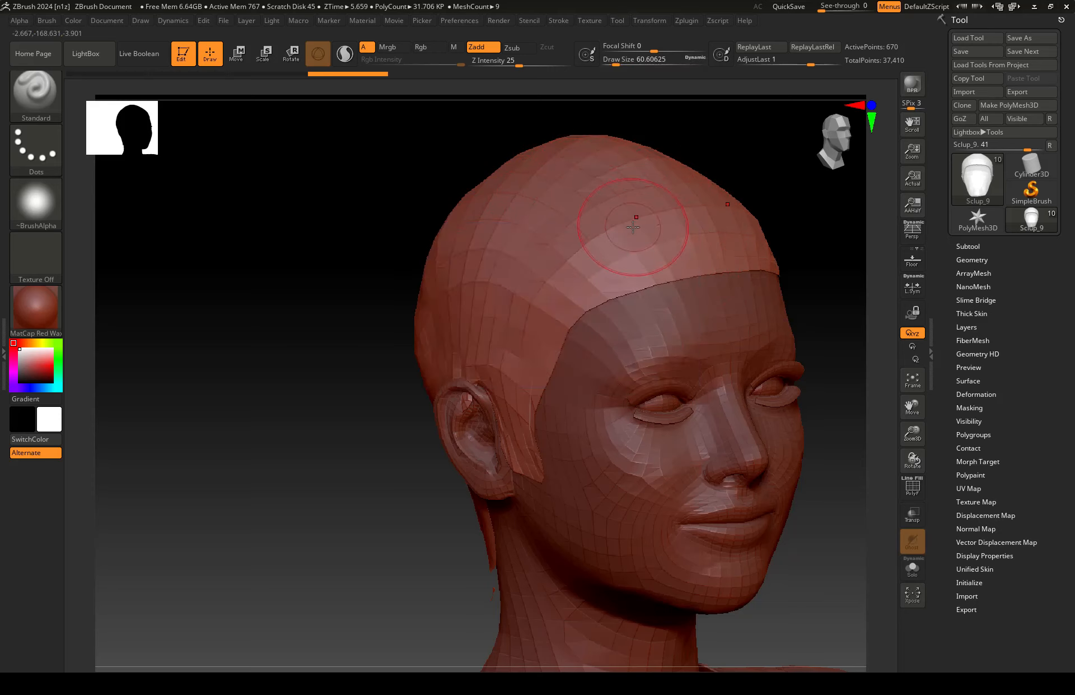
- Set the Draw Size to about 25 and subdivide the Sclup_9 scalp mesh twice
key(ctrl)
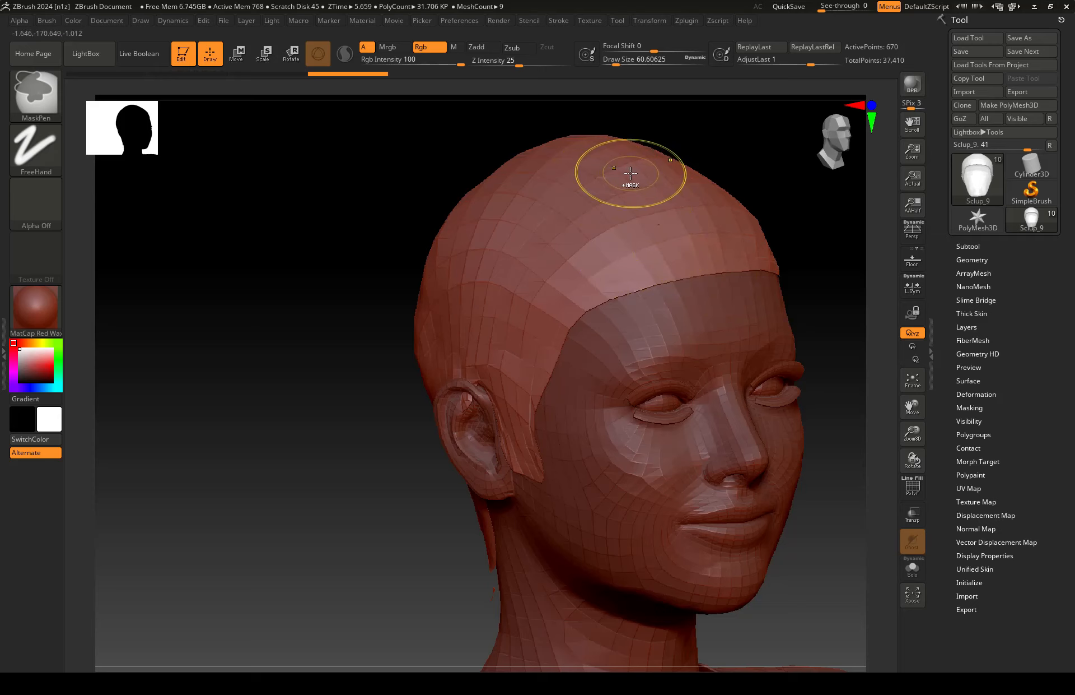
key(space)
drag(568, 228, 559, 230)
right_drag(553, 251, 583, 235)
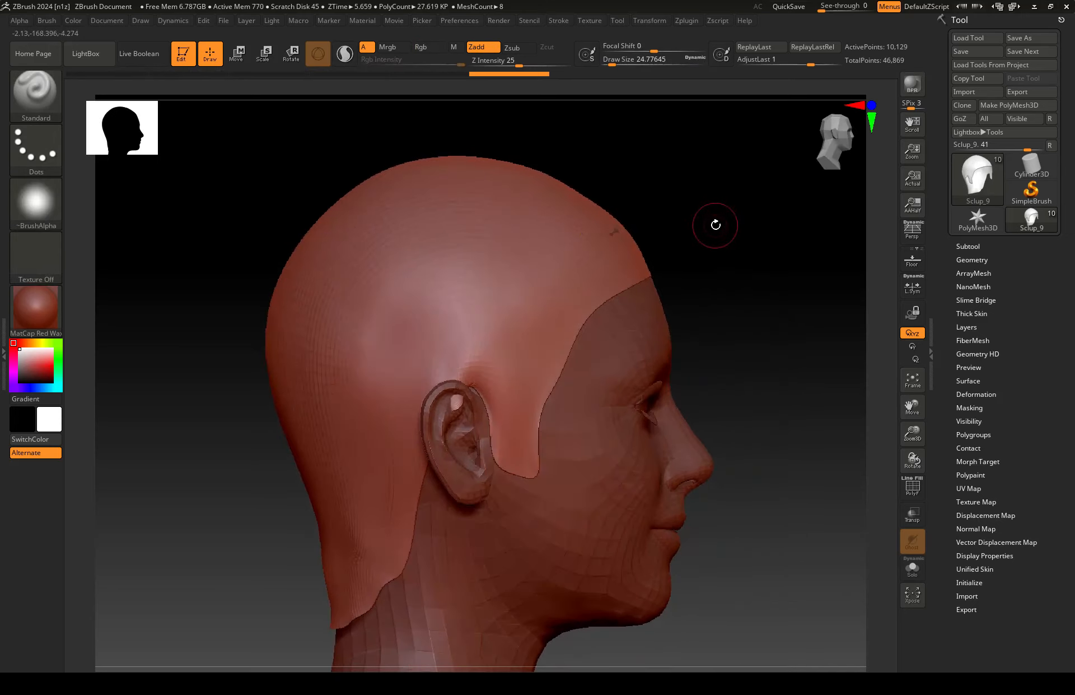
- Mask the whole scalp mesh and unmask a narrow strip along its border from the forehead past the ear to the nape
ctrl+click(775, 234)
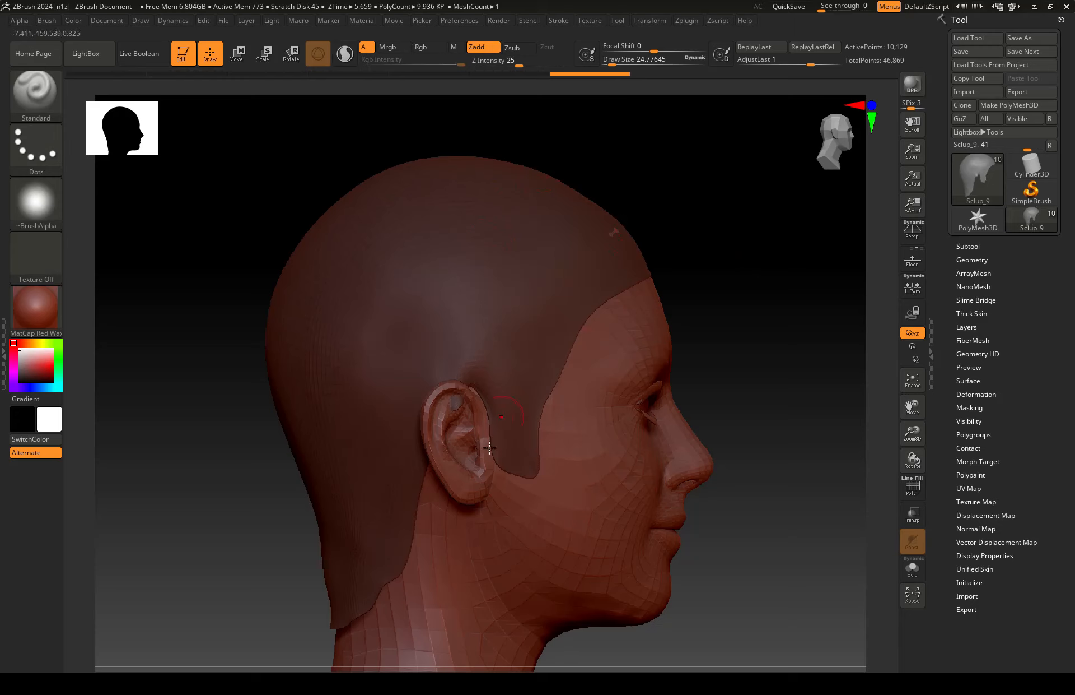
key(ctrl)
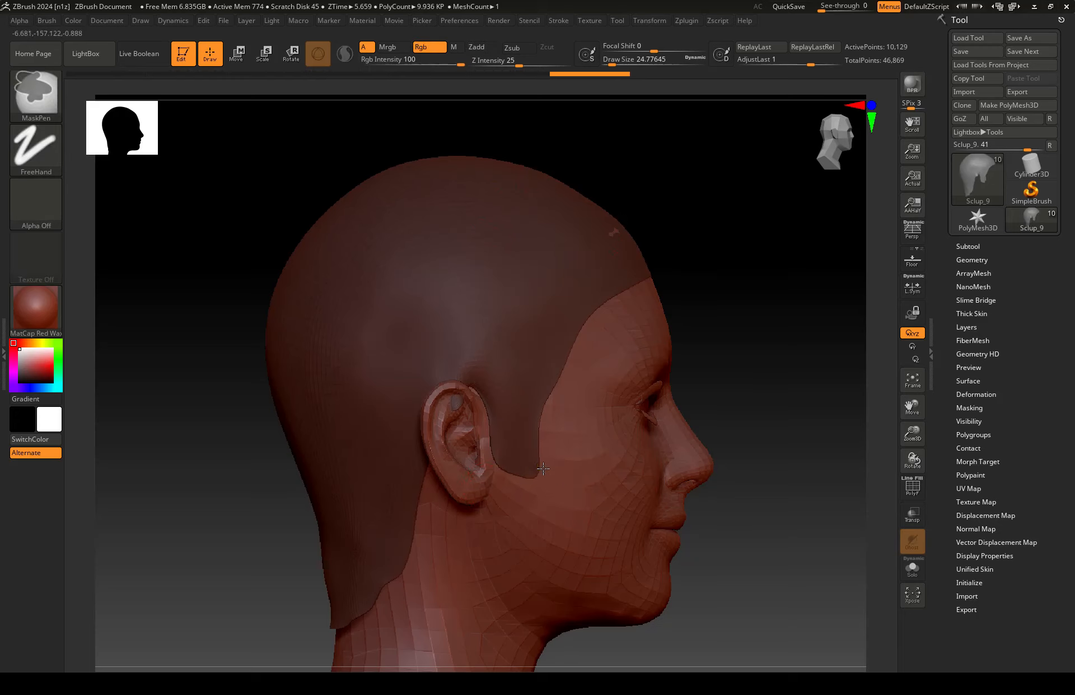
ctrl+drag(543, 468, 558, 392)
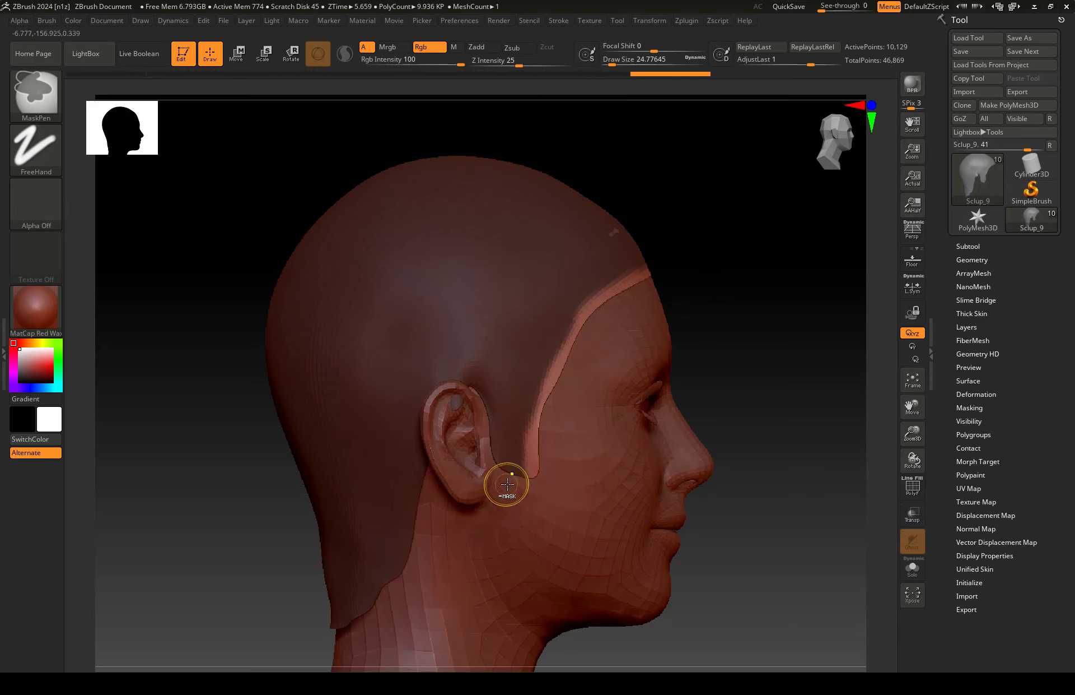
ctrl+drag(504, 480, 470, 395)
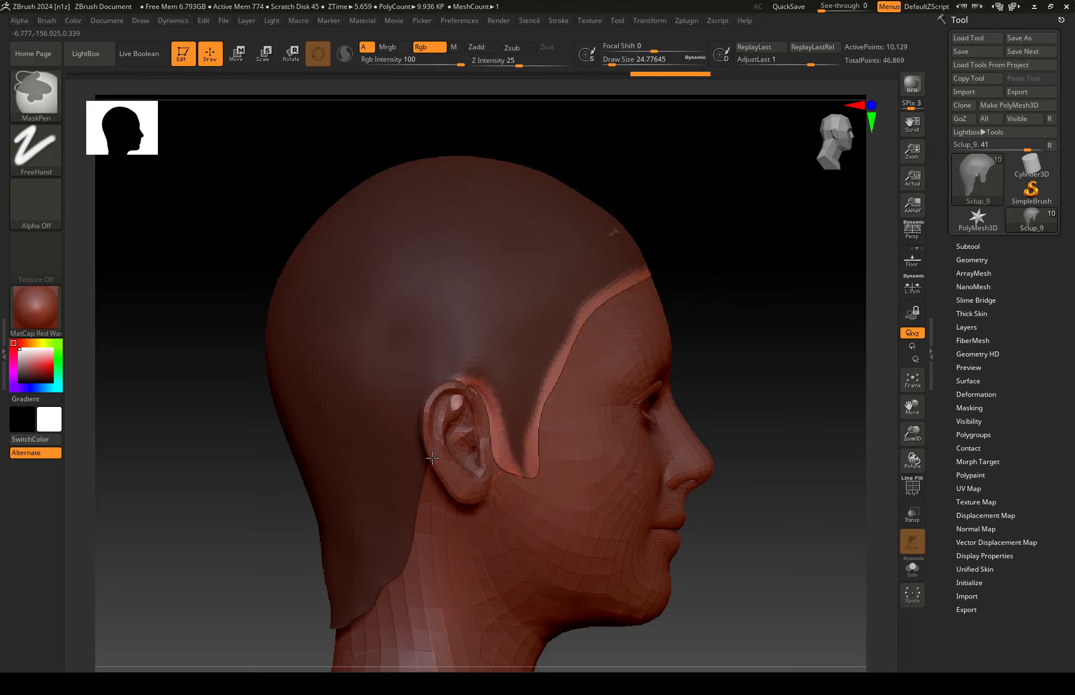
mouse_move(418, 530)
ctrl+mouse_down()
mouse_move(389, 593)
mouse_move(323, 624)
mouse_move(385, 592)
ctrl+mouse_up()
key(space)
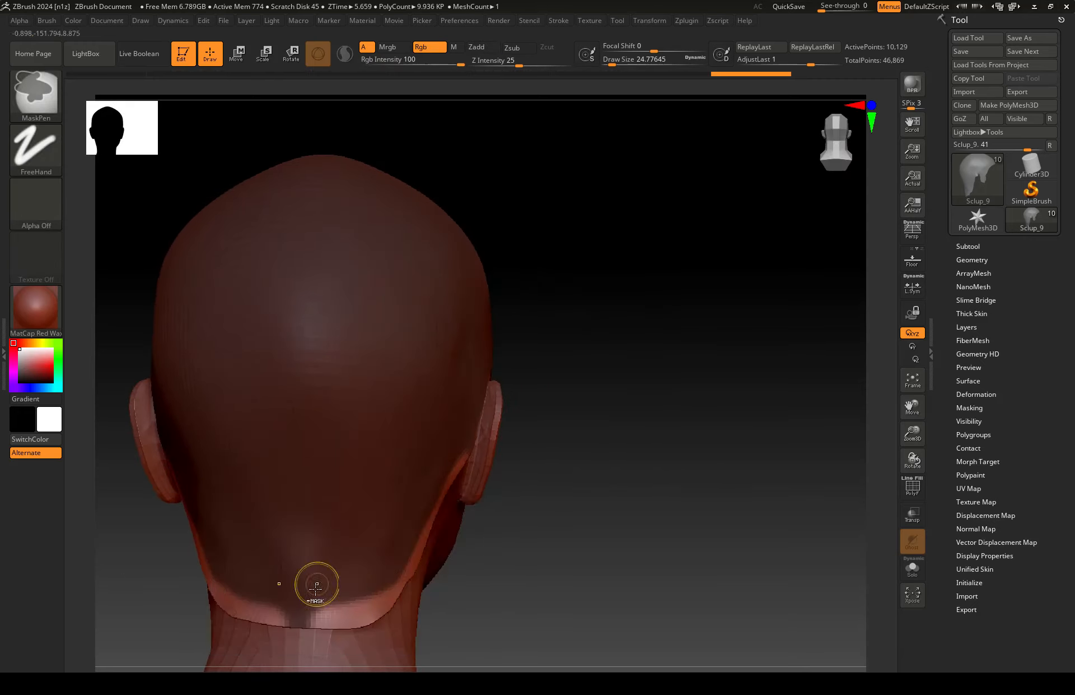
mouse_move(320, 582)
ctrl+mouse_down()
mouse_move(351, 629)
mouse_move(281, 627)
ctrl+mouse_up()
- Widen the unmasked strip of the scalp mesh around the ear and down the sideburn
mouse_move(463, 173)
mouse_down()
mouse_move(499, 315)
mouse_move(497, 358)
mouse_up()
right_drag(496, 358, 479, 396)
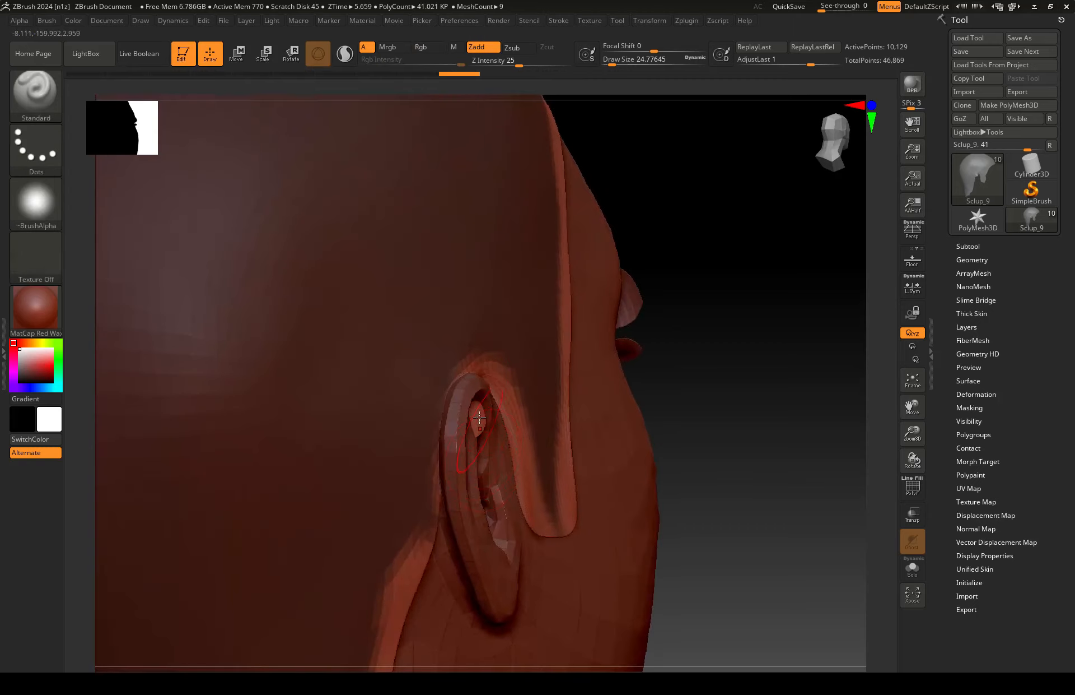
mouse_move(438, 536)
ctrl+mouse_down()
mouse_move(423, 448)
mouse_move(434, 372)
mouse_move(504, 347)
mouse_move(544, 442)
ctrl+mouse_up()
right_drag(637, 469, 588, 482)
ctrl+alt+drag(583, 523, 526, 505)
shift+right_drag(588, 448, 616, 430)
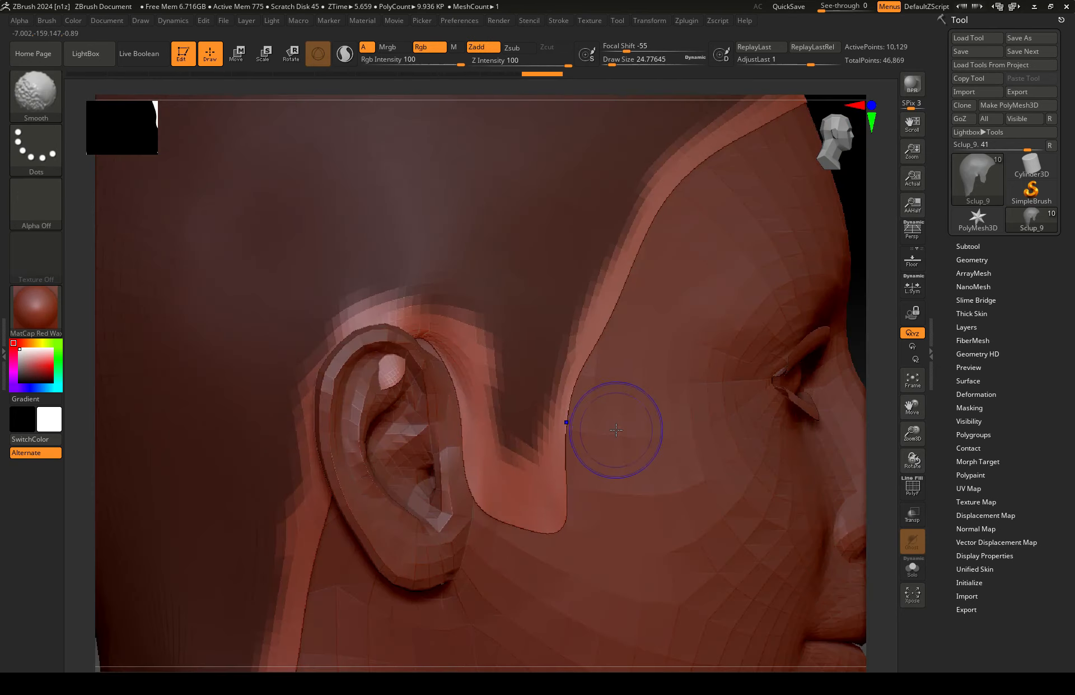
- Widen the unmasked border along the temple and sideburn on the character's left side, and return to the right profile
ctrl+right_drag(636, 339, 658, 230)
mouse_move(680, 312)
right_down()
mouse_move(631, 354)
mouse_move(624, 338)
right_up()
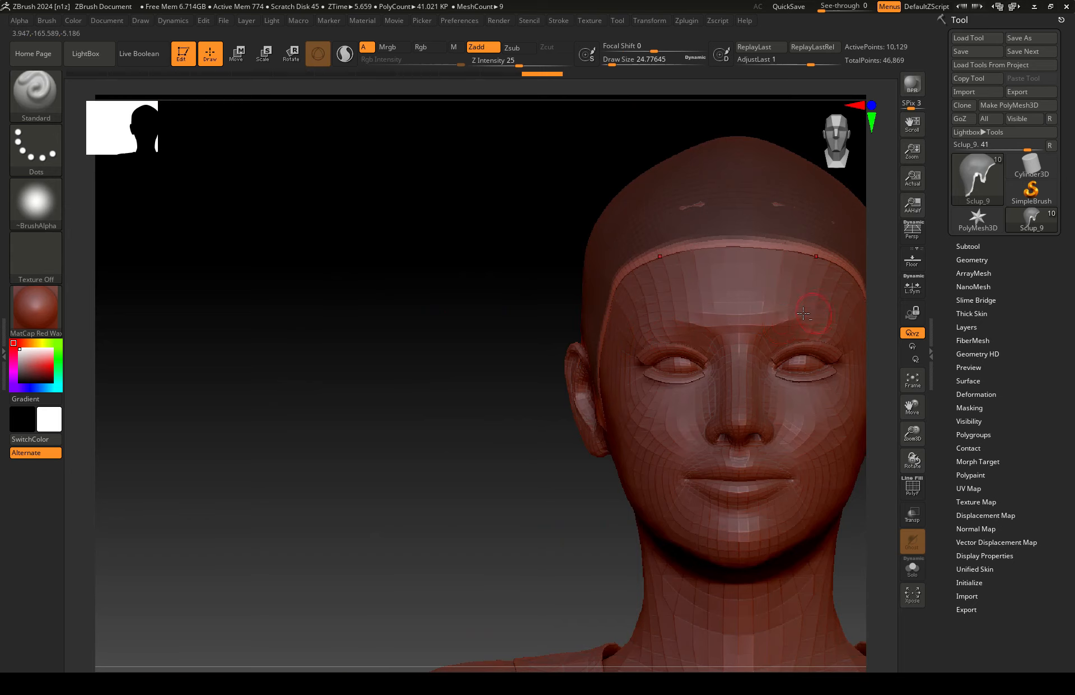
alt+right_drag(809, 313, 513, 312)
right_drag(681, 381, 618, 395)
key(ctrl)
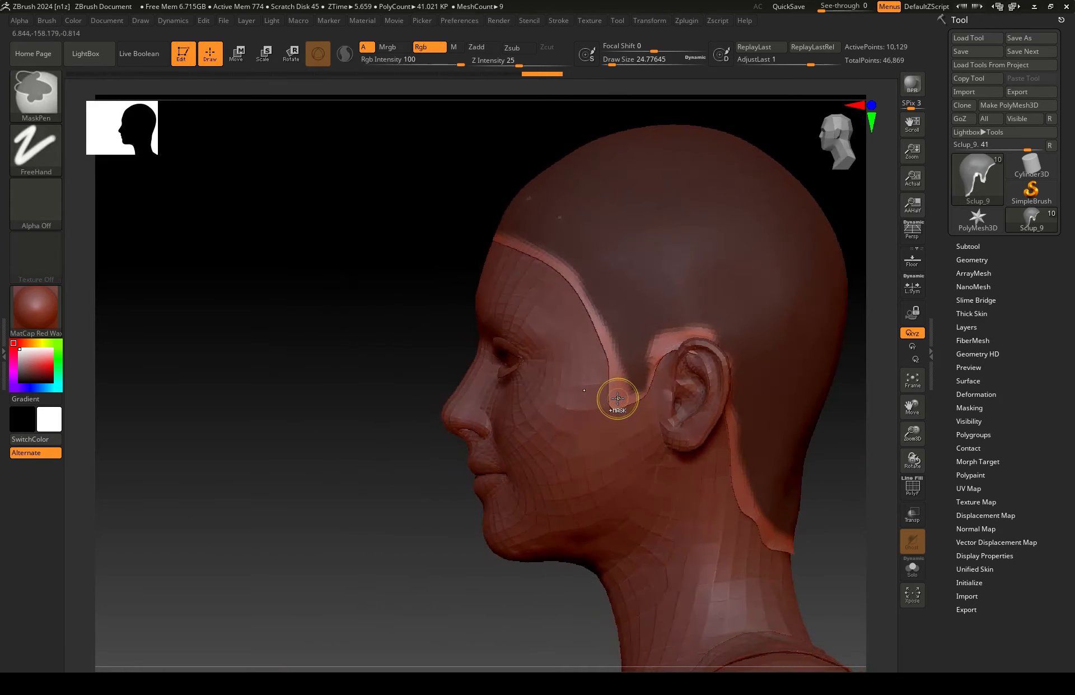
ctrl+alt+drag(617, 398, 610, 376)
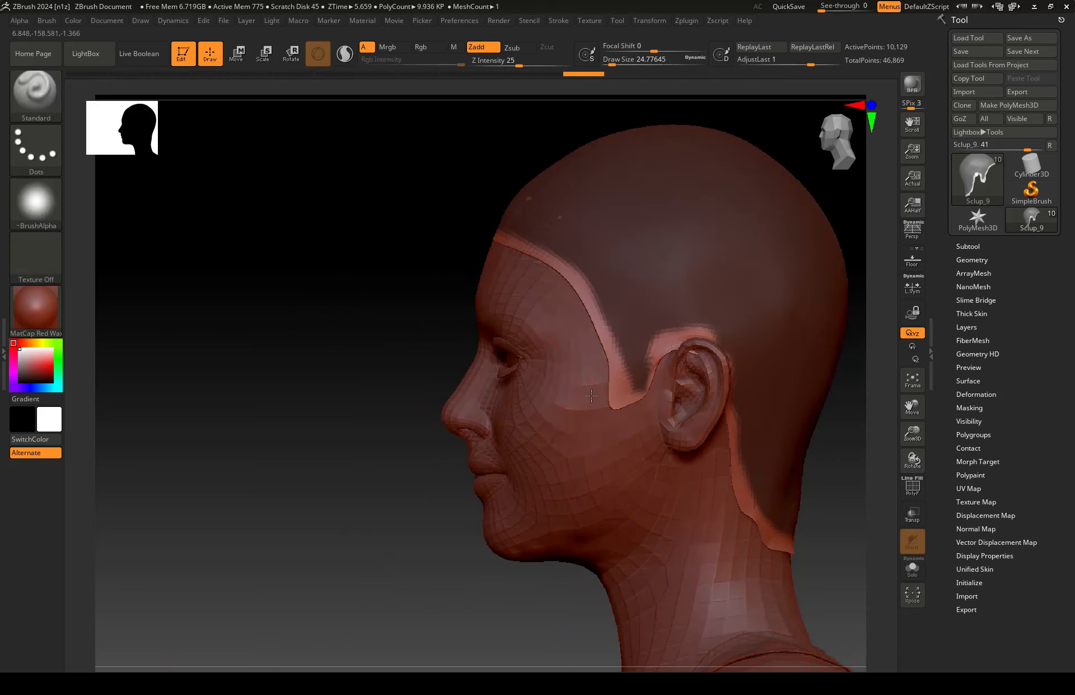
mouse_move(460, 237)
mouse_down()
mouse_move(649, 391)
mouse_move(728, 394)
mouse_move(687, 397)
mouse_up()
shift+right_drag(687, 398, 686, 399)
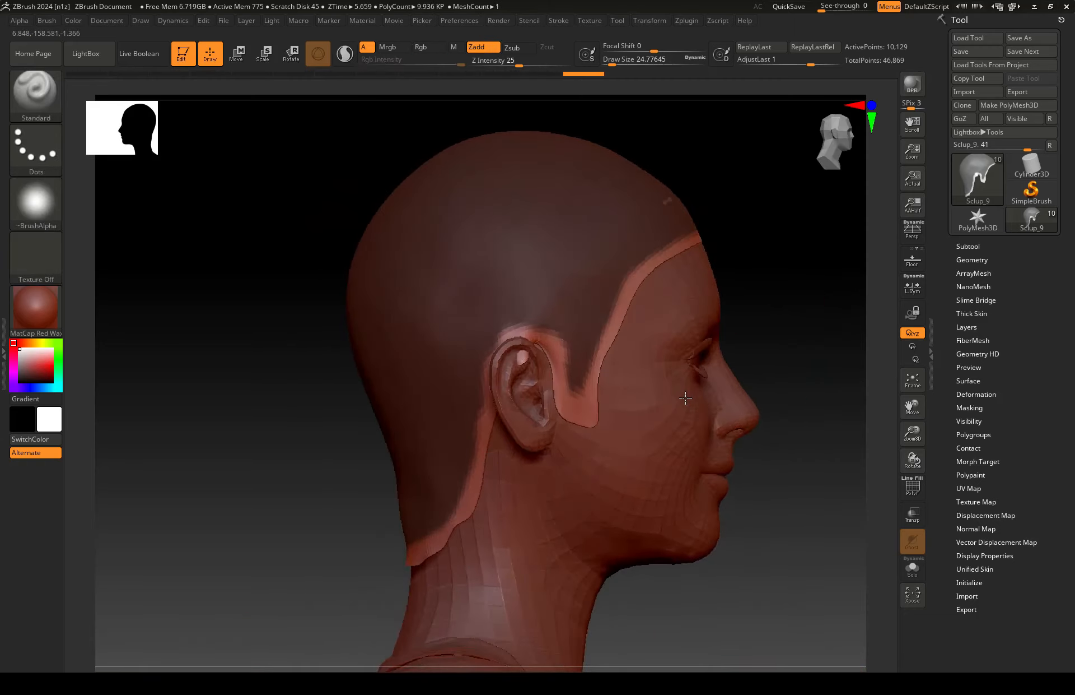
- Turn on the FiberMesh preview for the masked scalp mesh
mouse_move(634, 289)
alt+right_down()
mouse_move(575, 323)
mouse_move(603, 306)
alt+right_up()
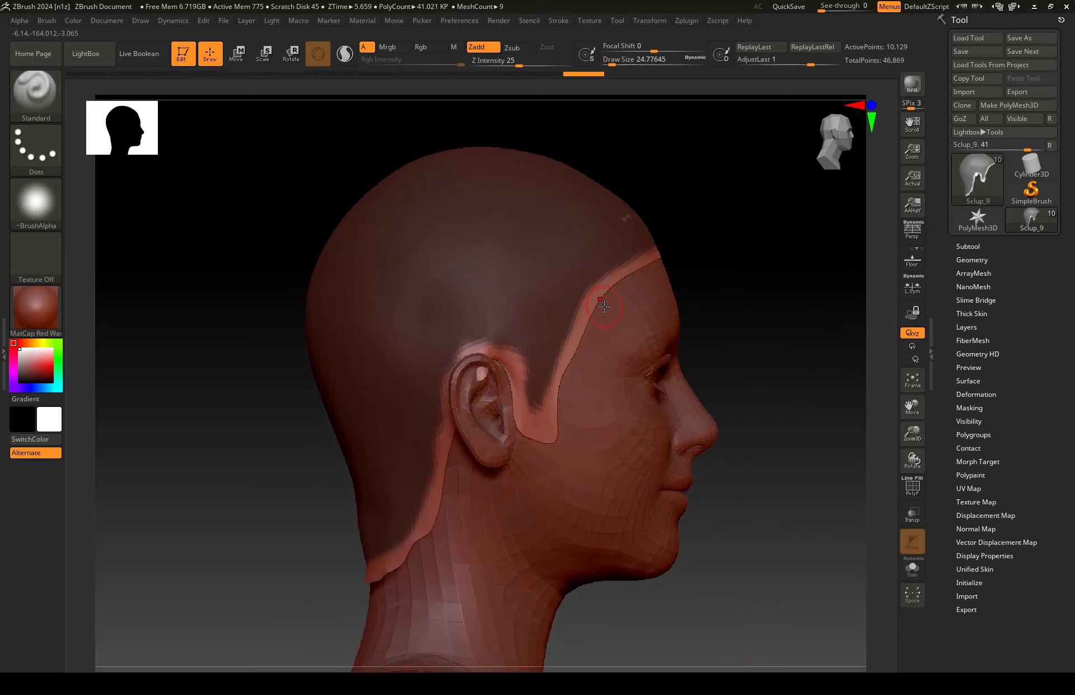
right_drag(655, 268, 636, 273)
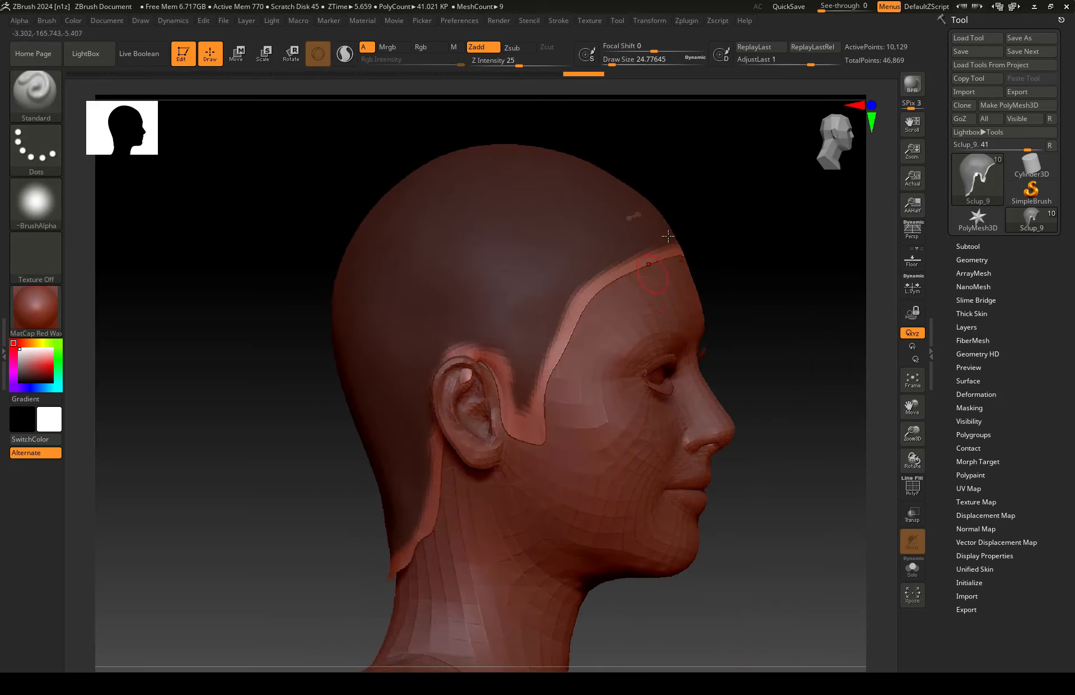
right_drag(707, 226, 738, 246)
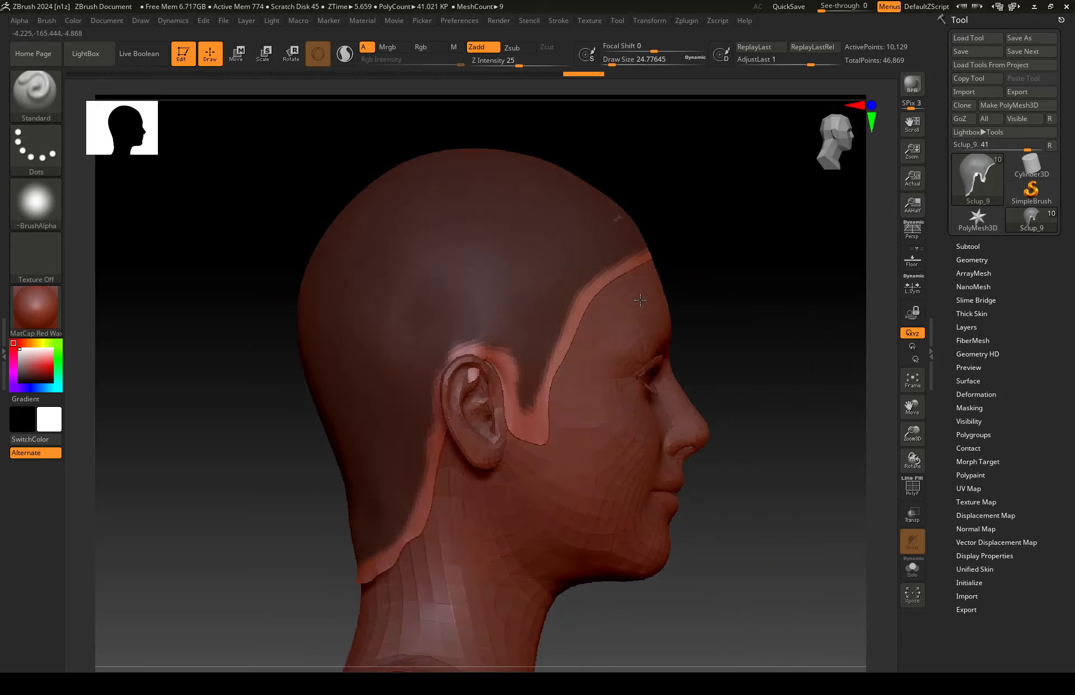
click(977, 340)
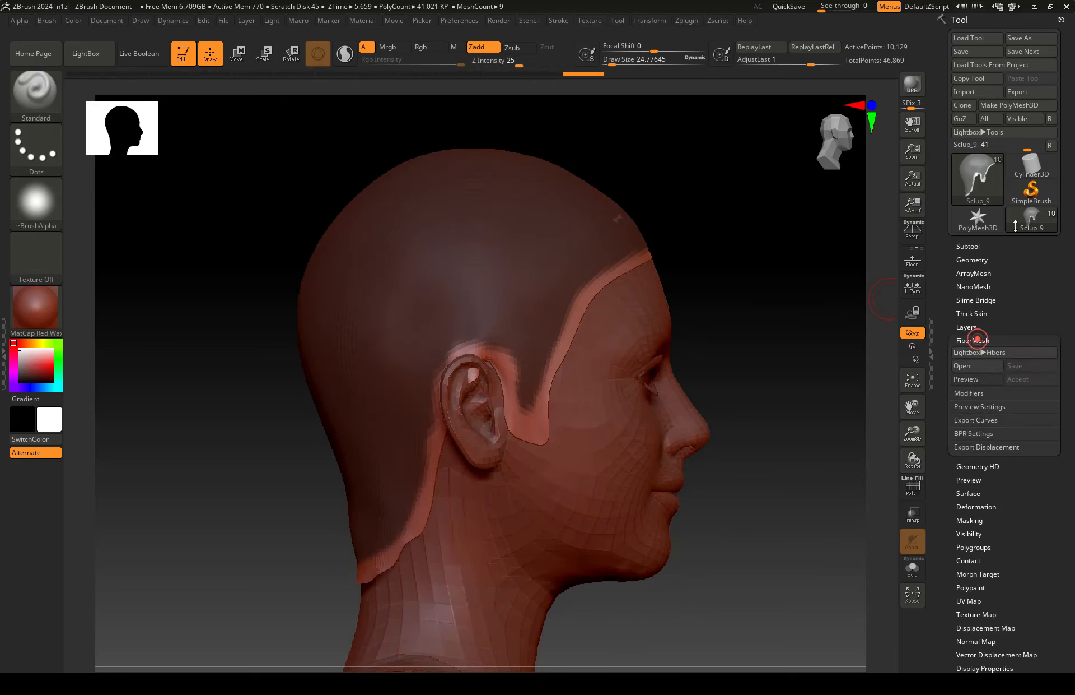
click(987, 380)
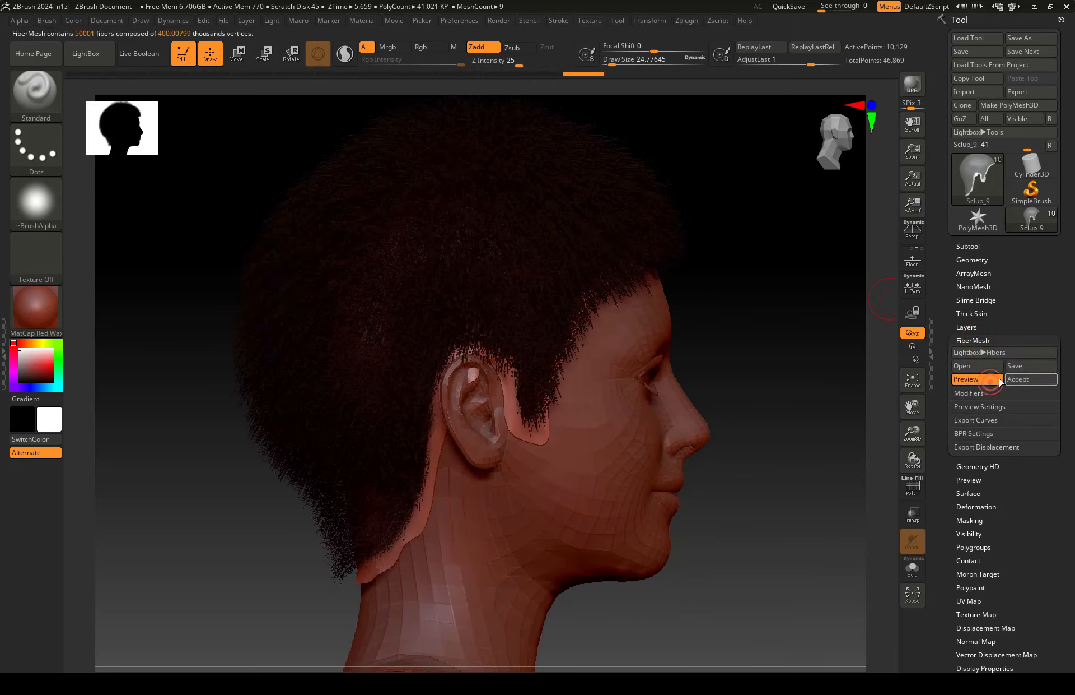
- Dock the Zplugin palette beside the canvas with its RealTimeHairV2 section expanded
click(683, 22)
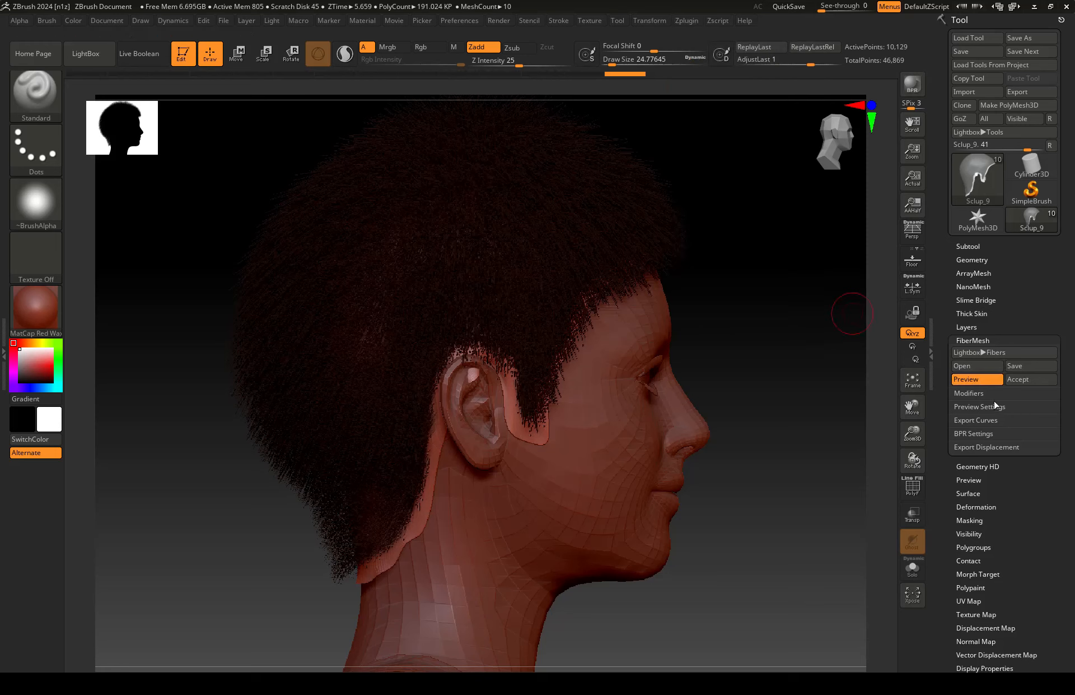
click(685, 23)
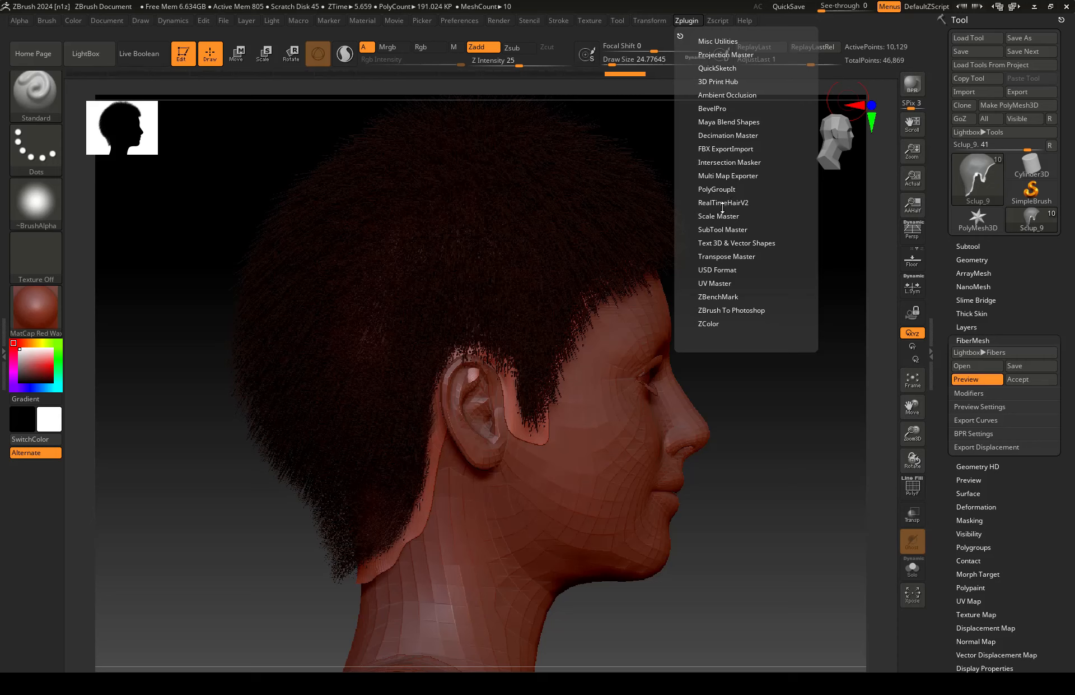
click(687, 21)
click(725, 202)
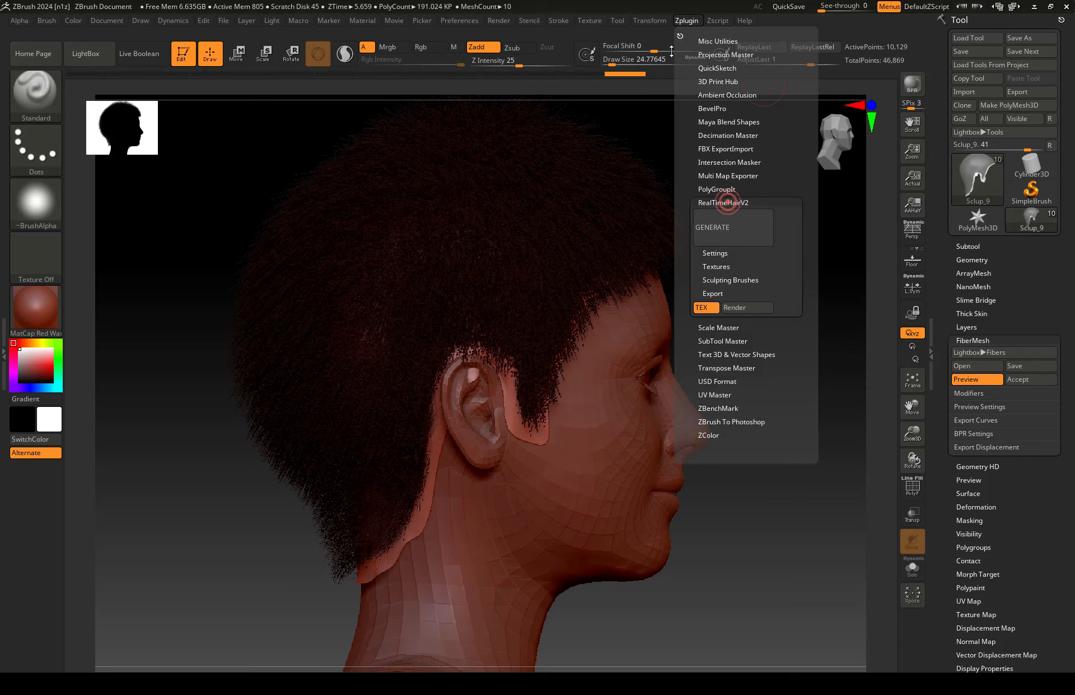
mouse_move(678, 36)
mouse_down()
mouse_move(100, 57)
mouse_move(9, 49)
mouse_up()
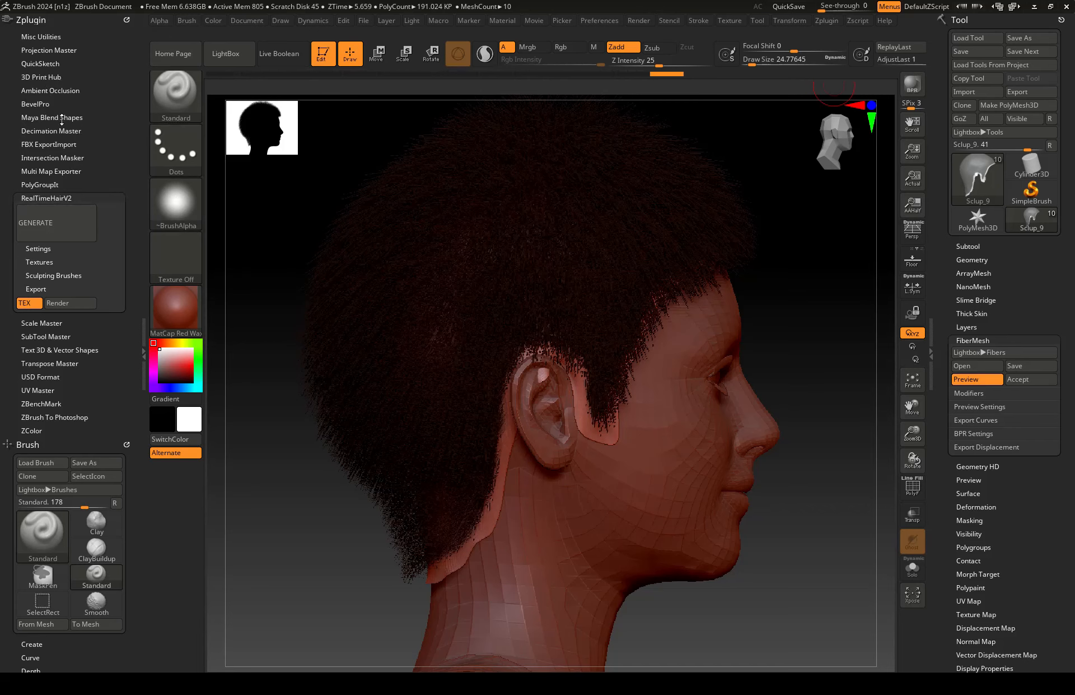
- Generate hair cards on the scalp with RealTimeHairV2 and check them from the side and front
click(53, 222)
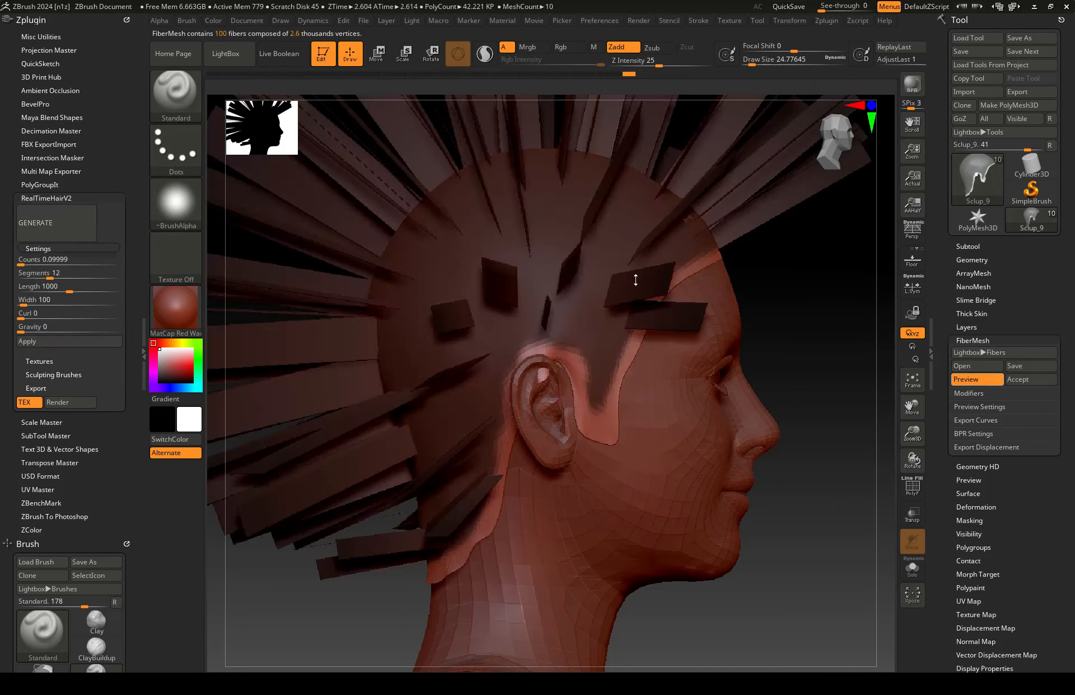
ctrl+right_drag(689, 380, 724, 363)
right_click(724, 363)
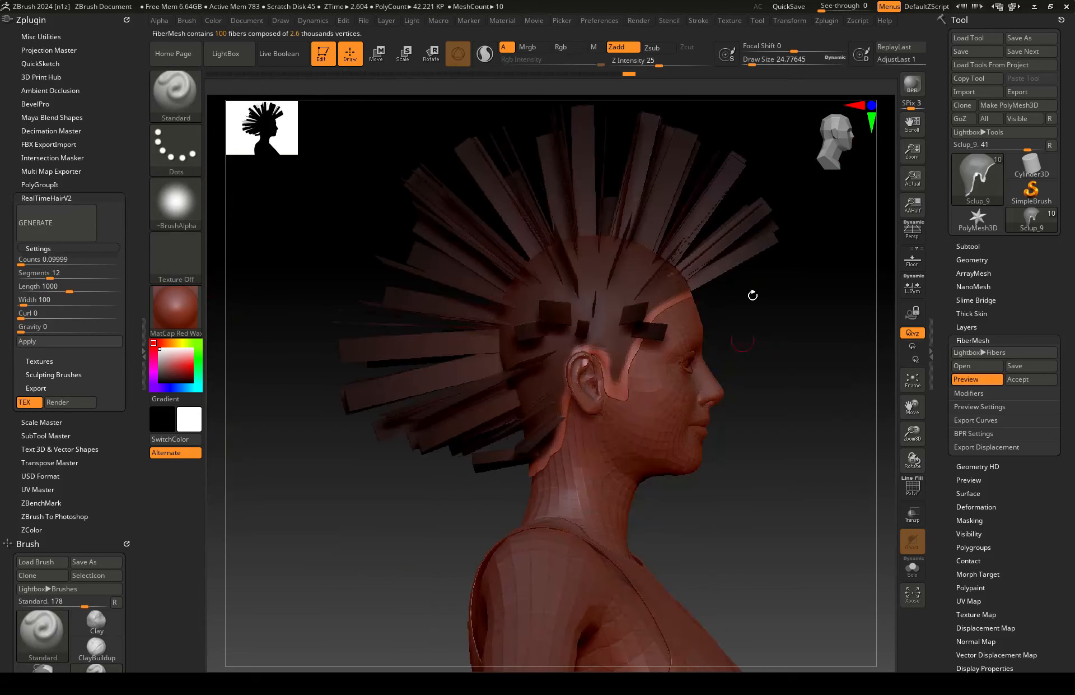
mouse_move(616, 354)
right_down()
mouse_move(493, 362)
mouse_move(625, 353)
right_up()
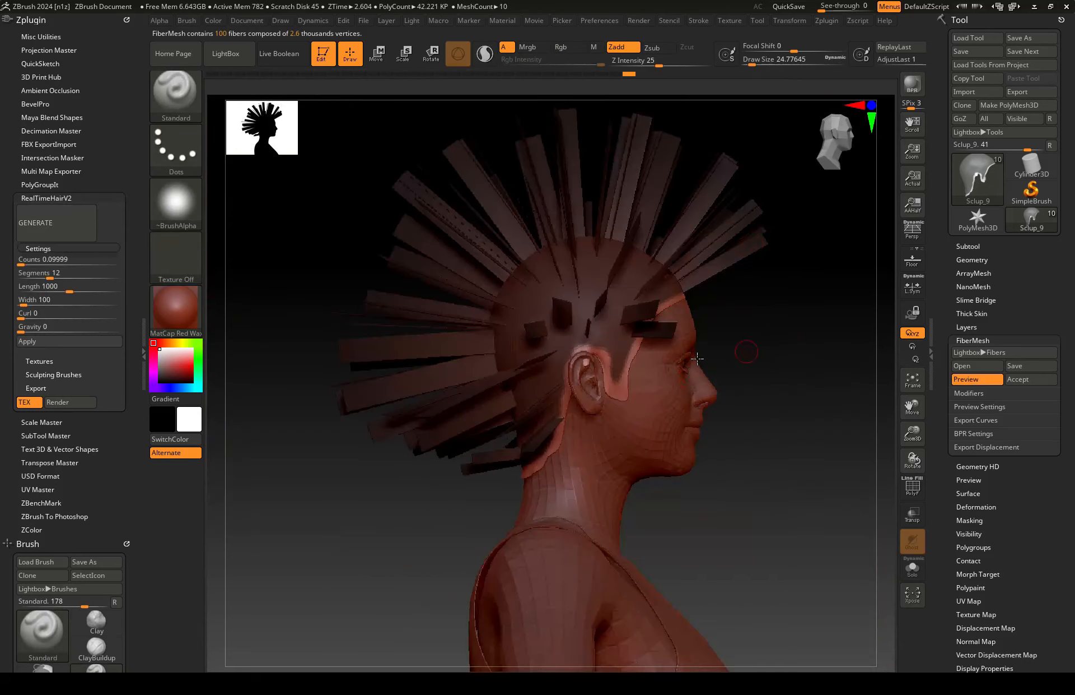
right_drag(690, 358, 611, 367)
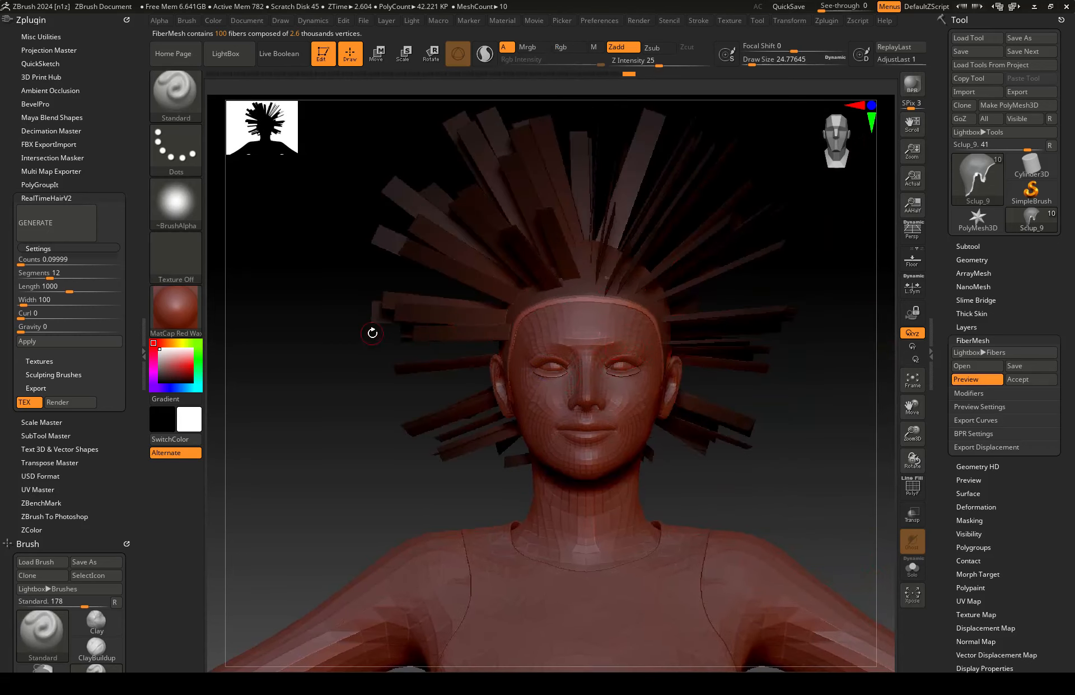
key(ctrl)
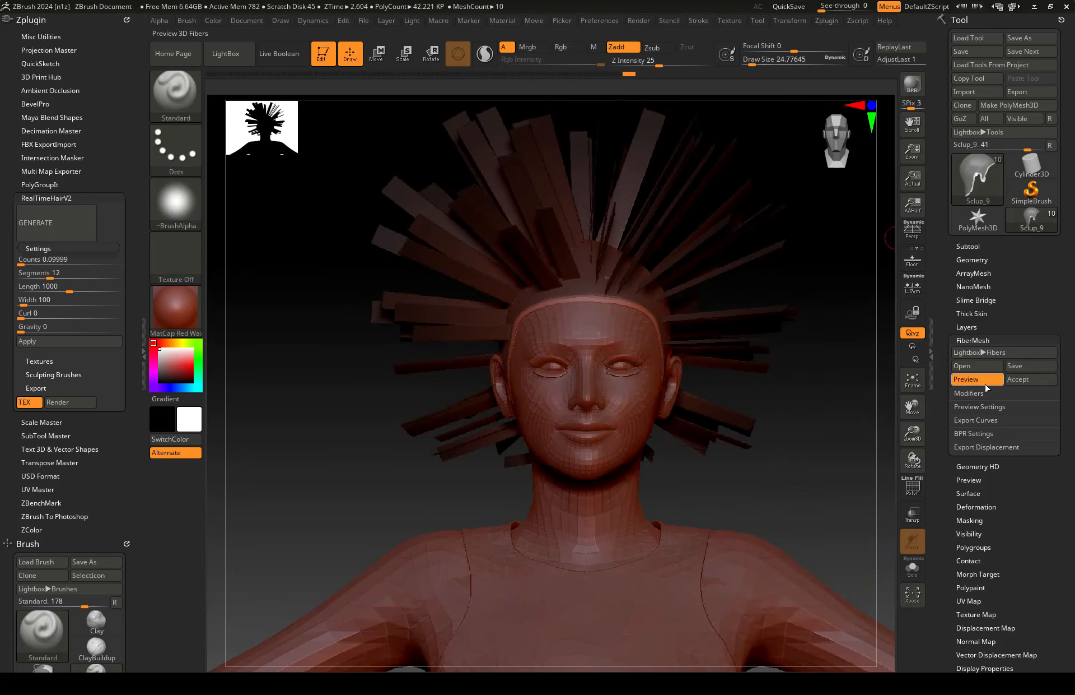
- Expand the FiberMesh modifiers and apply the Rug.ZFP fiber preset to the scalp
click(980, 391)
scroll(1004, 392, down, 3)
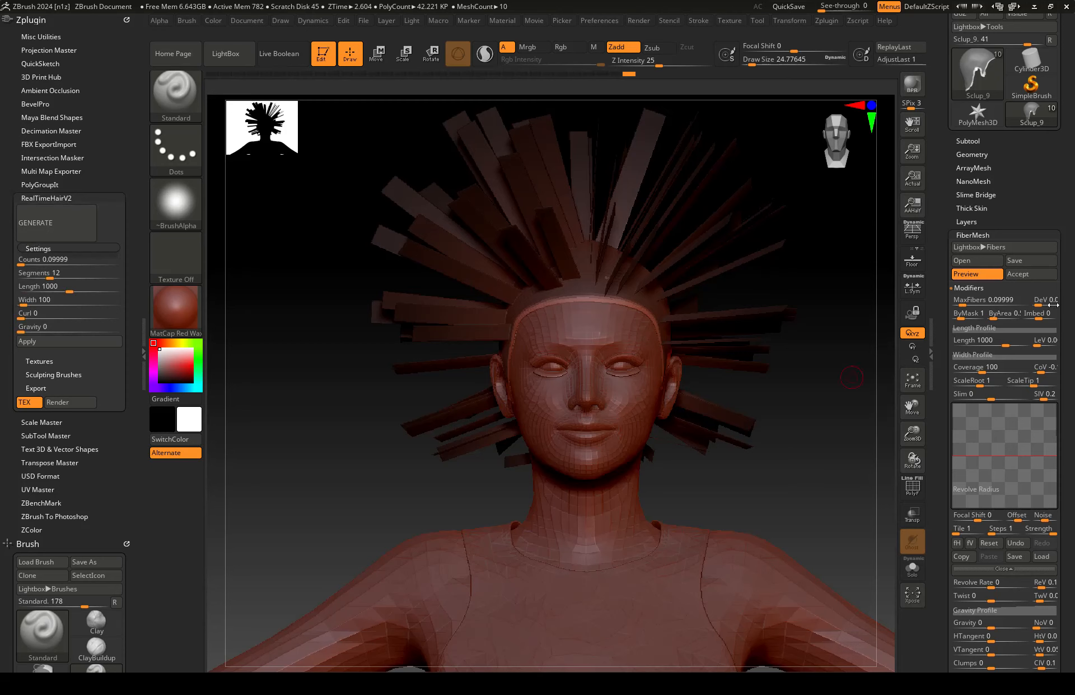
click(34, 313)
click(980, 247)
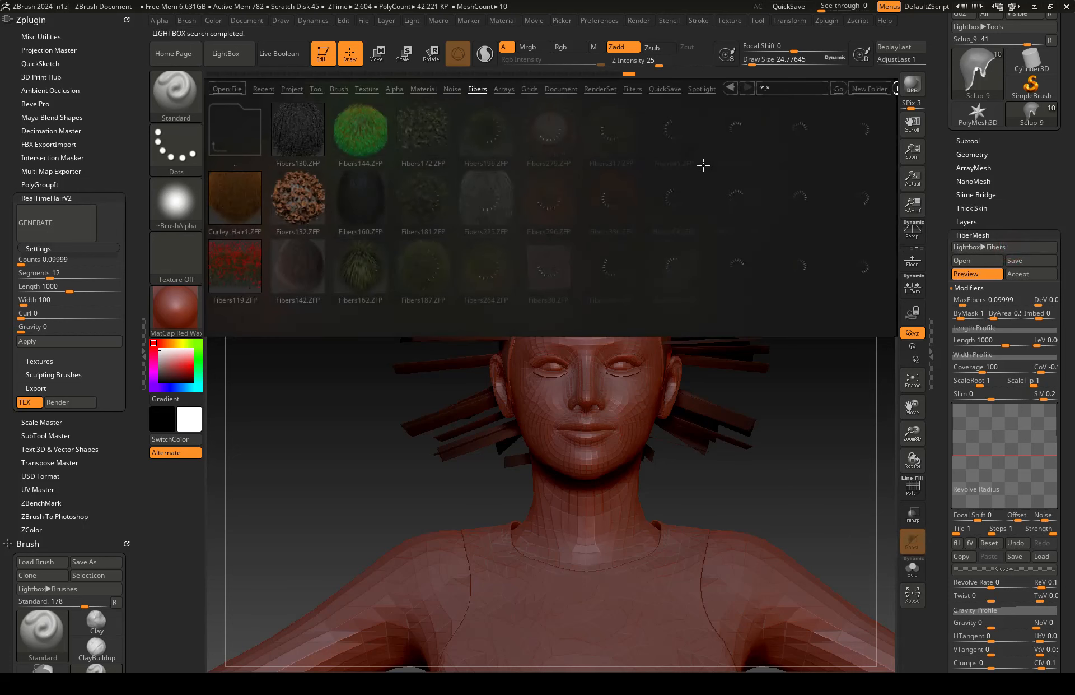
scroll(761, 190, down, 5)
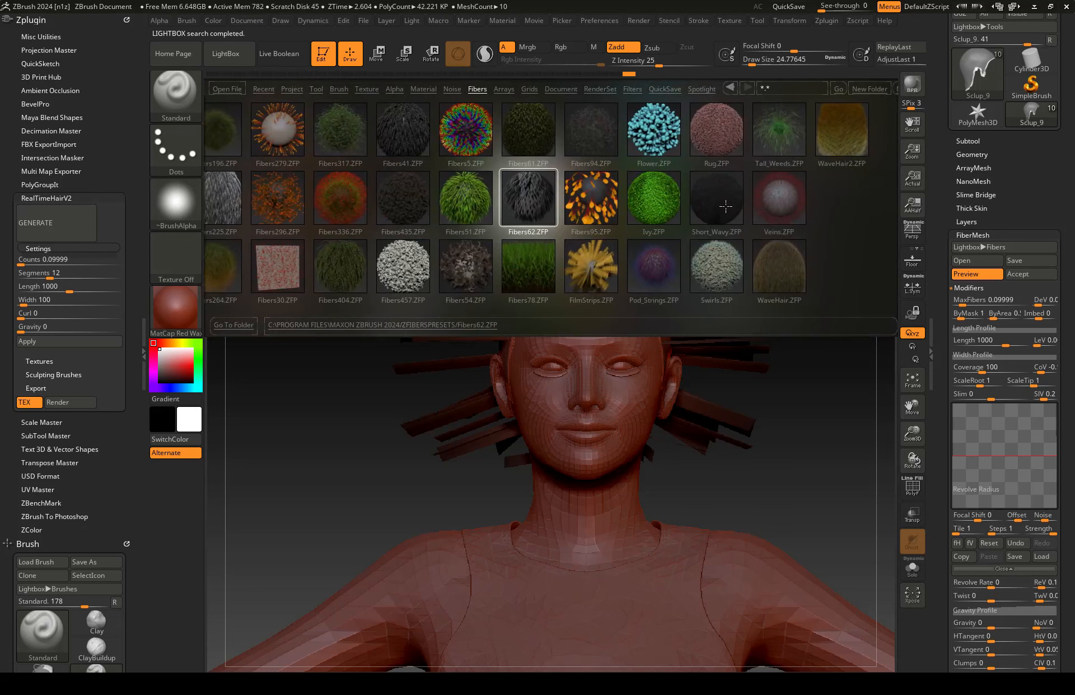
double_click(708, 136)
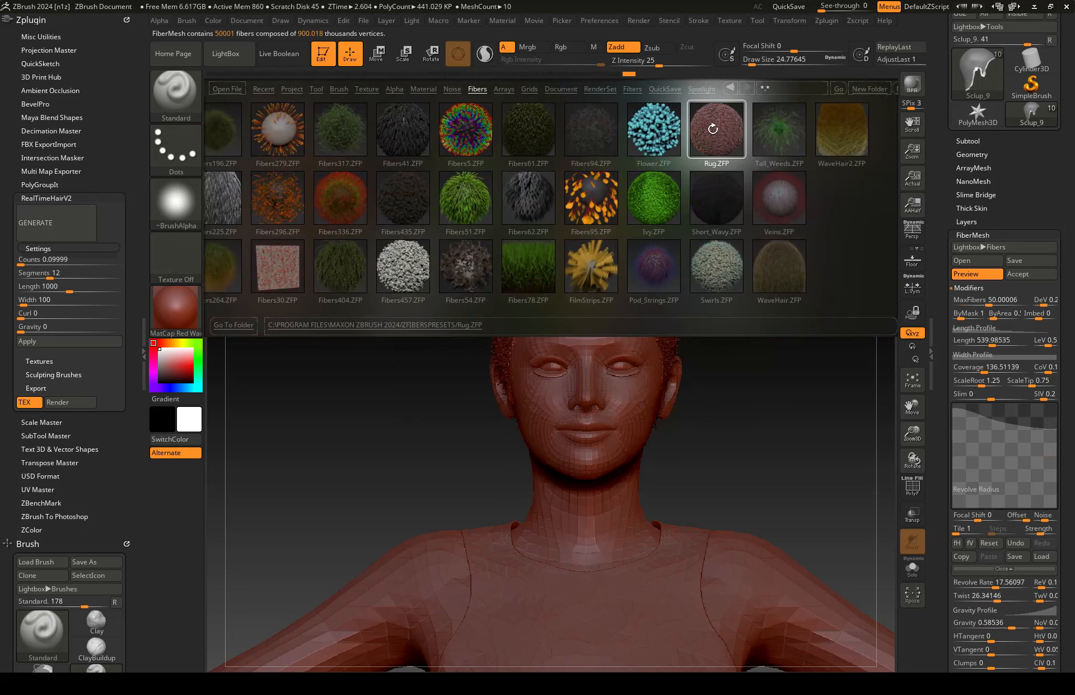
click(221, 54)
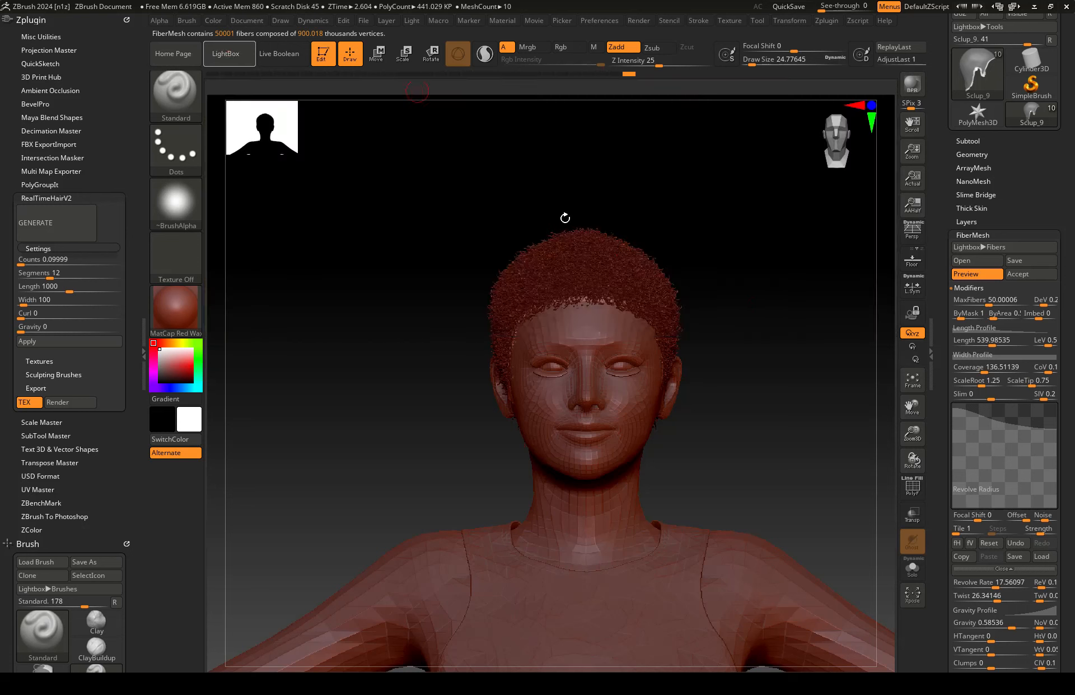
- Reduce the fibers' MaxFibers to about 3.67 and set their Coverage to 5000
key(ctrl)
ctrl+right_drag(613, 269, 620, 351)
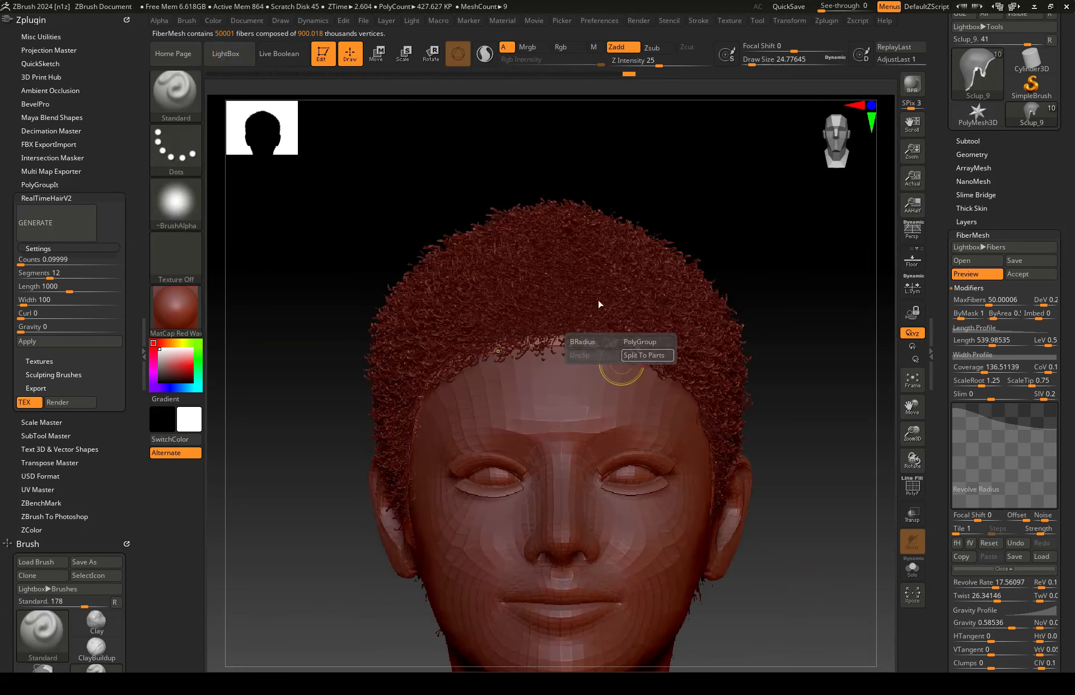
right_drag(454, 314, 579, 351)
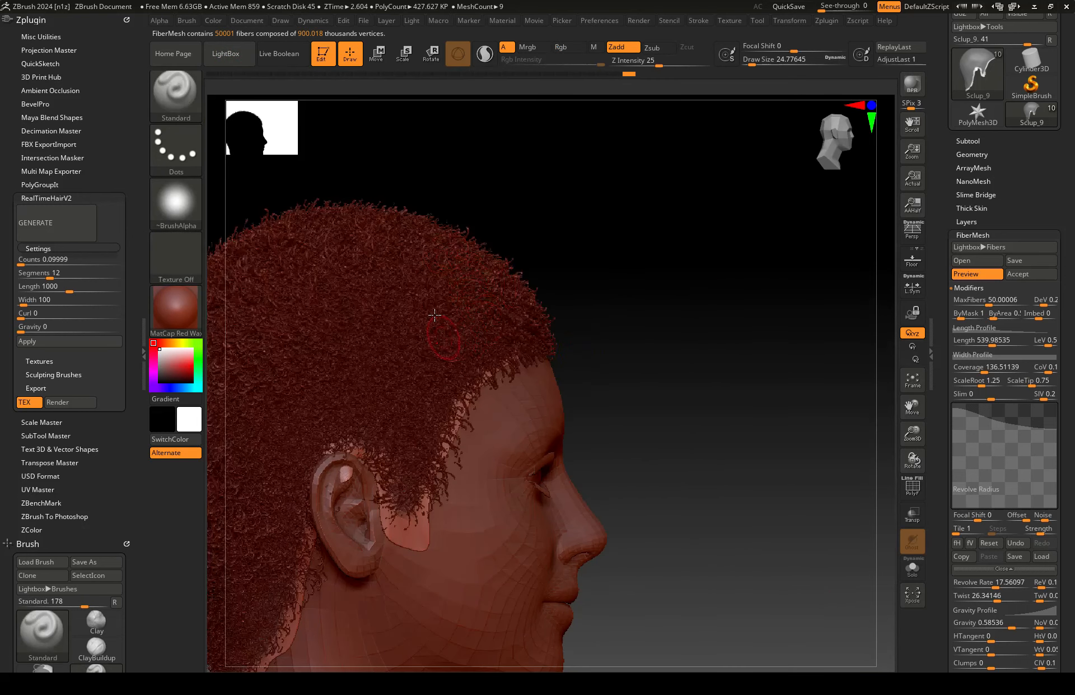
mouse_move(645, 366)
right_down()
mouse_move(532, 350)
mouse_move(661, 314)
mouse_move(605, 323)
mouse_move(615, 326)
right_up()
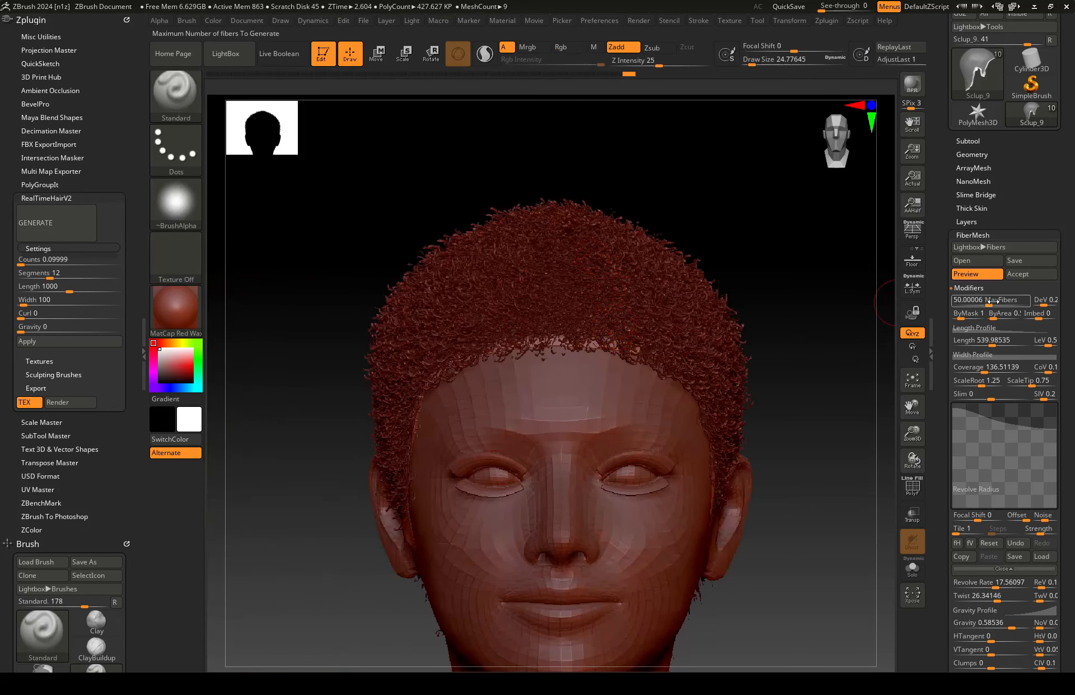
drag(988, 303, 973, 303)
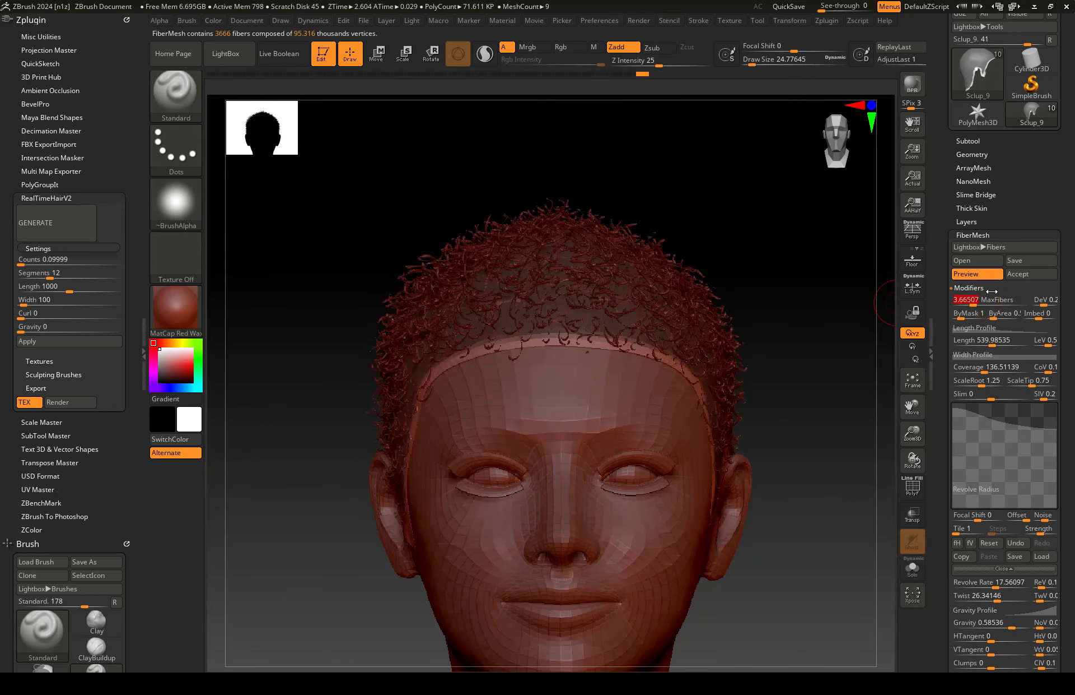
drag(1072, 402, 1072, 326)
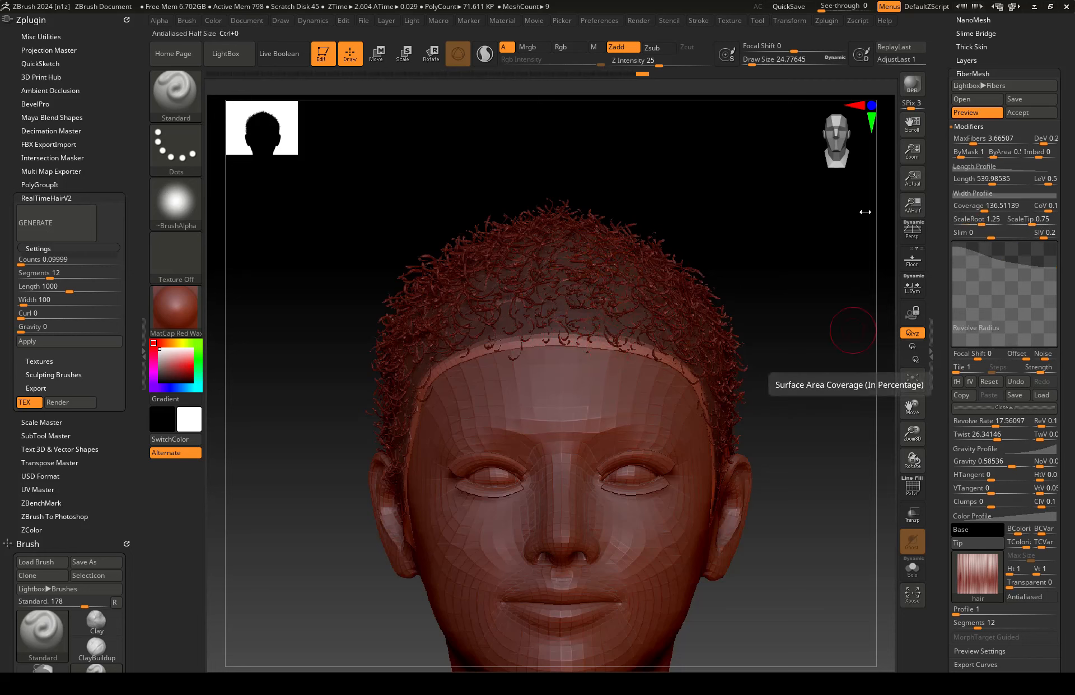
drag(987, 208, 1010, 203)
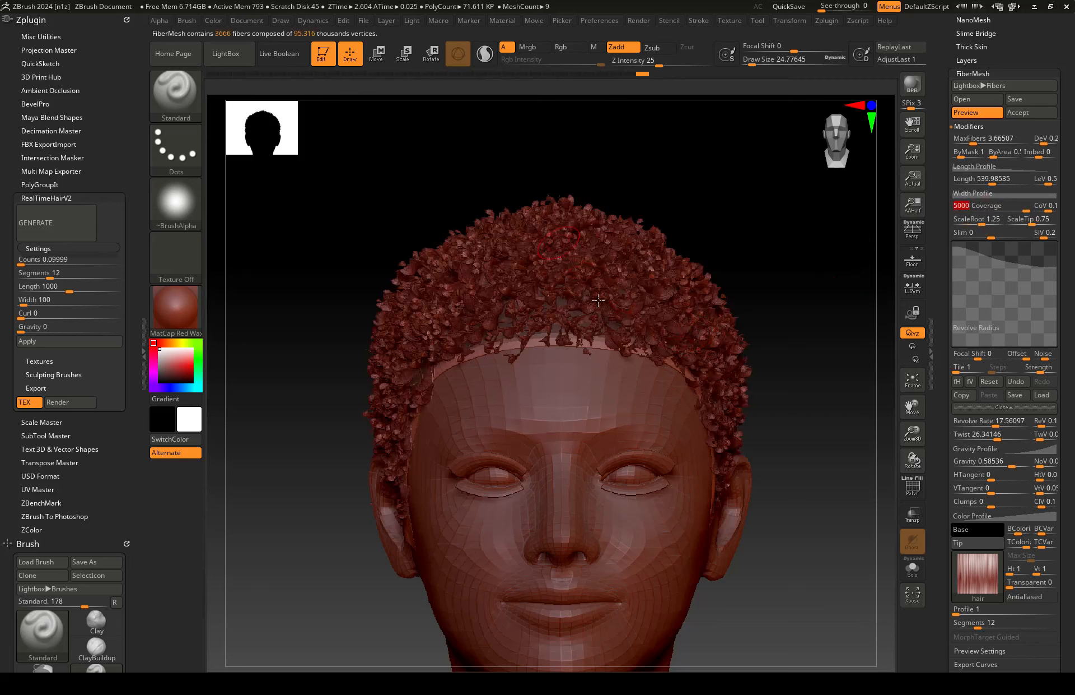
- Adjust the fiber Length to about 1235
mouse_move(1072, 330)
mouse_down()
mouse_move(1073, 263)
mouse_move(1073, 325)
mouse_up()
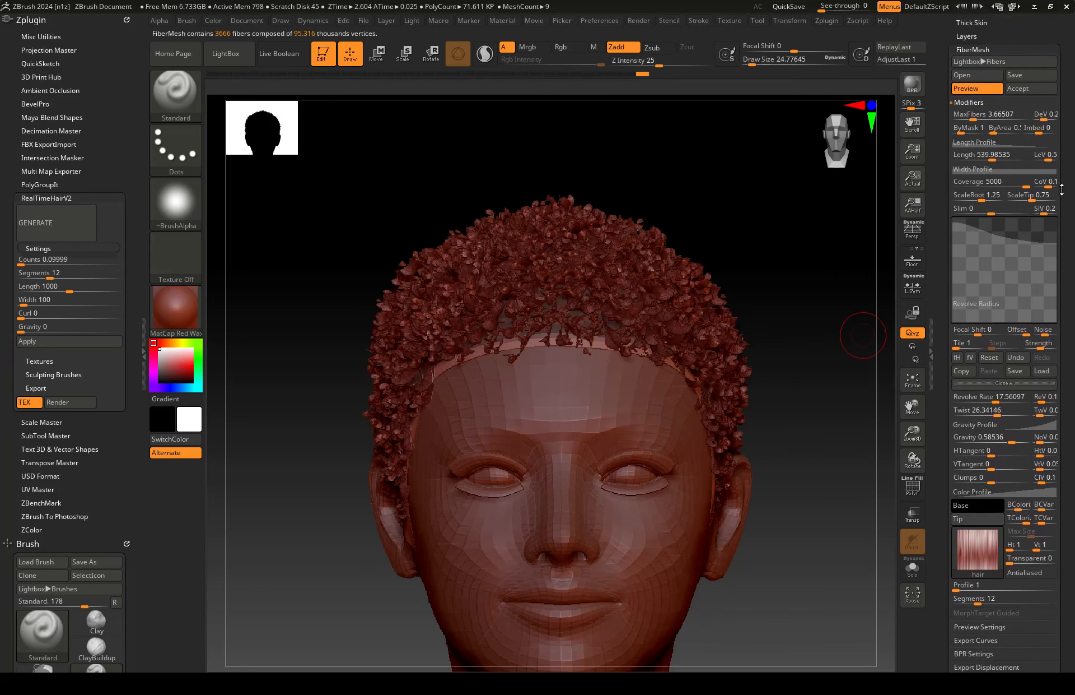
click(991, 152)
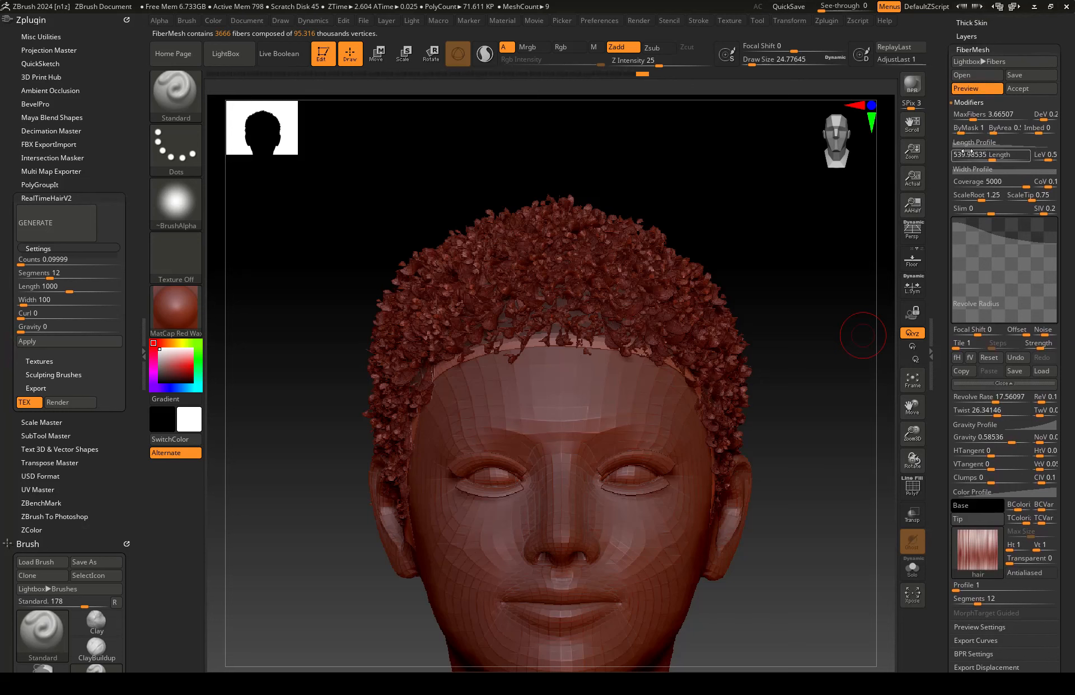
click(1006, 158)
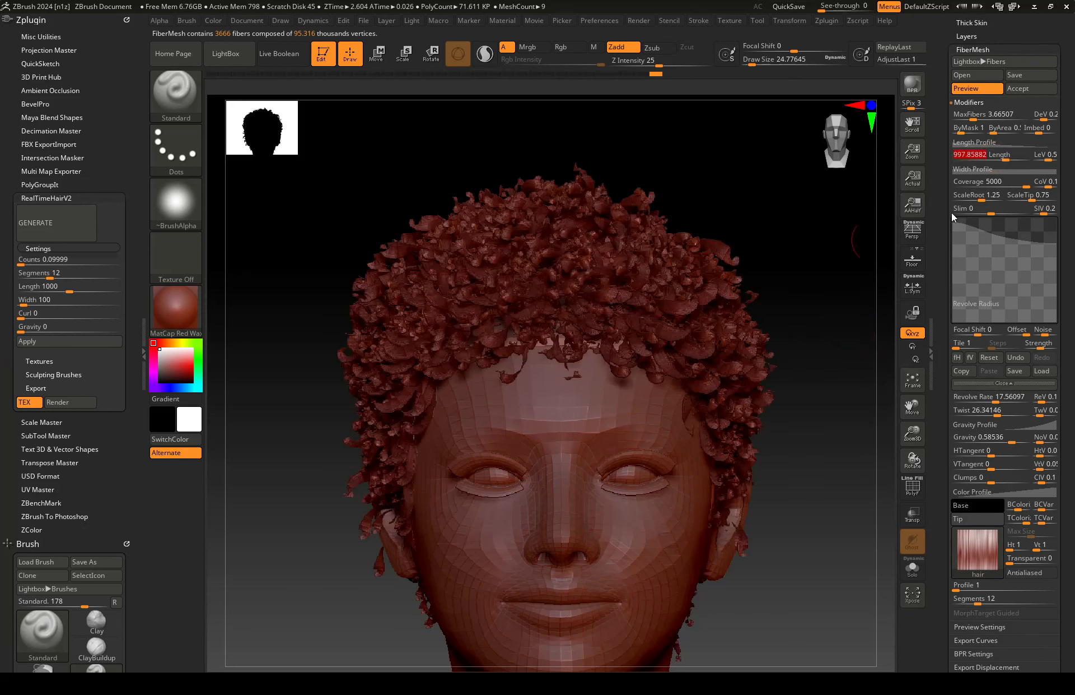
click(1002, 158)
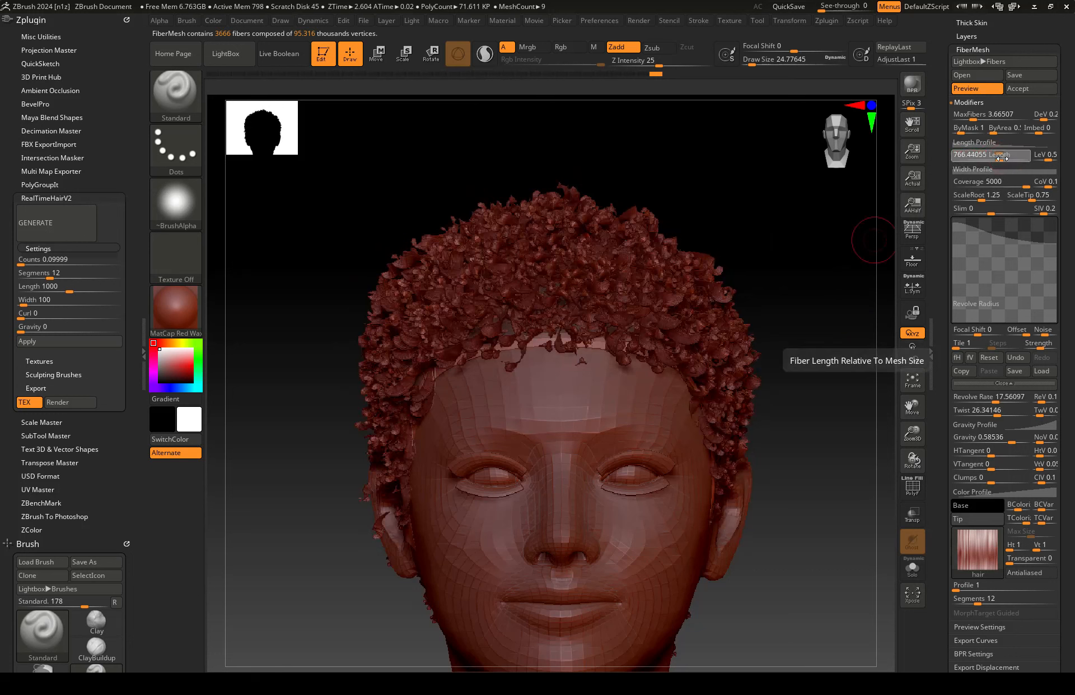
click(1003, 159)
click(1010, 158)
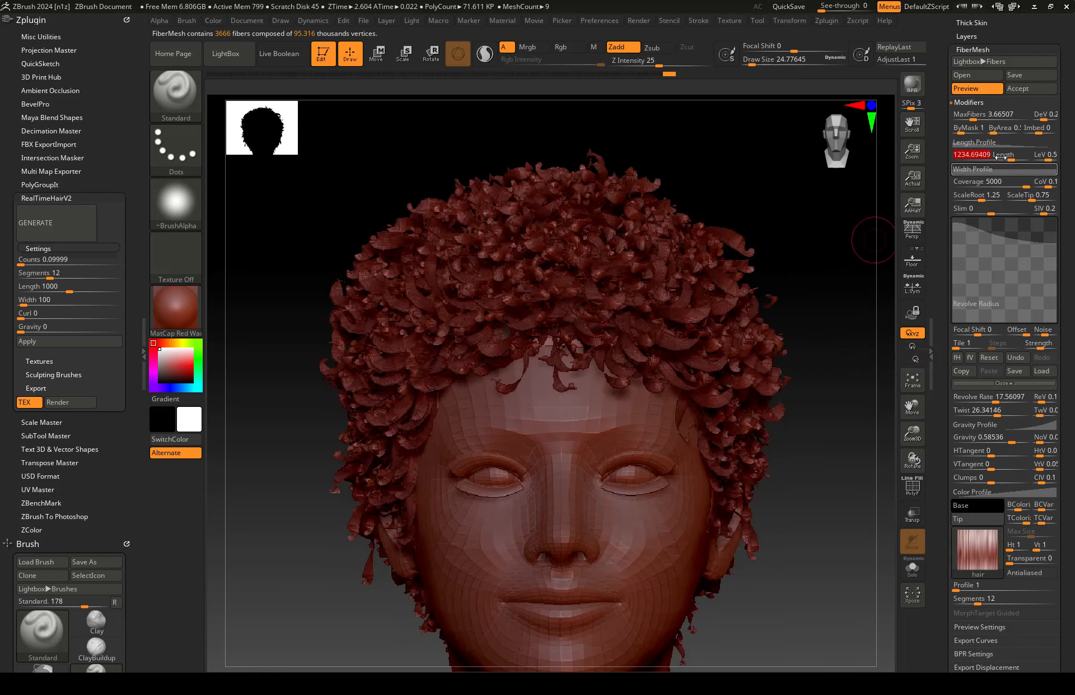
- Shape the fiber Width Profile so it starts at about 0.70 at the root and tapers to a narrow tip
click(990, 169)
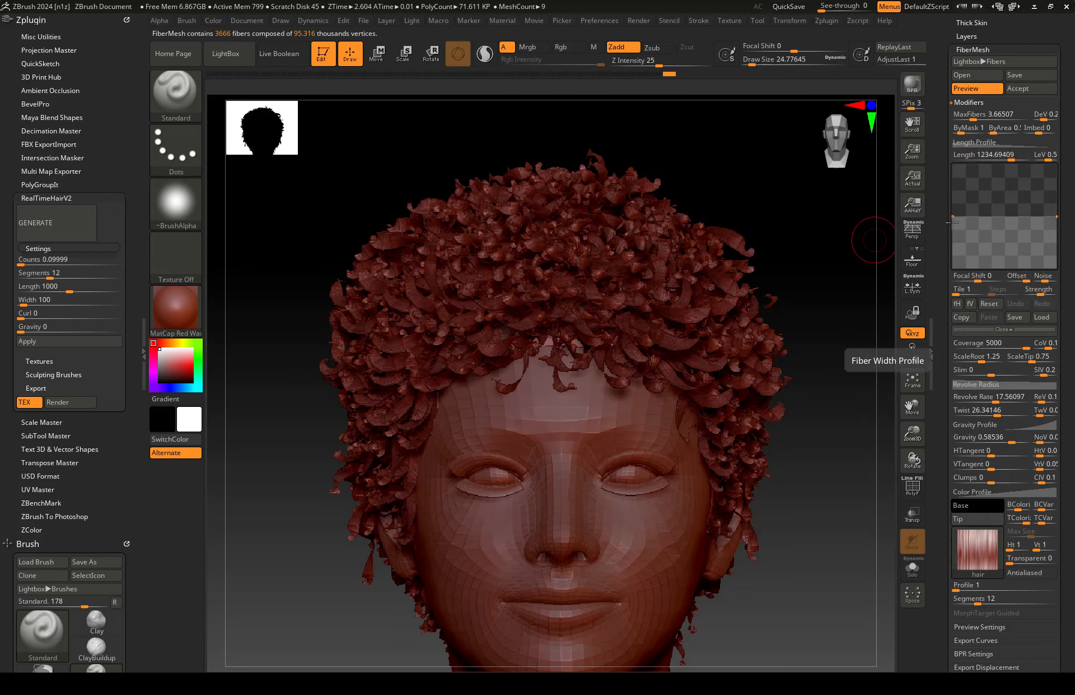
drag(953, 223, 953, 195)
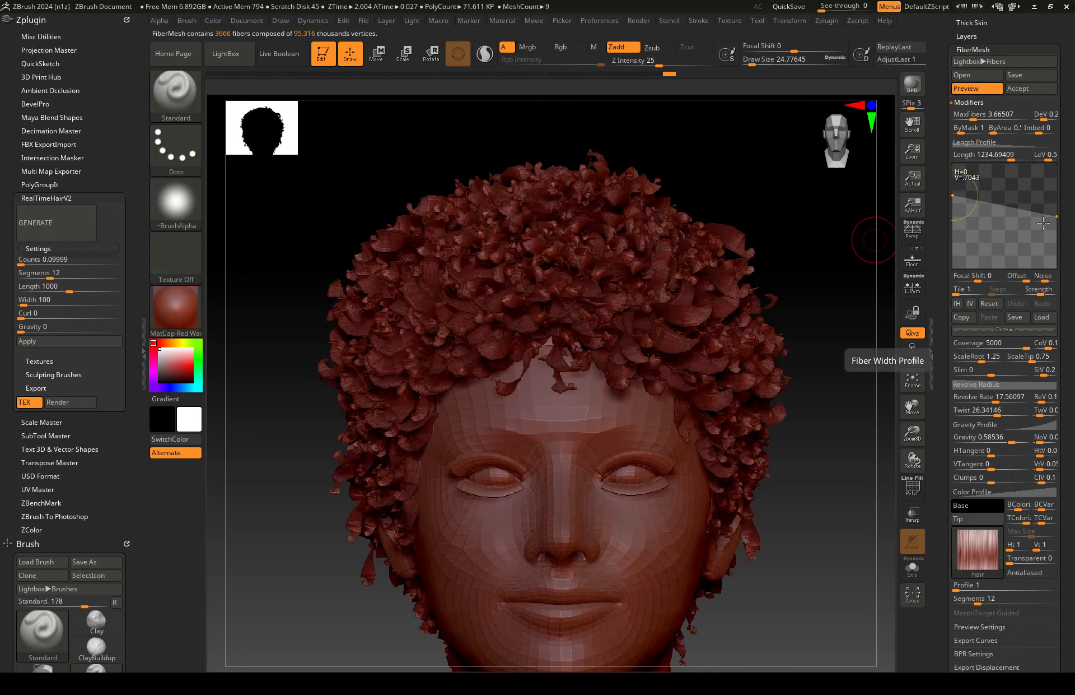
click(1058, 216)
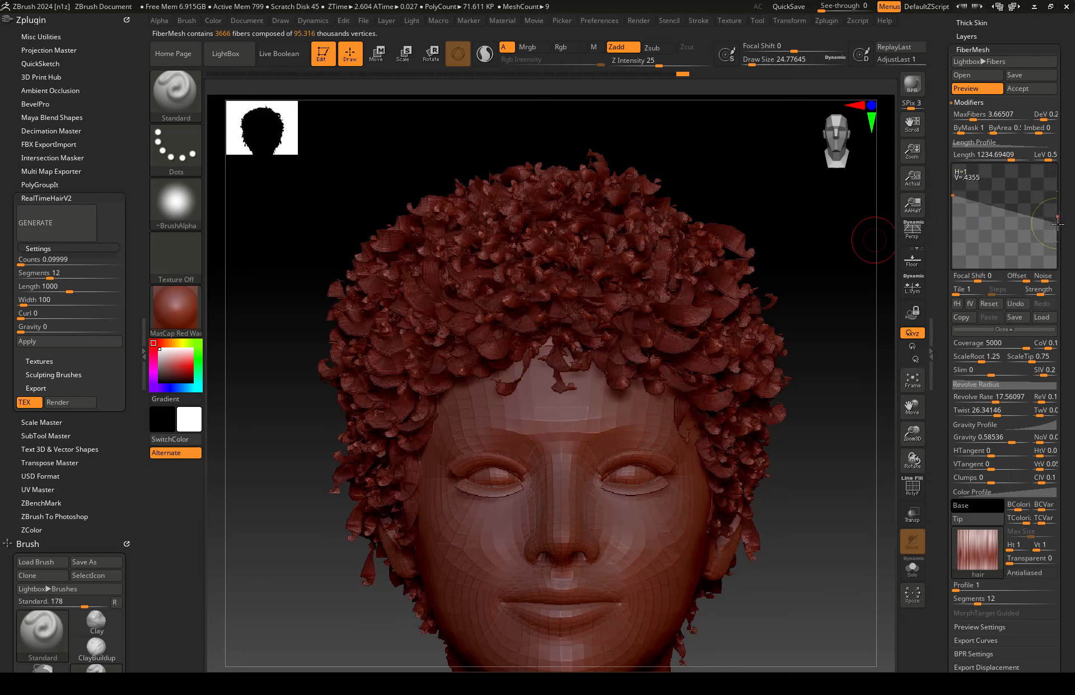
mouse_move(1058, 223)
mouse_down()
mouse_move(1060, 197)
mouse_move(1056, 207)
mouse_up()
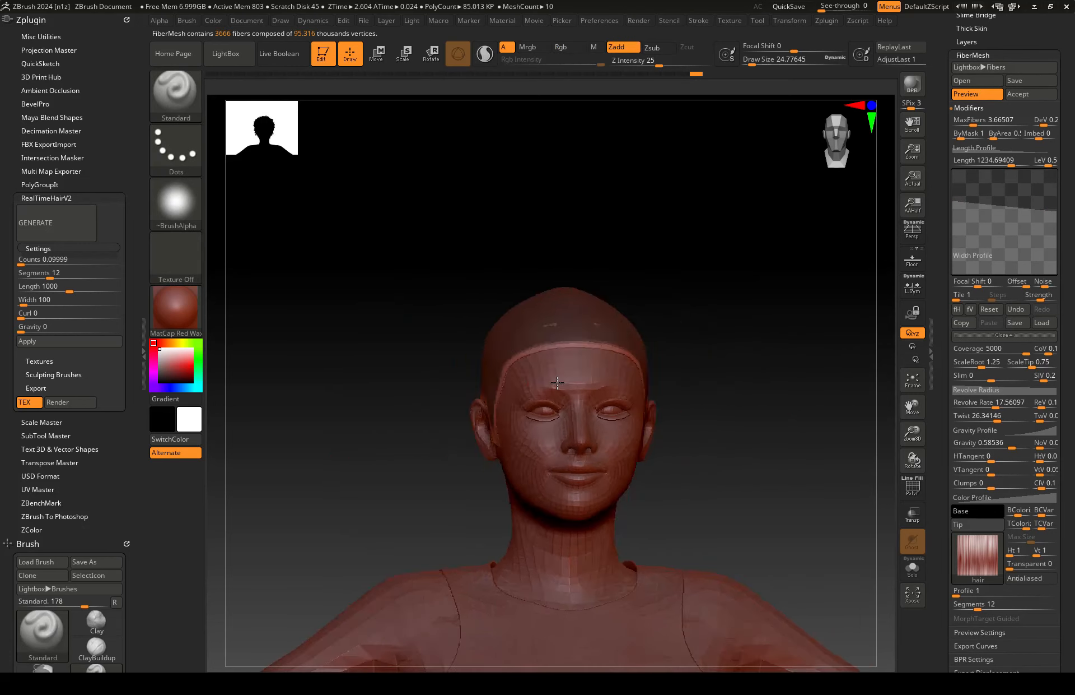
drag(1057, 208, 1052, 255)
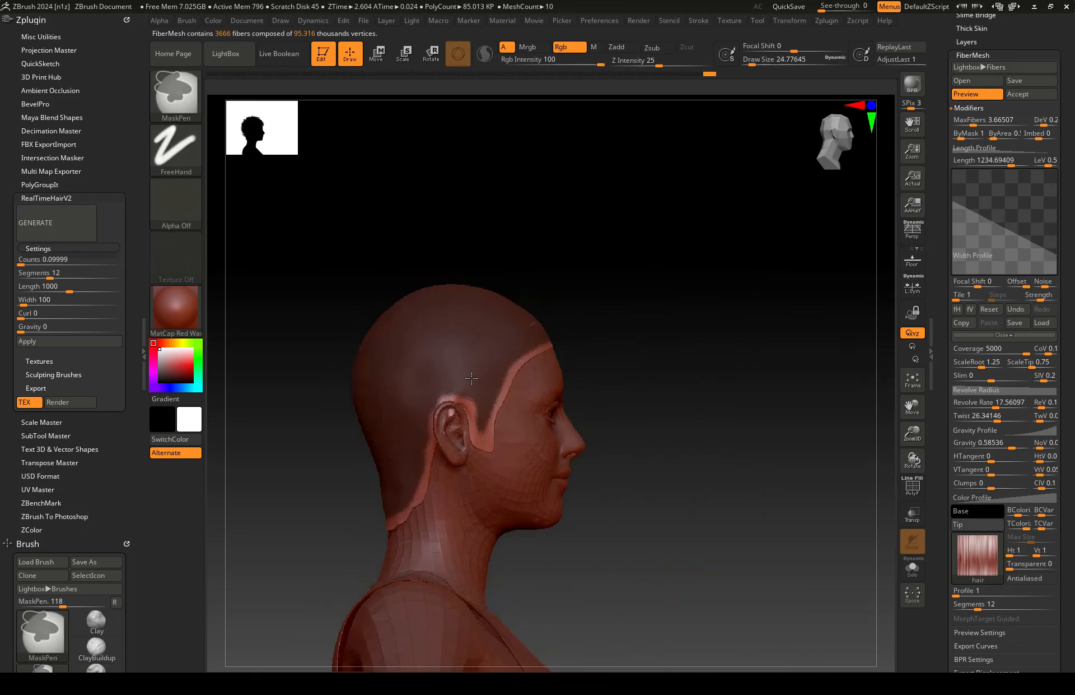
- Reshape the fiber Width Profile to start at about 0.66 at the root and taper gently to a wider tip
drag(1058, 255, 1057, 191)
mouse_move(954, 202)
mouse_down()
mouse_move(953, 263)
mouse_move(954, 205)
mouse_up()
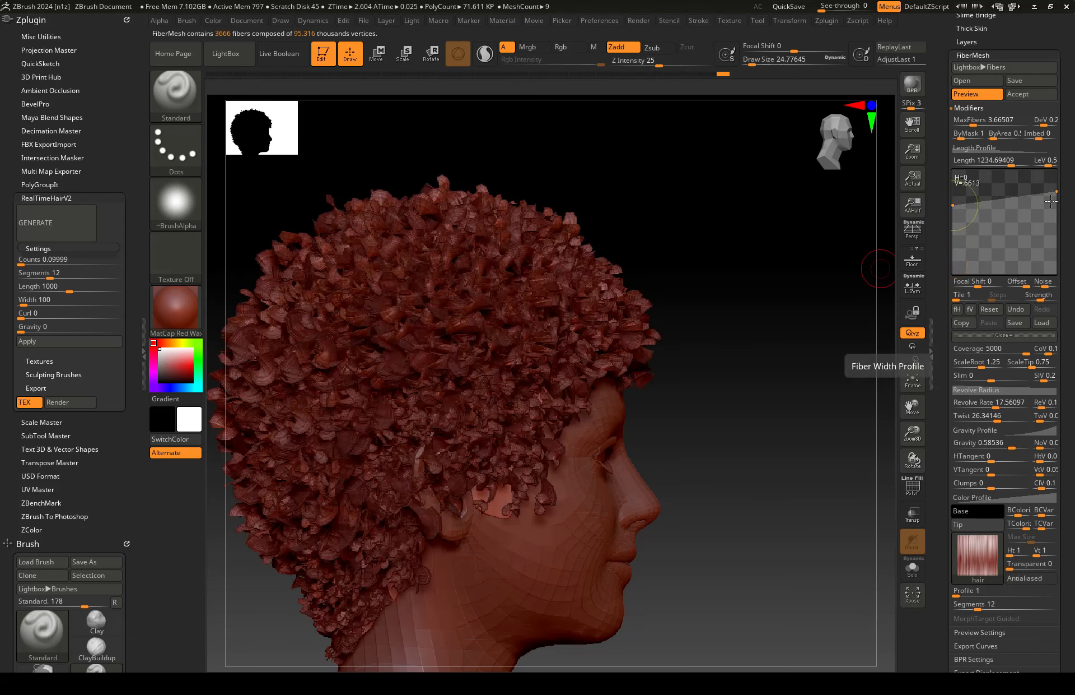
drag(1056, 191, 1055, 235)
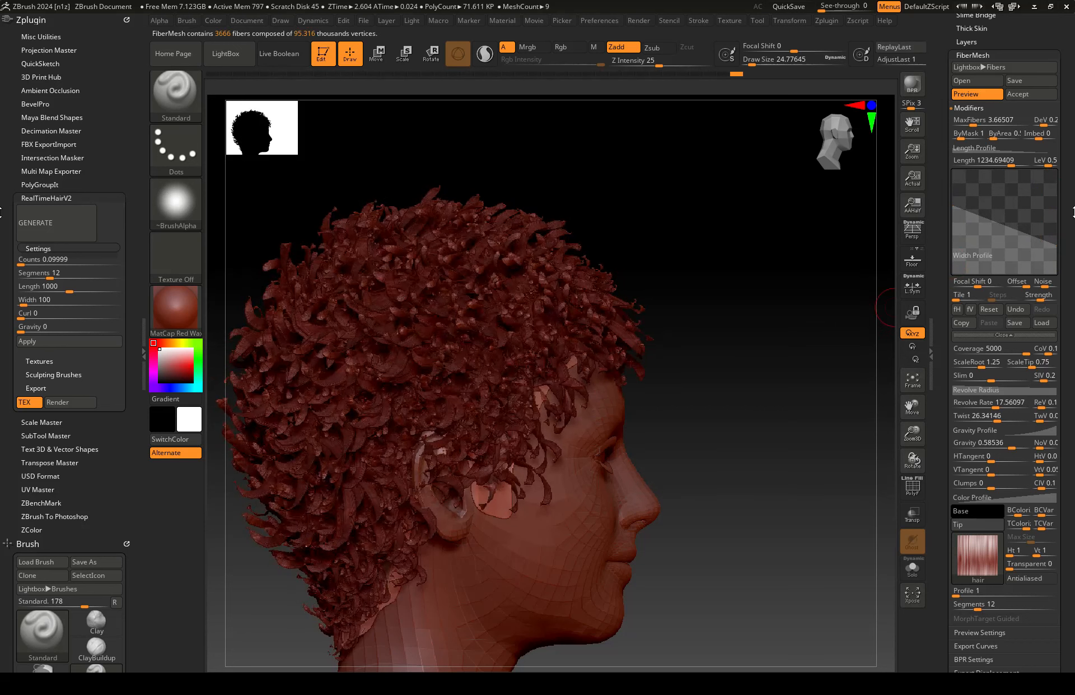
drag(1057, 245, 1055, 231)
drag(793, 335, 746, 343)
drag(685, 442, 612, 398)
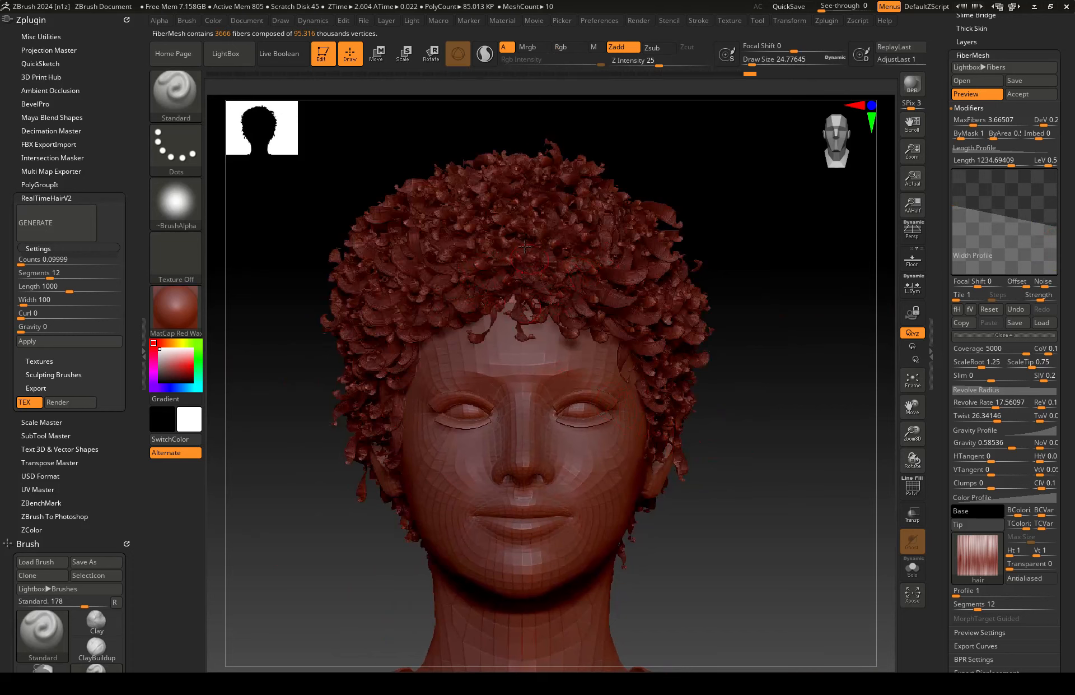
- Set the fibers' MaxFibers to 3.5
click(1000, 120)
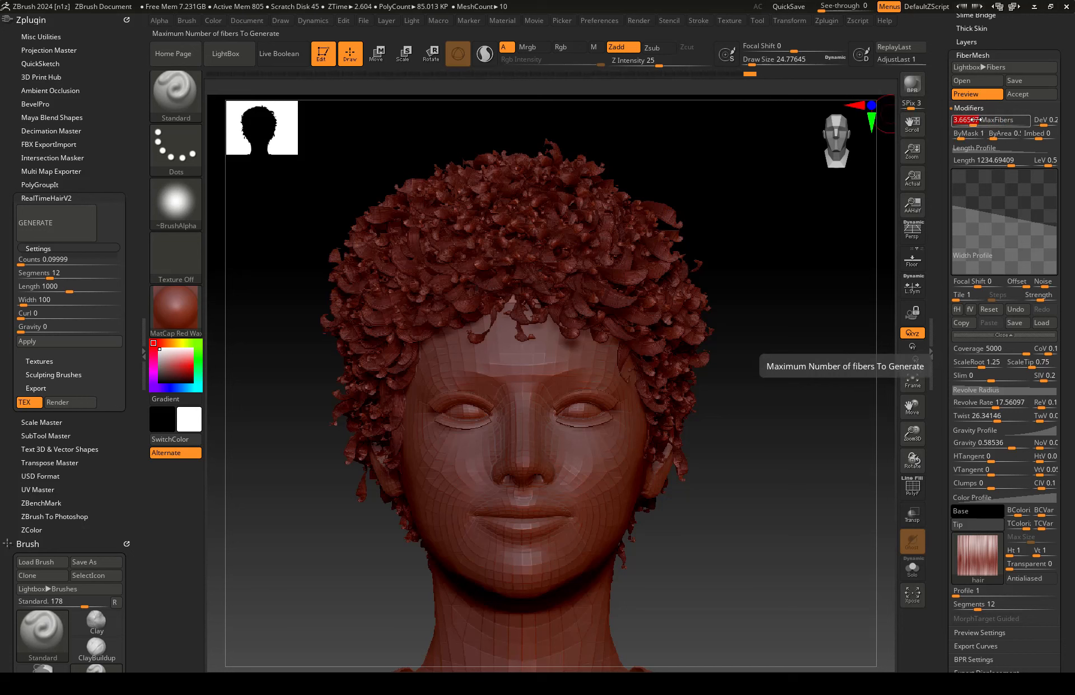
text(3.5)
key(Return)
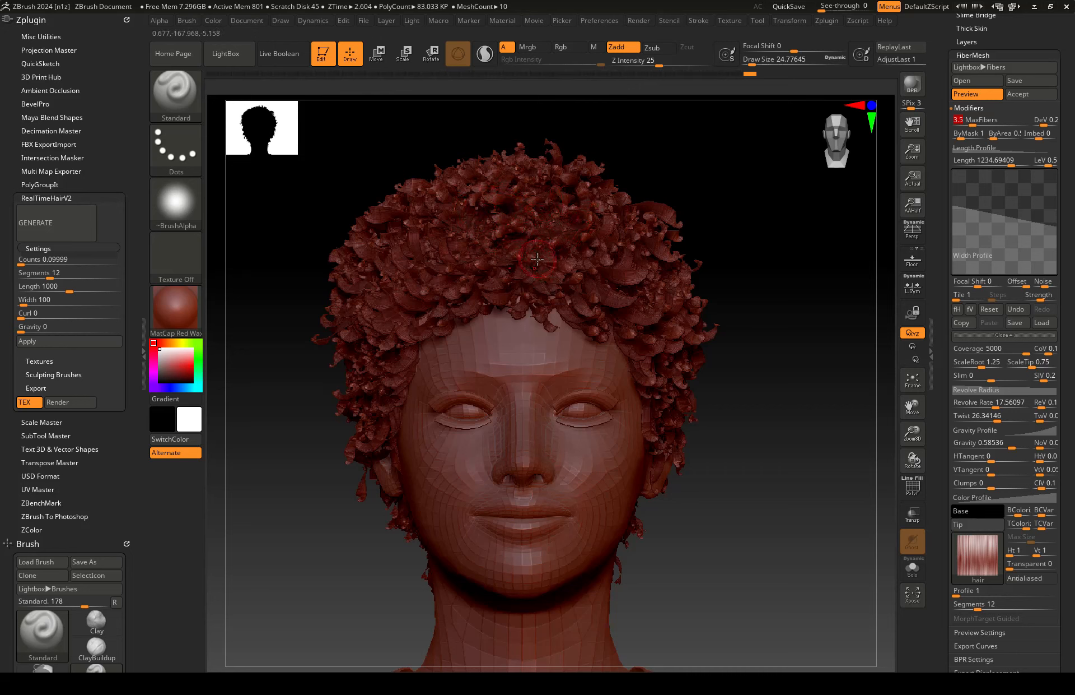
- Enlarge the brush Draw Size to about 113
key(space)
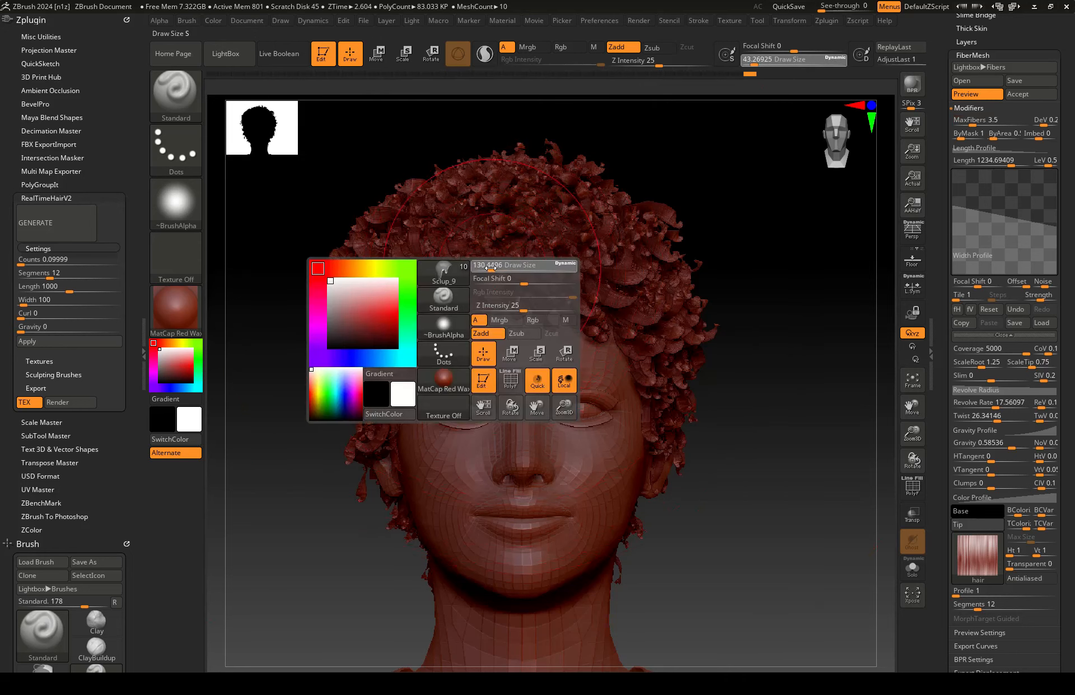
mouse_move(484, 256)
mouse_down()
mouse_move(516, 229)
mouse_move(472, 255)
mouse_up()
key(space)
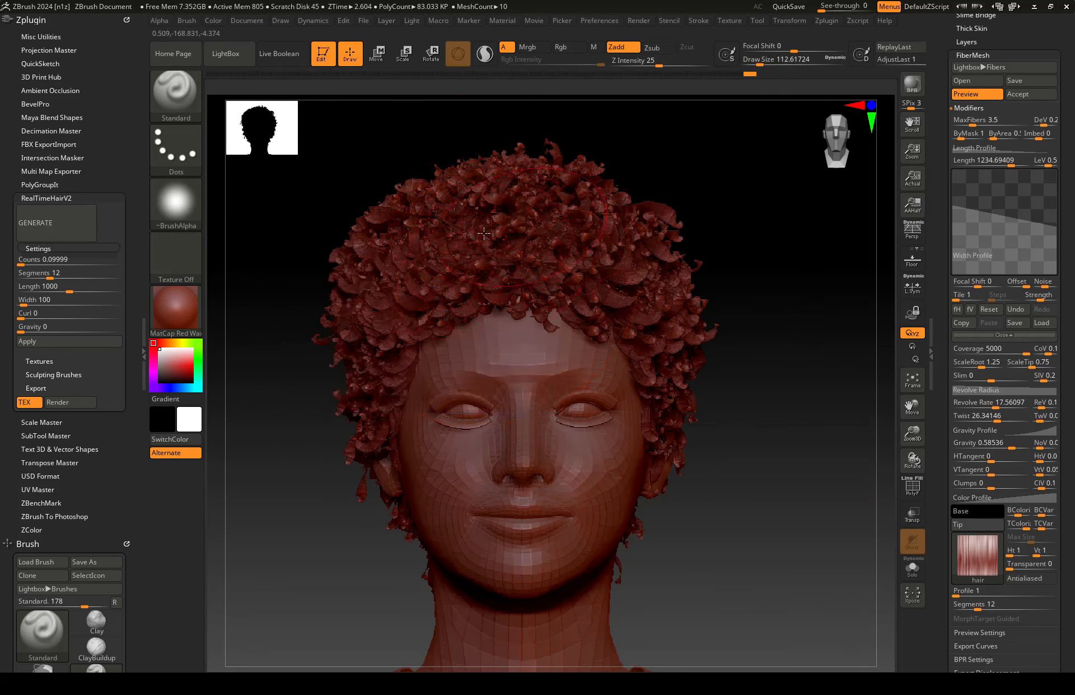
- Apply the RealTimeHairV2 settings to turn the previewed fibers into a hair subtool
click(29, 341)
click(839, 118)
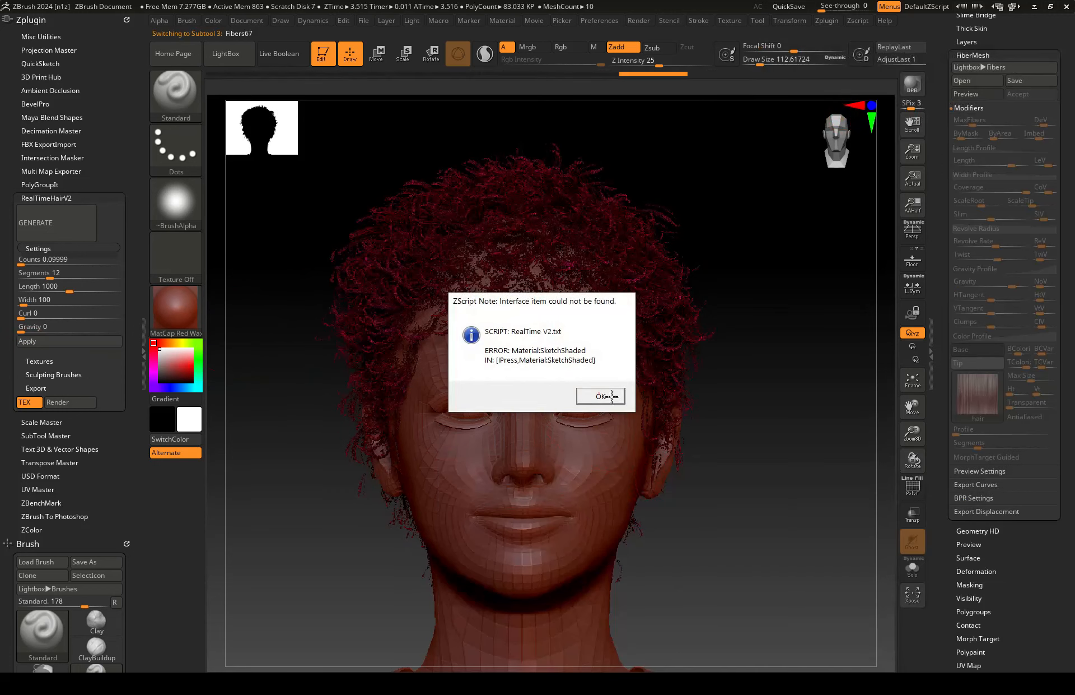
click(601, 395)
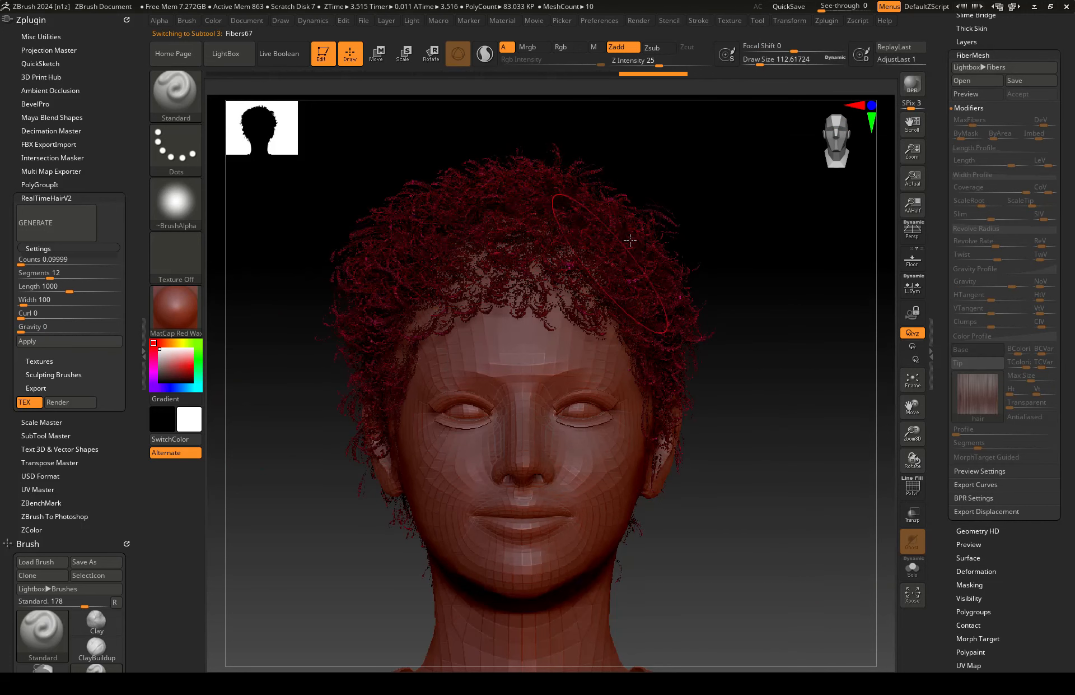
- Try the StraightHair texture from RealTimeHairV2 on the fibers and render a preview
click(38, 360)
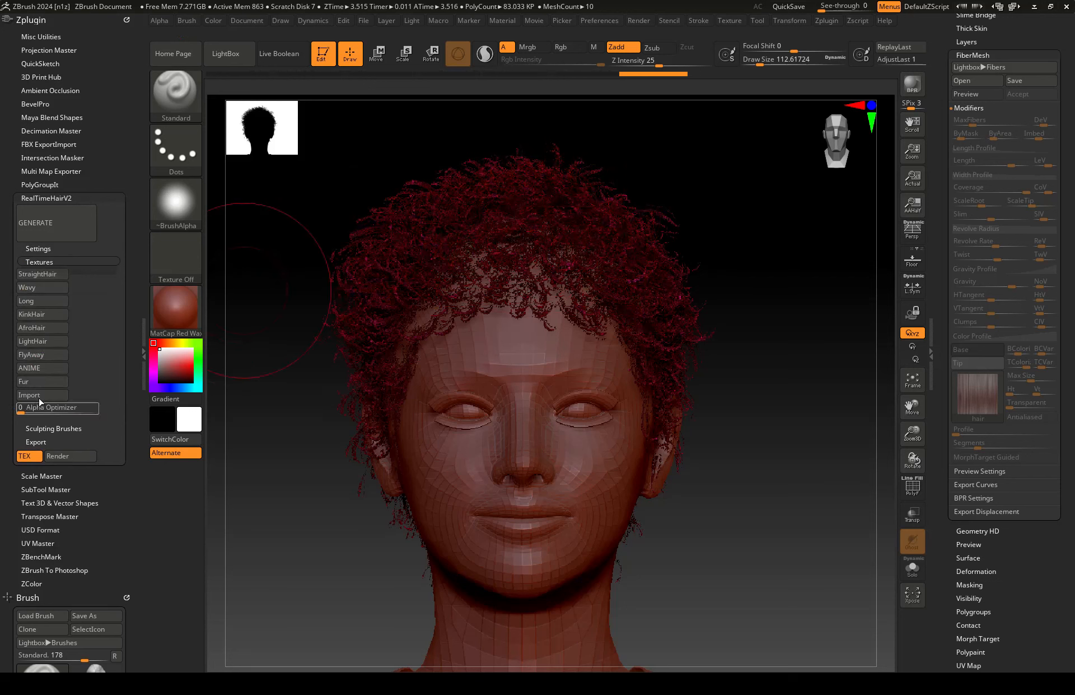
click(32, 275)
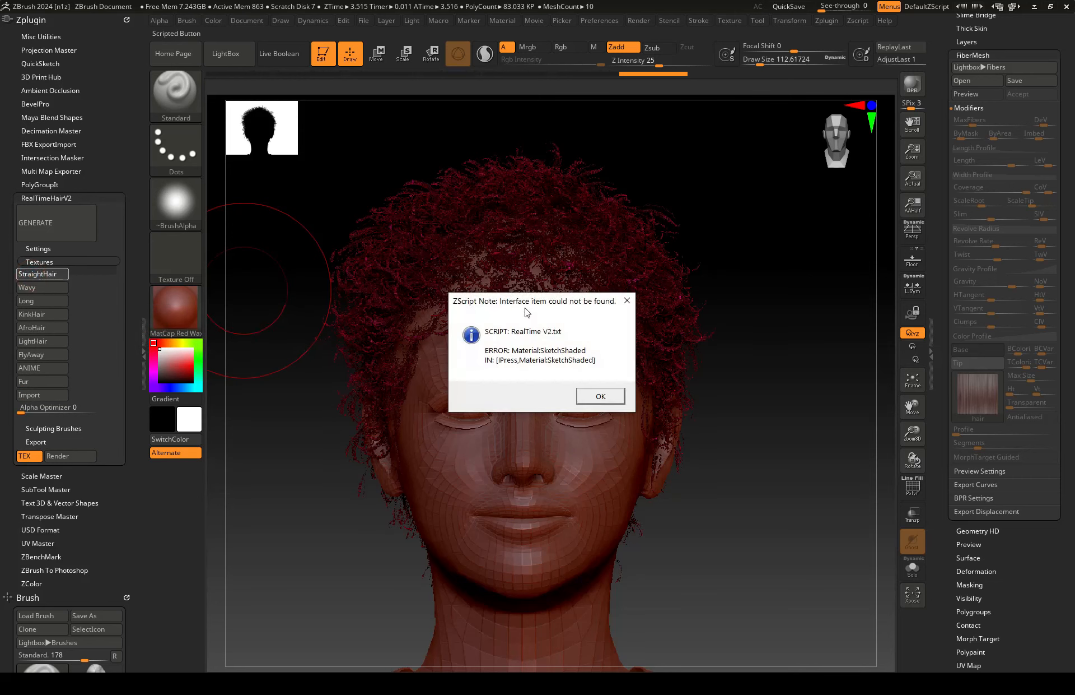
drag(525, 309, 592, 297)
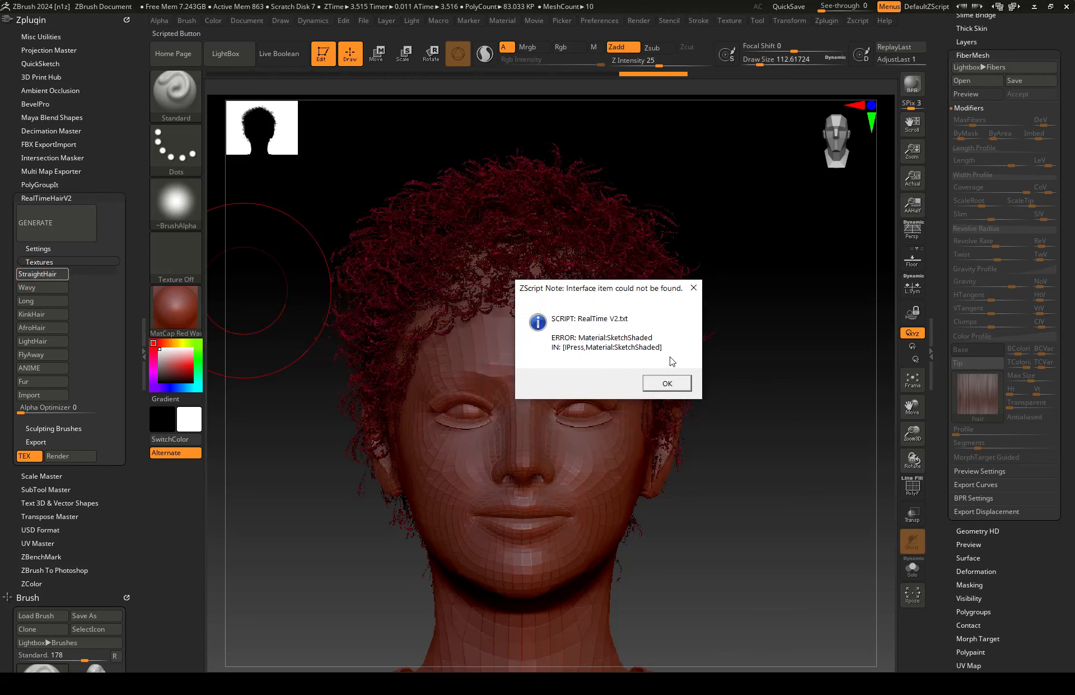
click(676, 384)
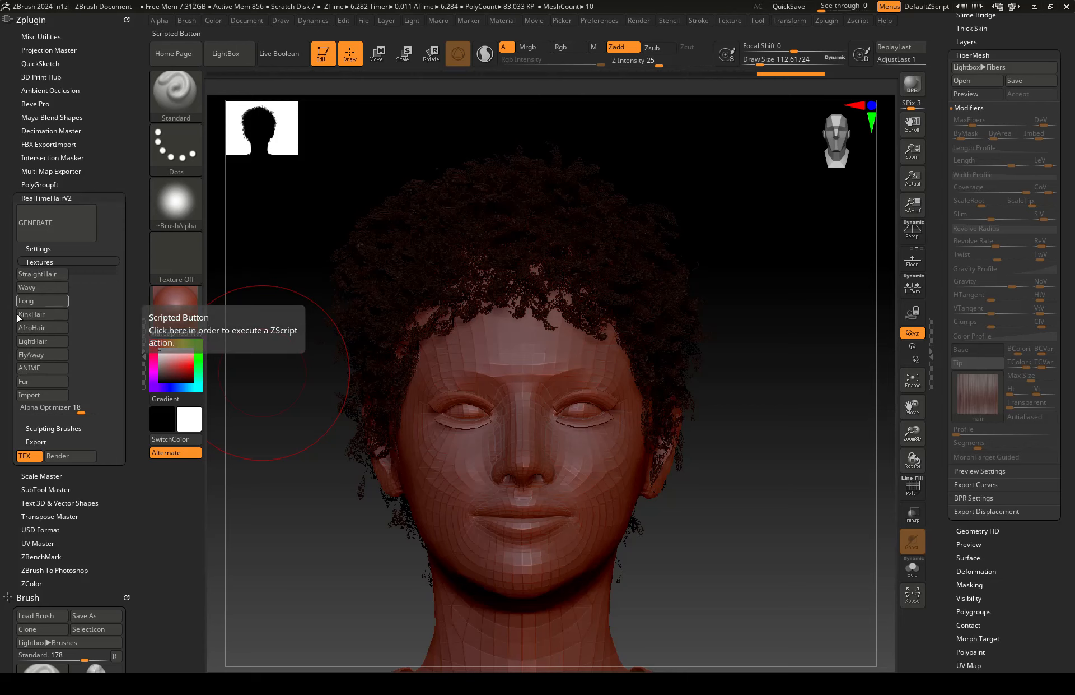
click(912, 84)
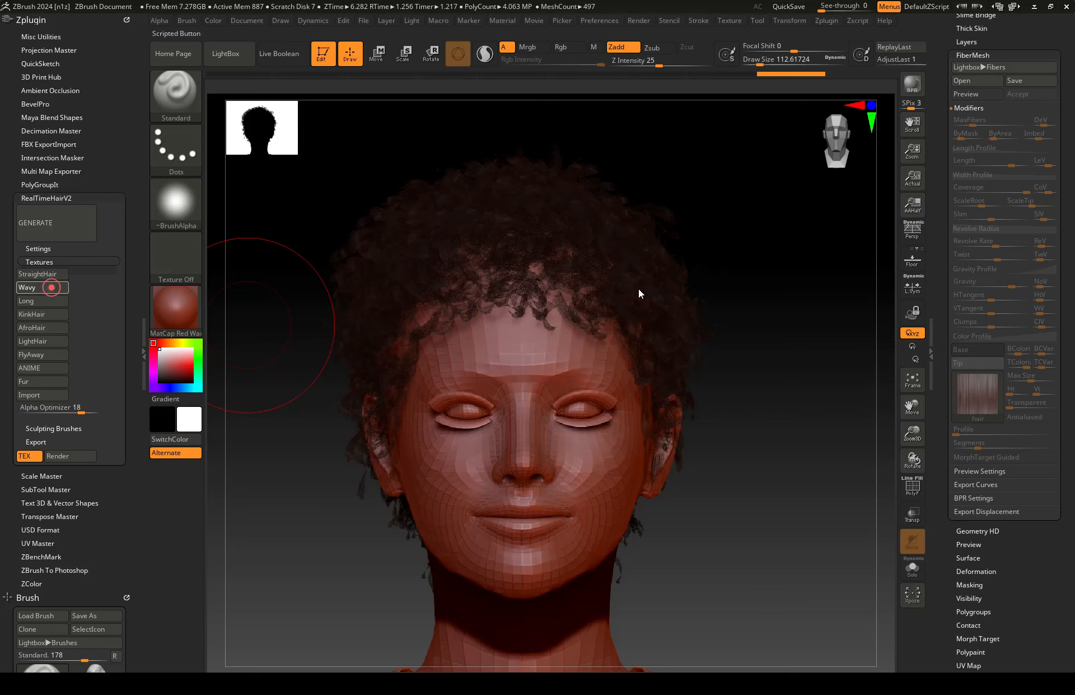
- Try the Wavy texture on the fibers, checking it in the Texture Map settings and in a render
click(603, 398)
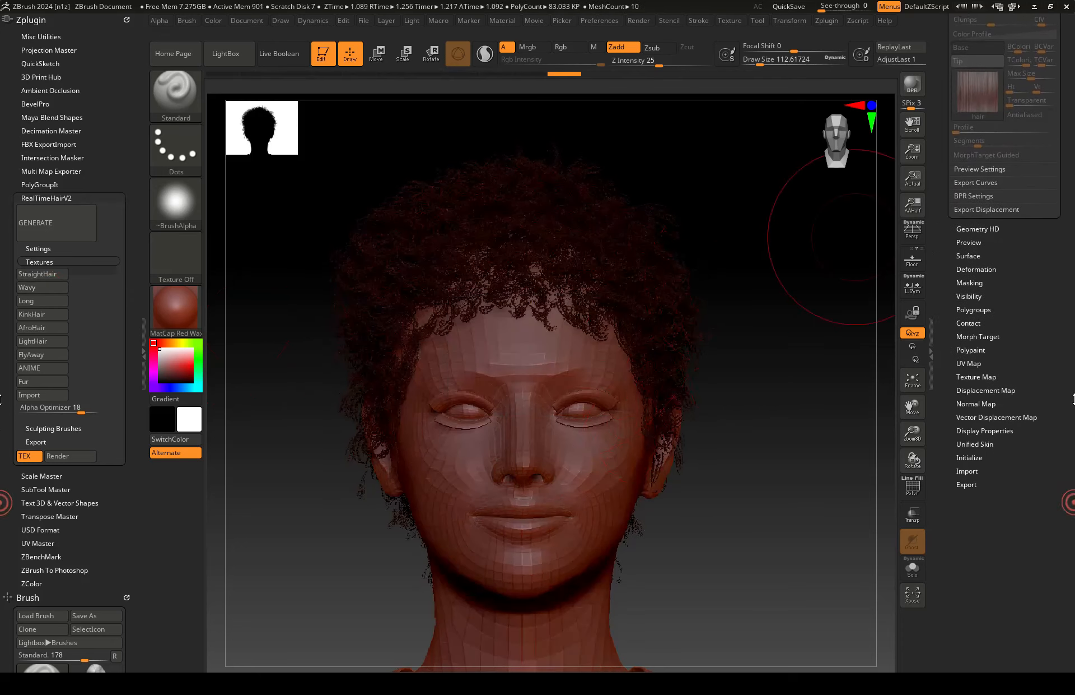
drag(1073, 399, 1073, 396)
click(974, 374)
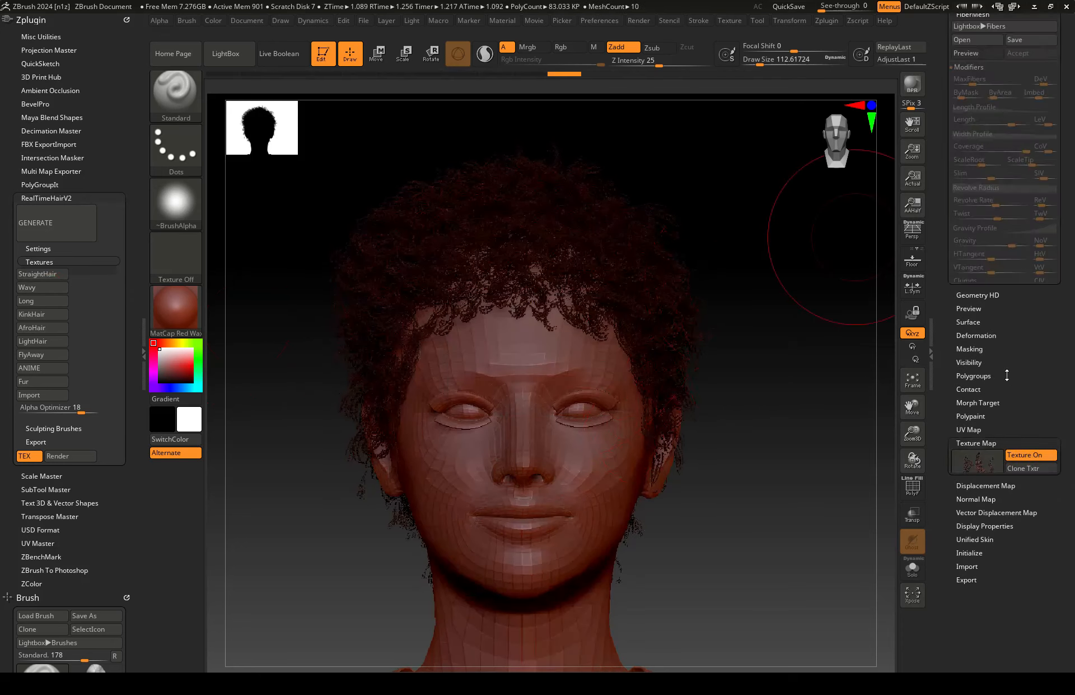
drag(1074, 190, 1073, 378)
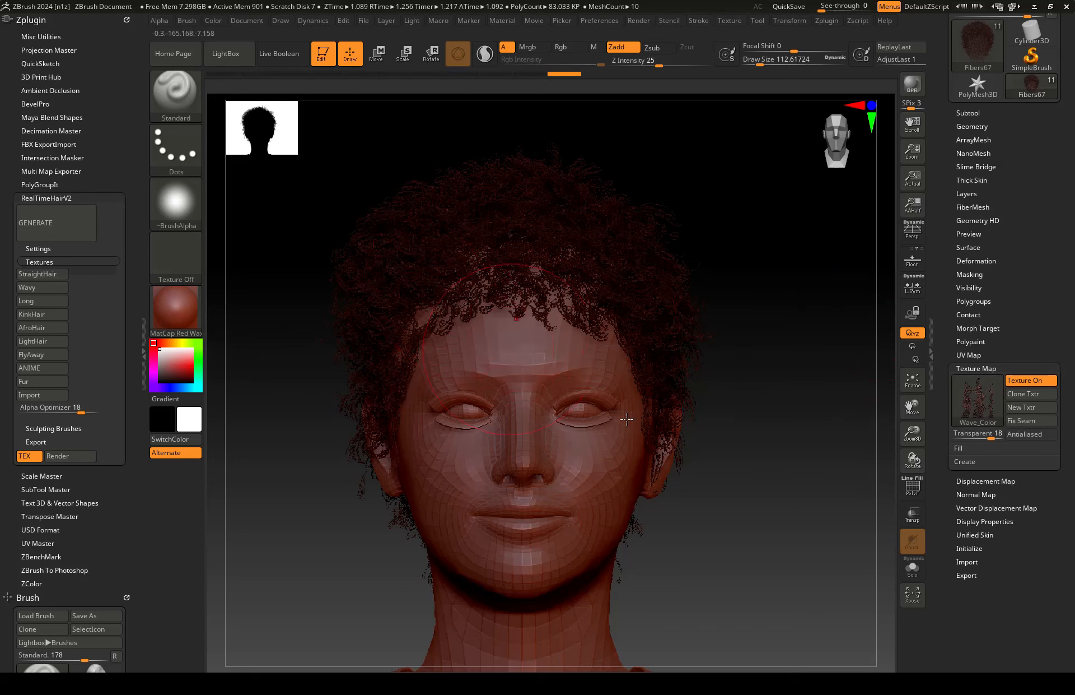
click(913, 86)
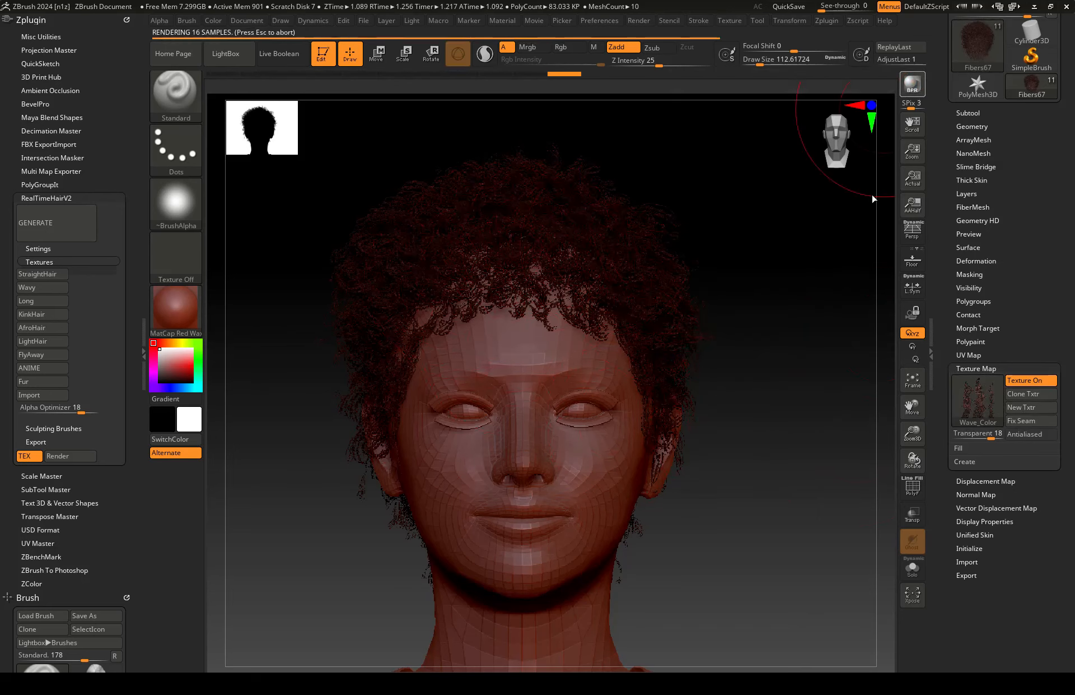
- Try the Long and KinkHair textures on the fibers and render a preview
click(30, 300)
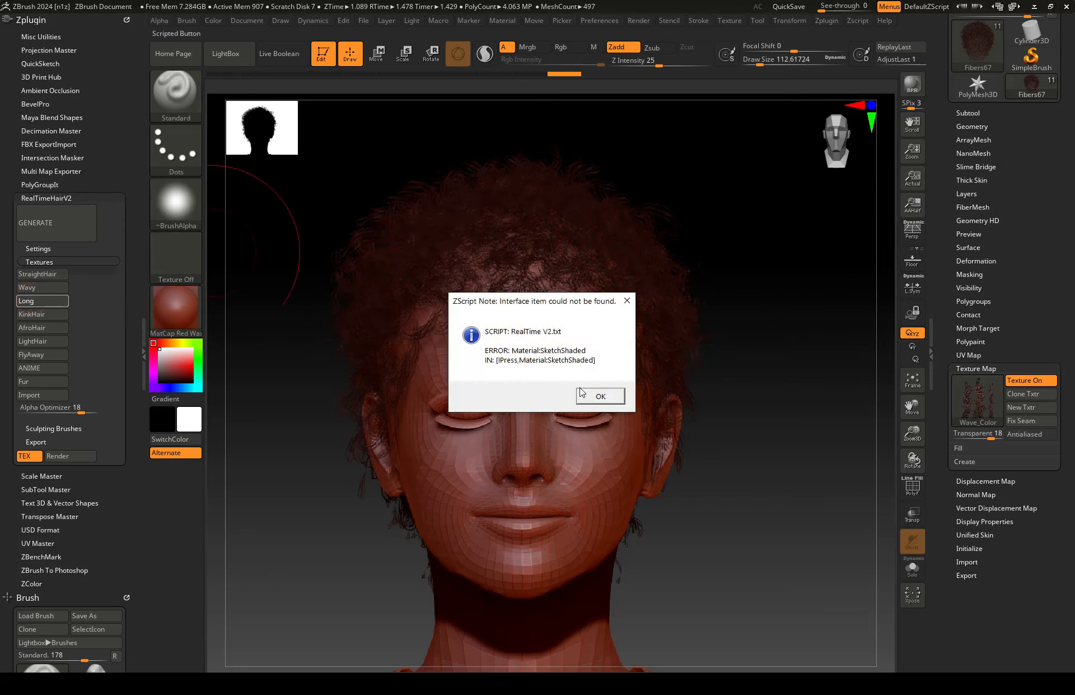
click(583, 395)
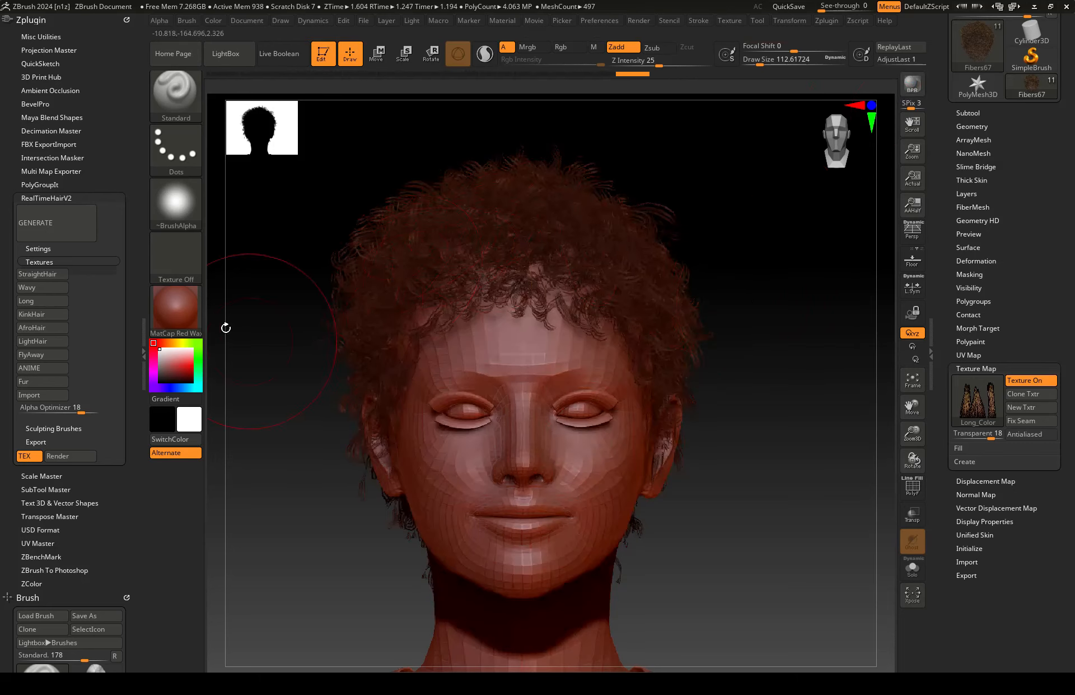
click(31, 314)
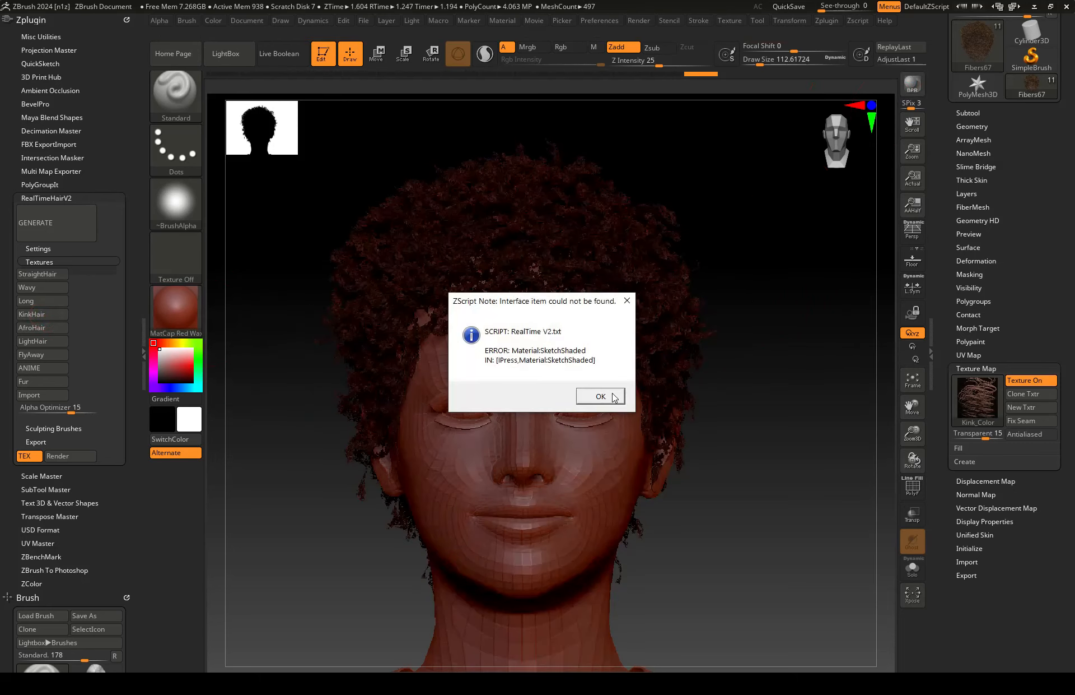
click(614, 395)
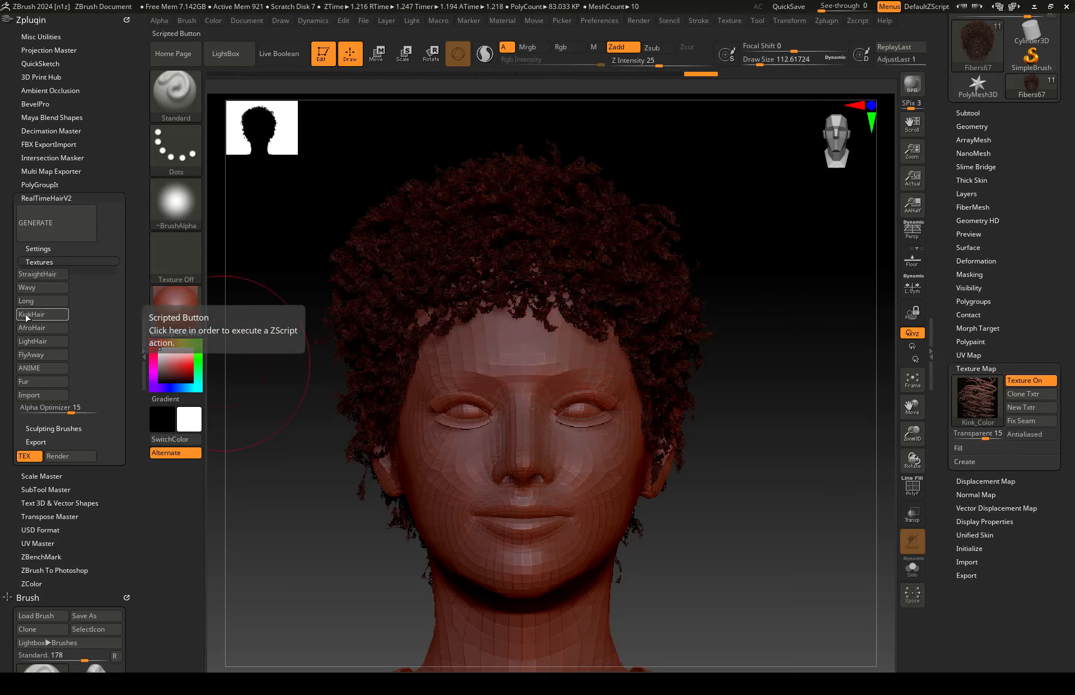
click(911, 86)
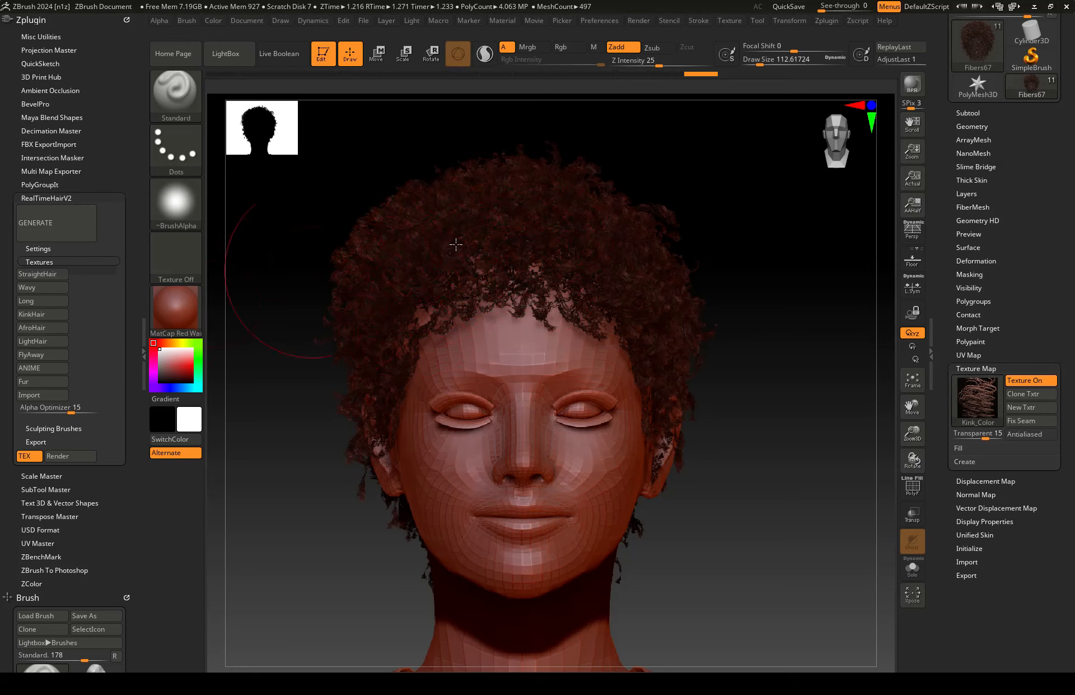
- Apply the AfroHair texture to the fibers and render a preview
click(33, 329)
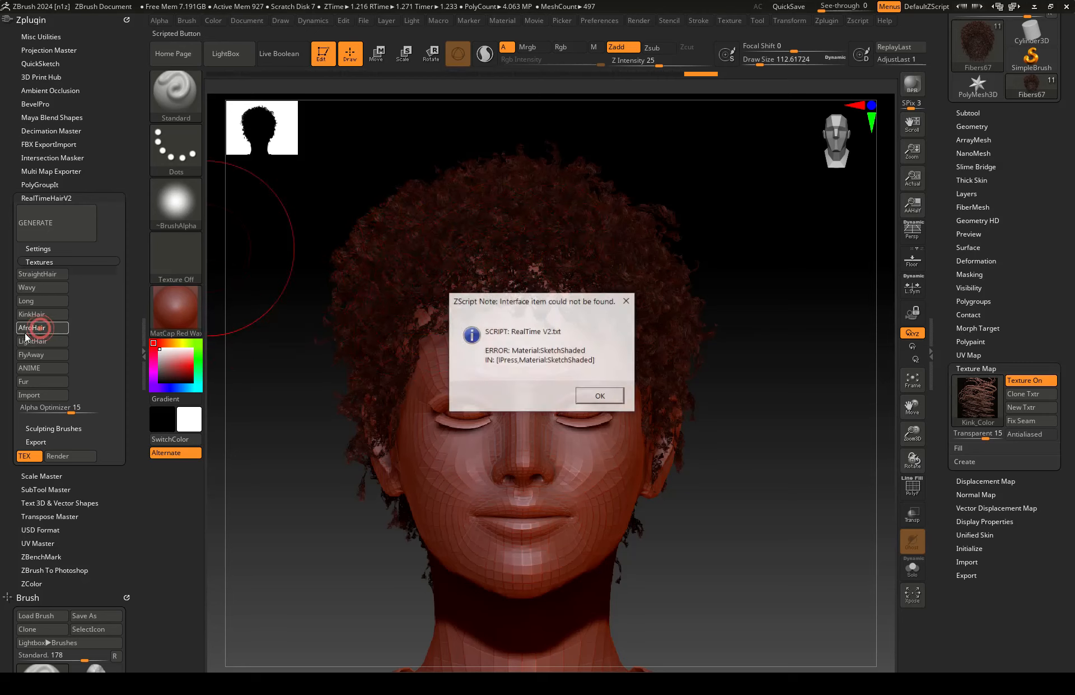
click(601, 396)
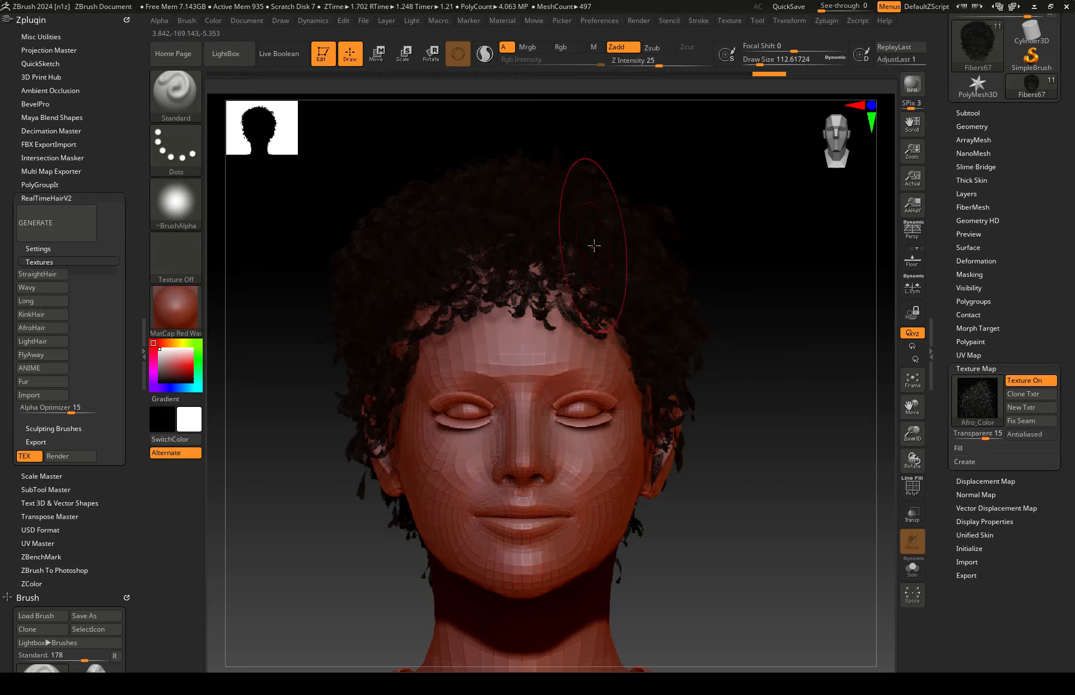
- Send the textured fiber hair to Character Creator 4 with GoZ and switch to that program
scroll(1031, 168, up, 3)
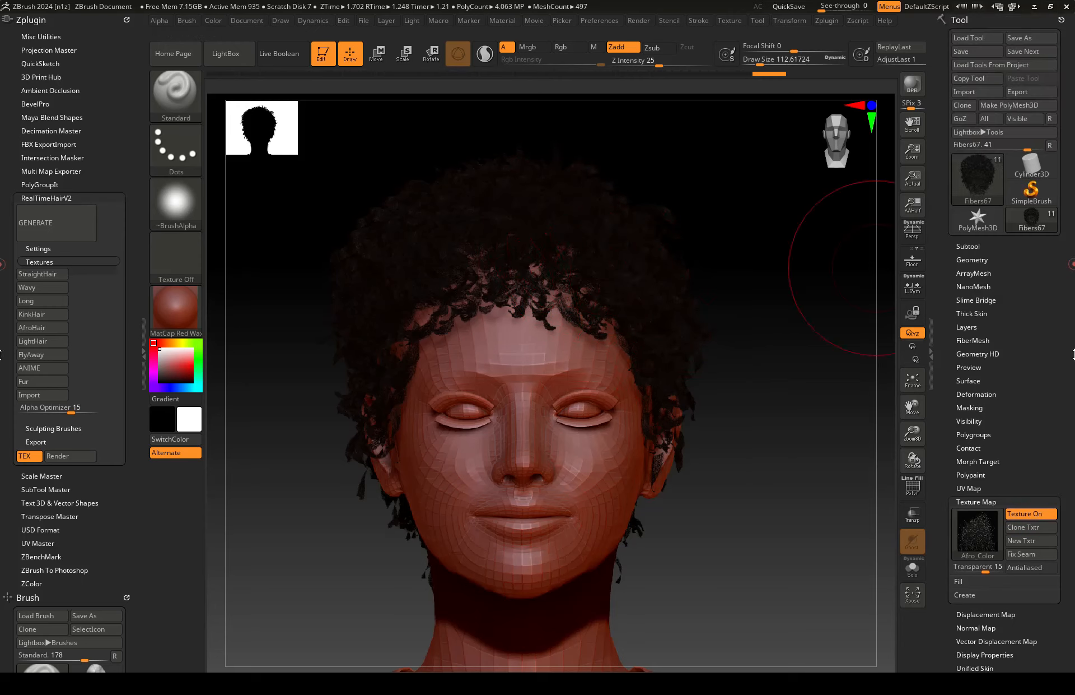
click(960, 118)
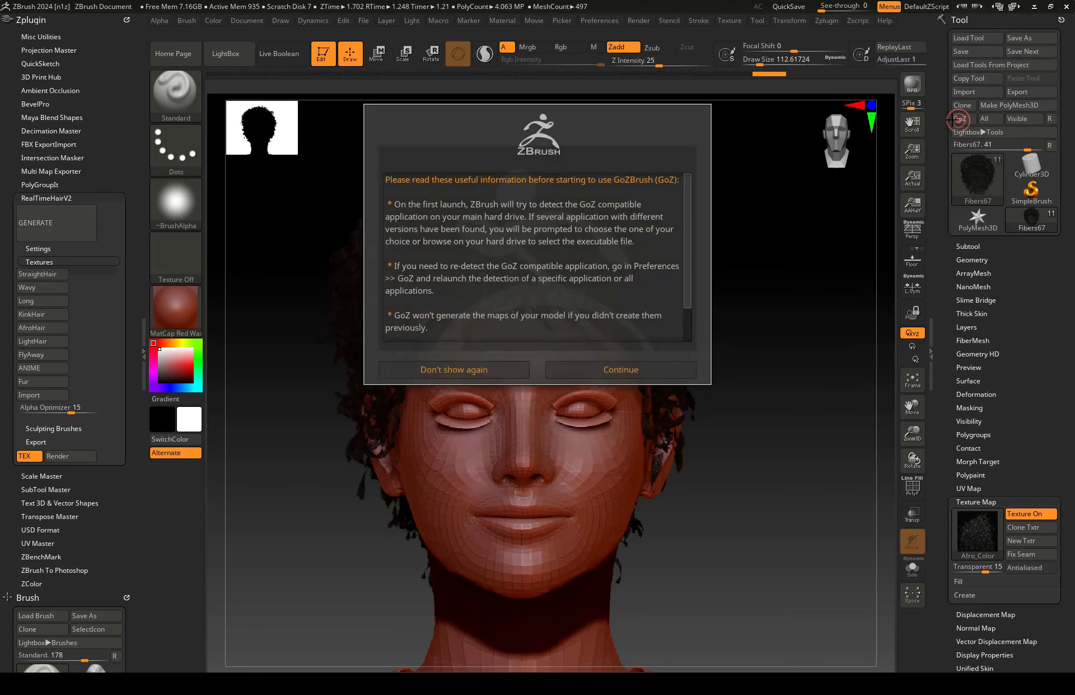
click(620, 434)
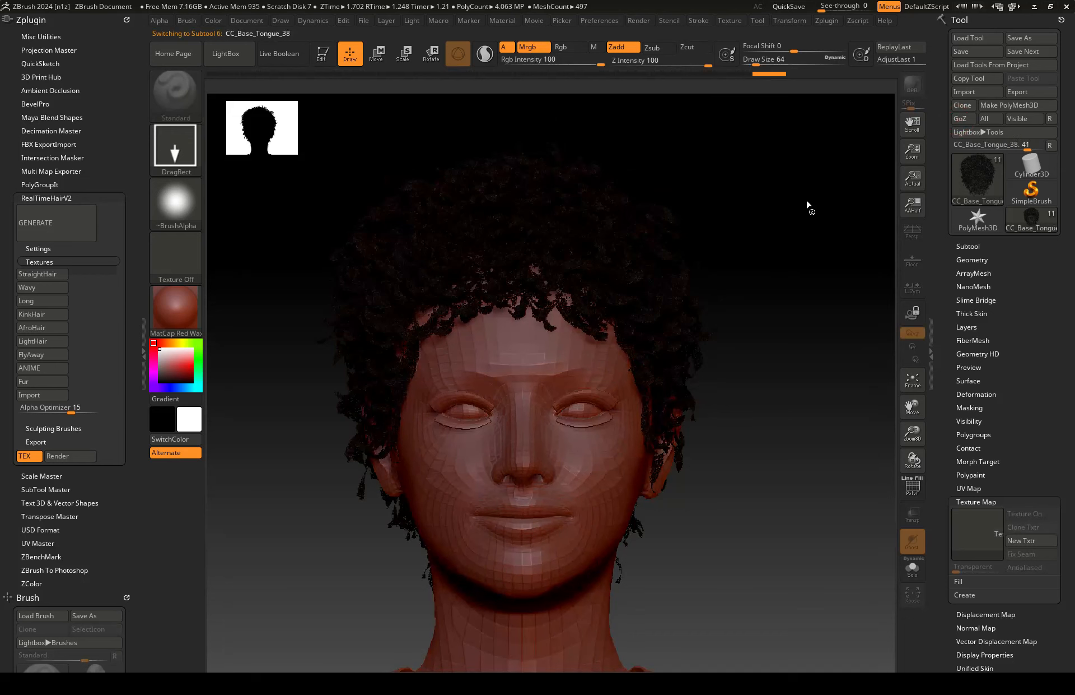
click(1033, 8)
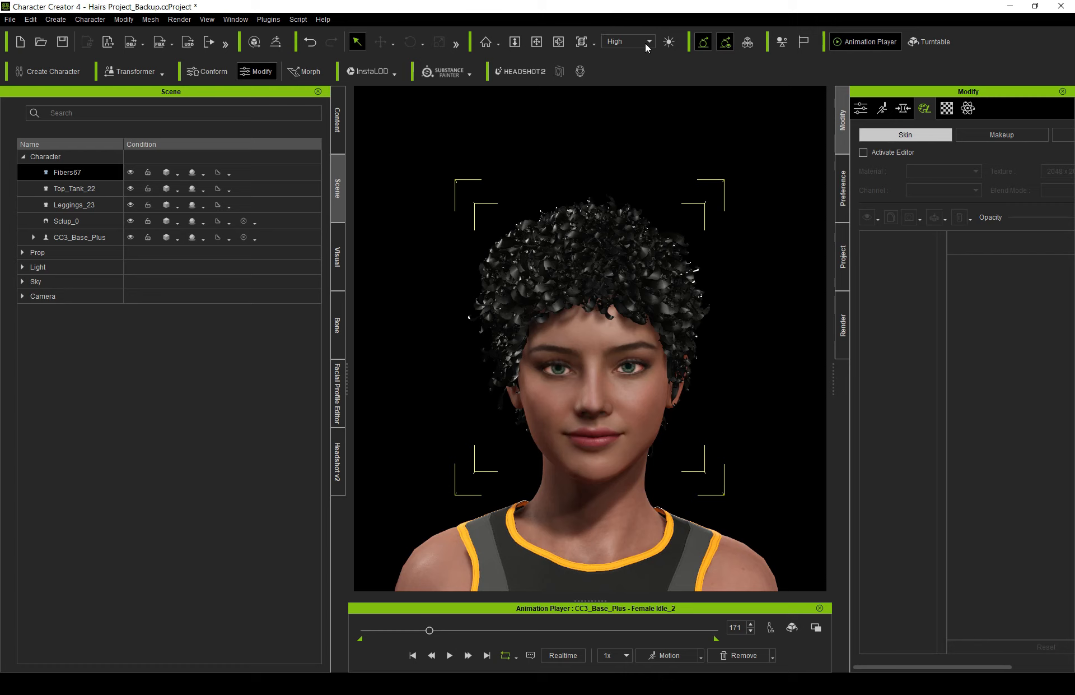
- Display the material settings of Fibers67 and inspect the imported hair on the character from the back and front
click(946, 109)
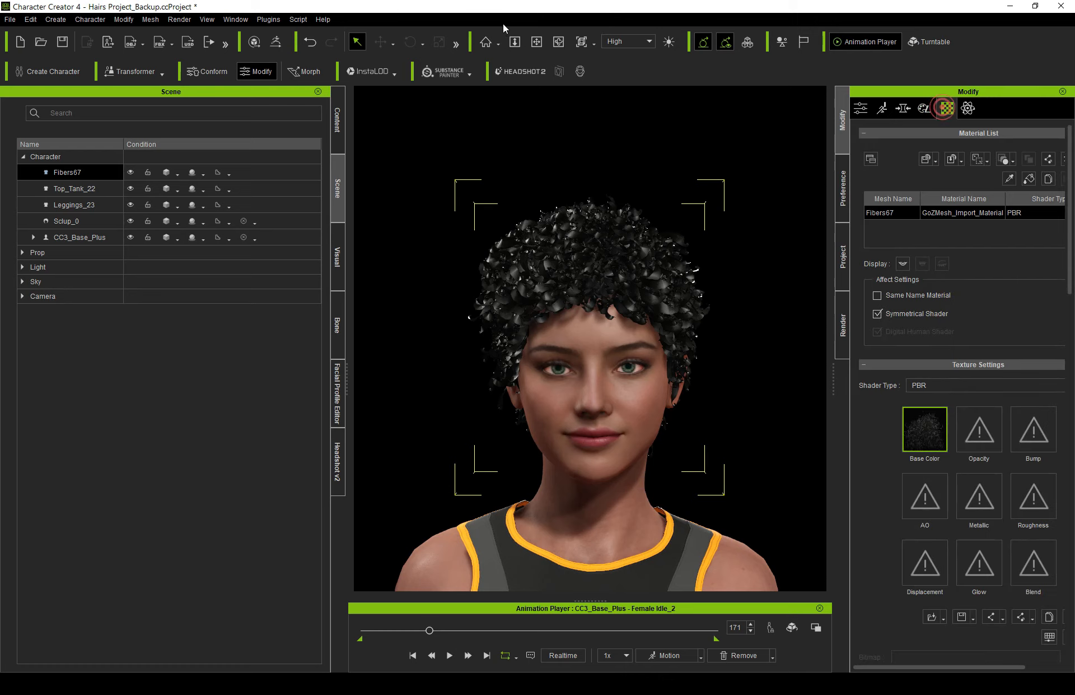
click(537, 43)
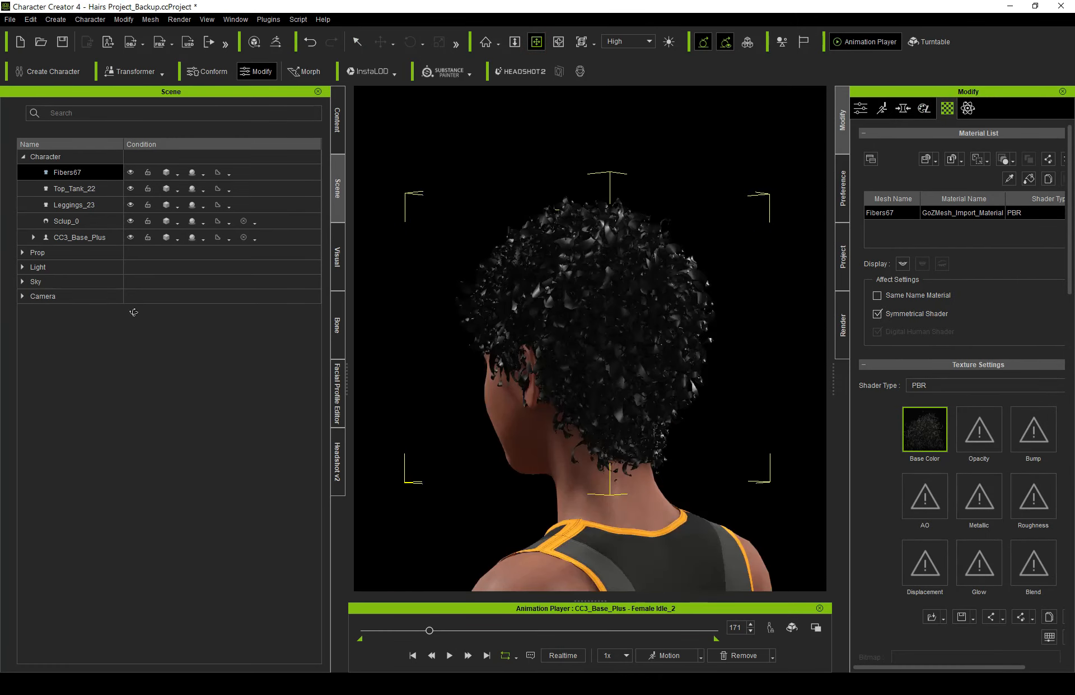
right_drag(134, 312, 495, 395)
right_drag(544, 320, 605, 425)
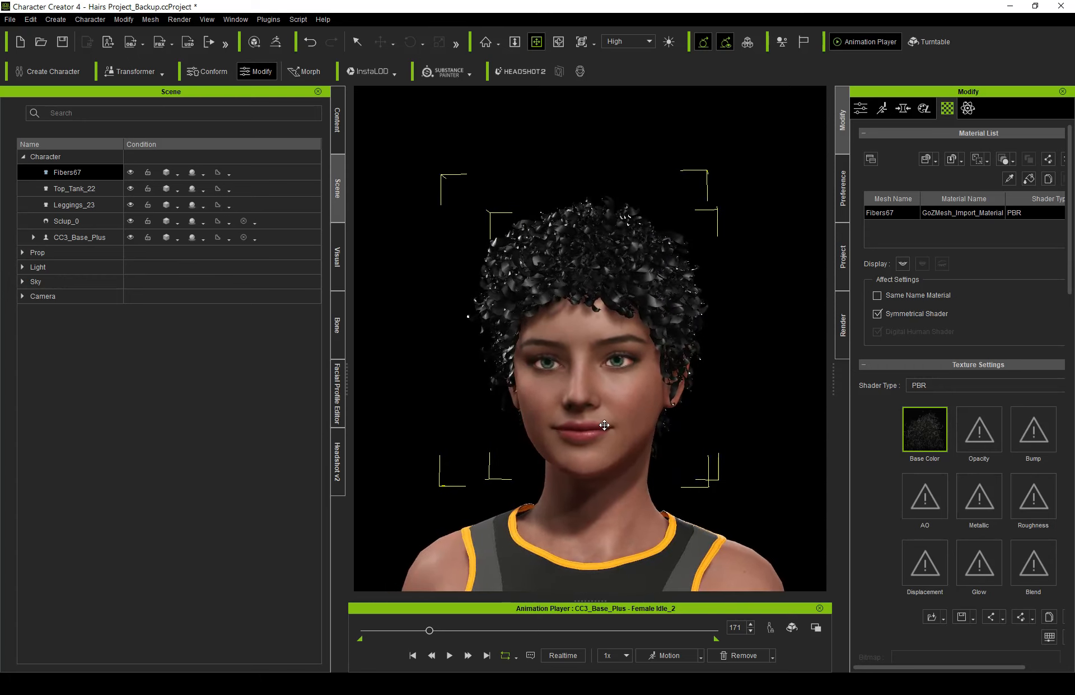
scroll(605, 424, up, 4)
drag(608, 406, 583, 413)
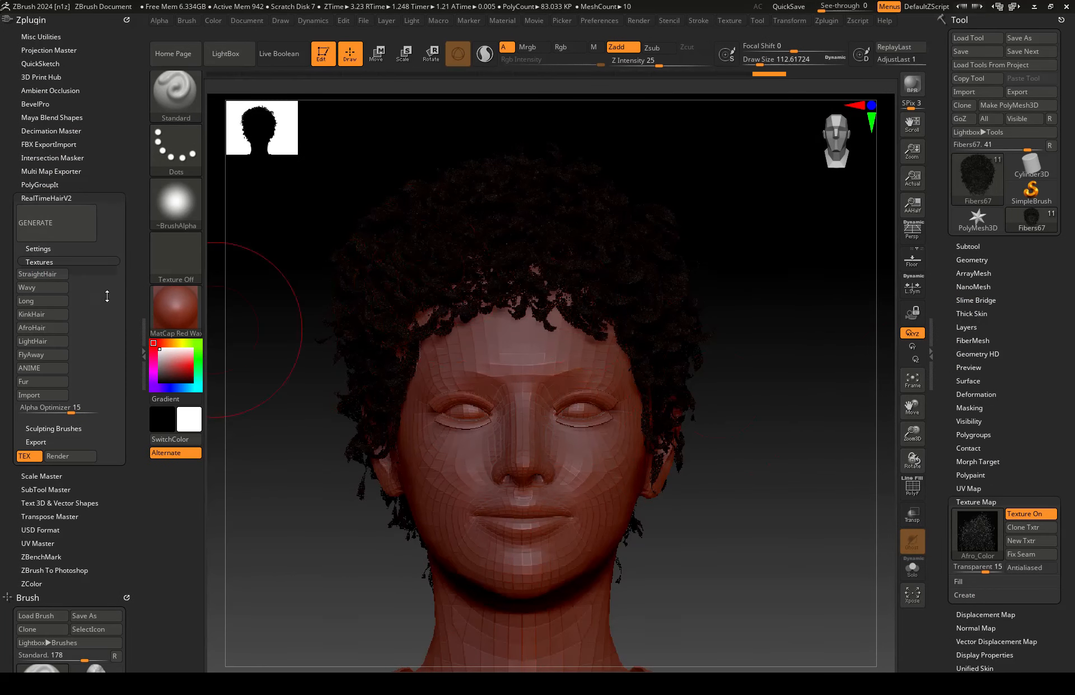
- Start exporting the hair's color texture and create a folder named Afo on the Desktop for it
click(29, 441)
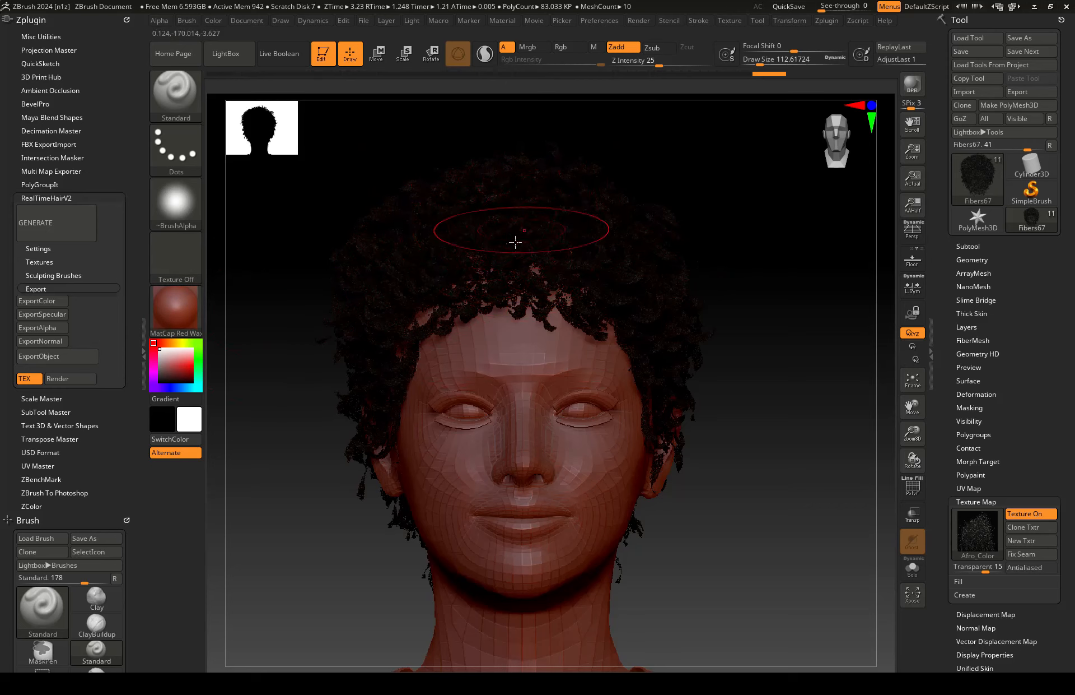
click(55, 303)
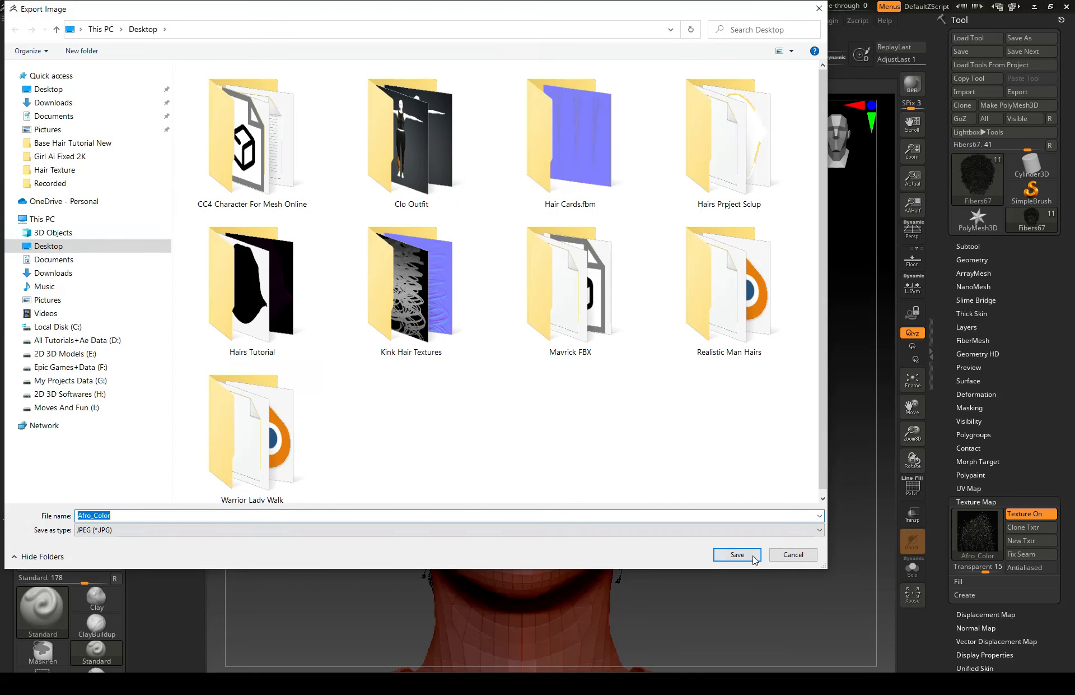
right_click(497, 407)
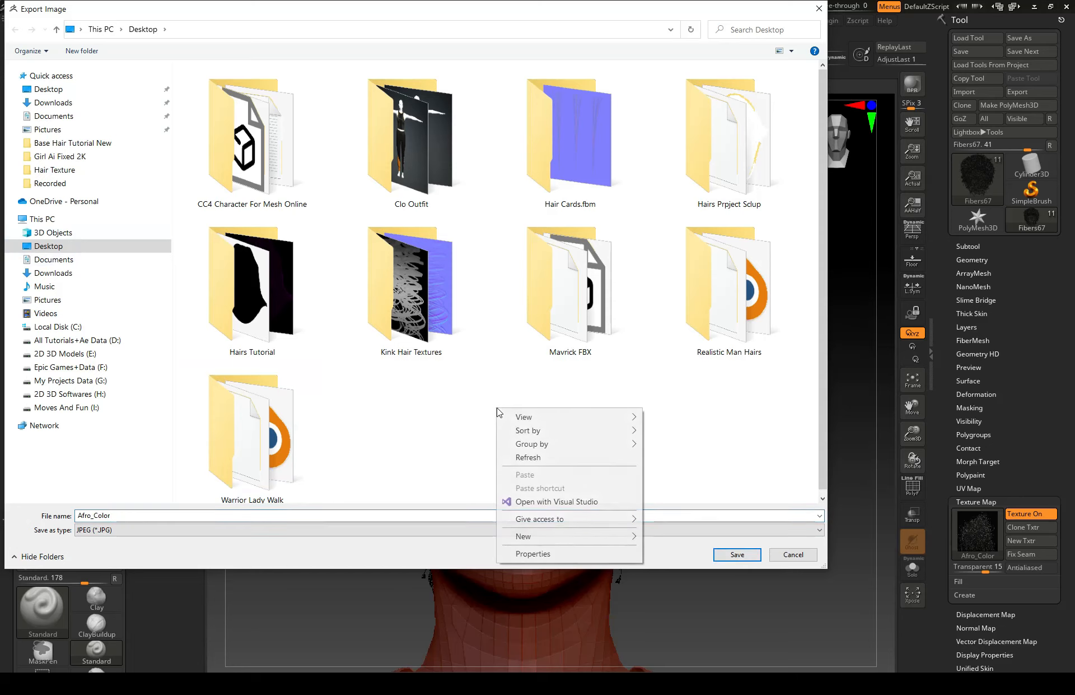
mouse_move(586, 542)
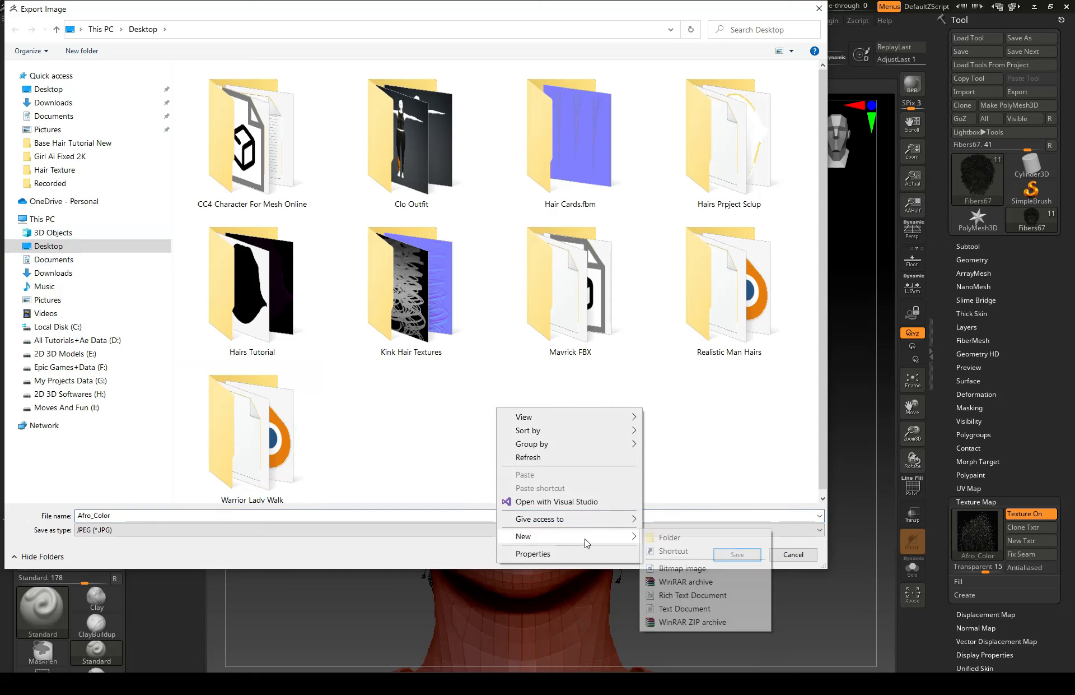
click(677, 541)
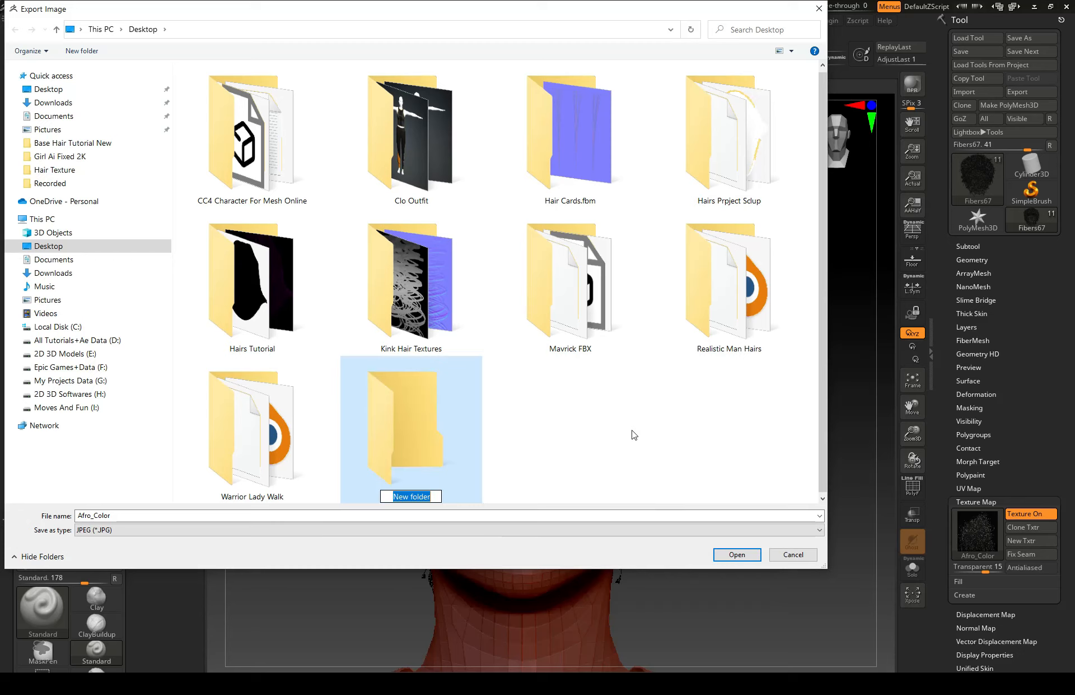
text(Afo)
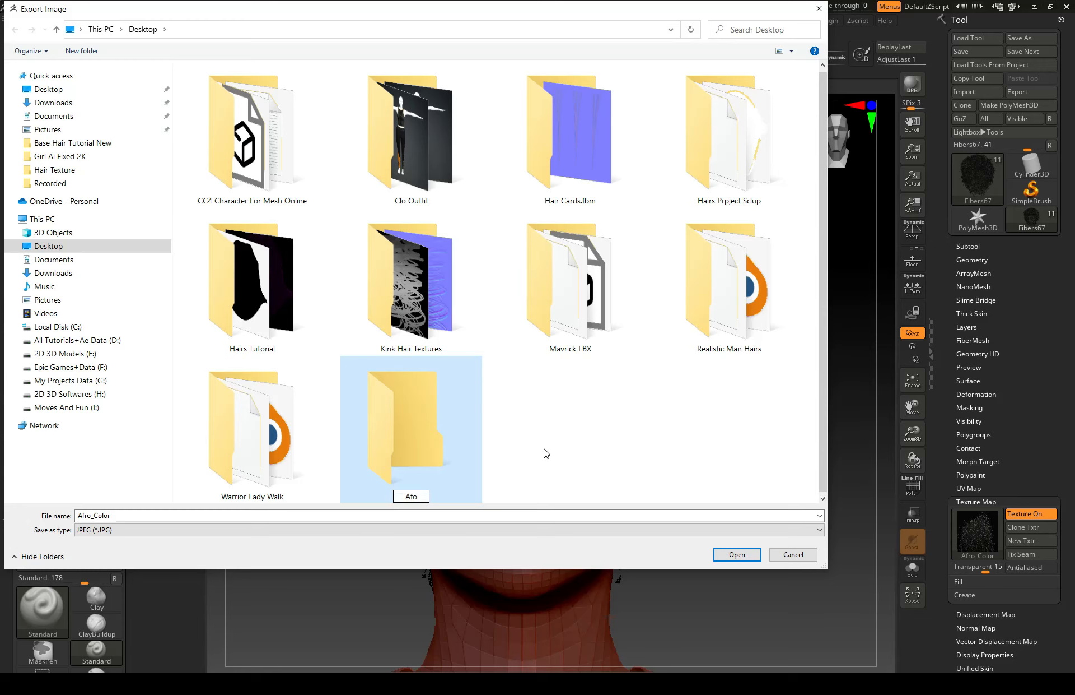
- Save the color texture as the JPEG file Afro_Color in the Afo folder, keeping the default export image settings
click(631, 431)
double_click(422, 411)
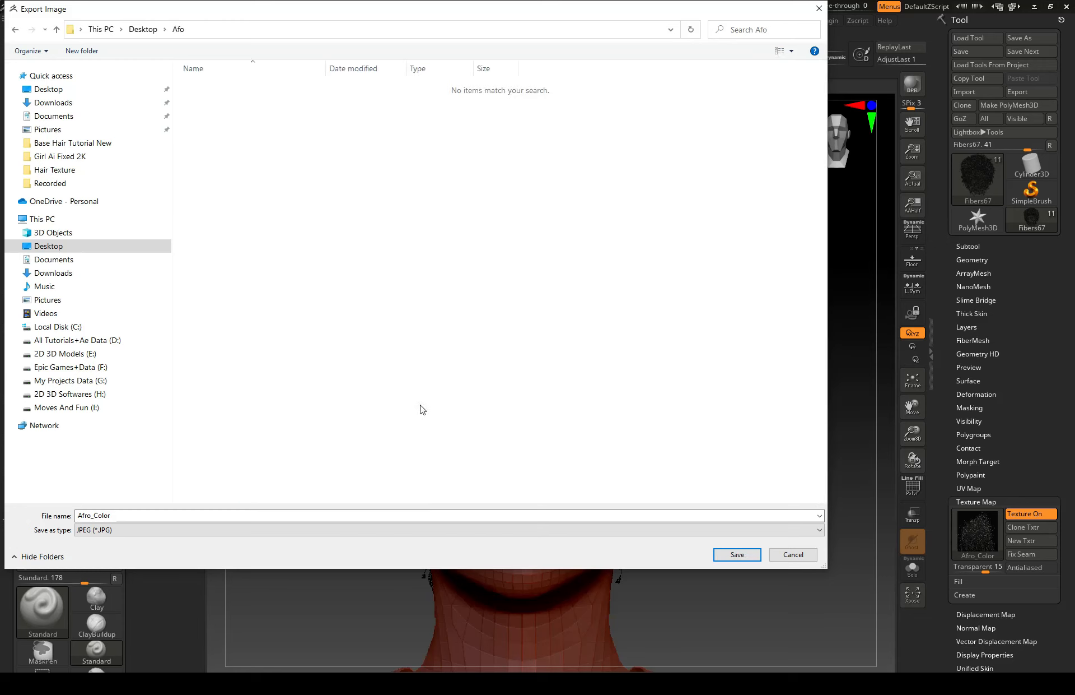
click(423, 405)
click(734, 554)
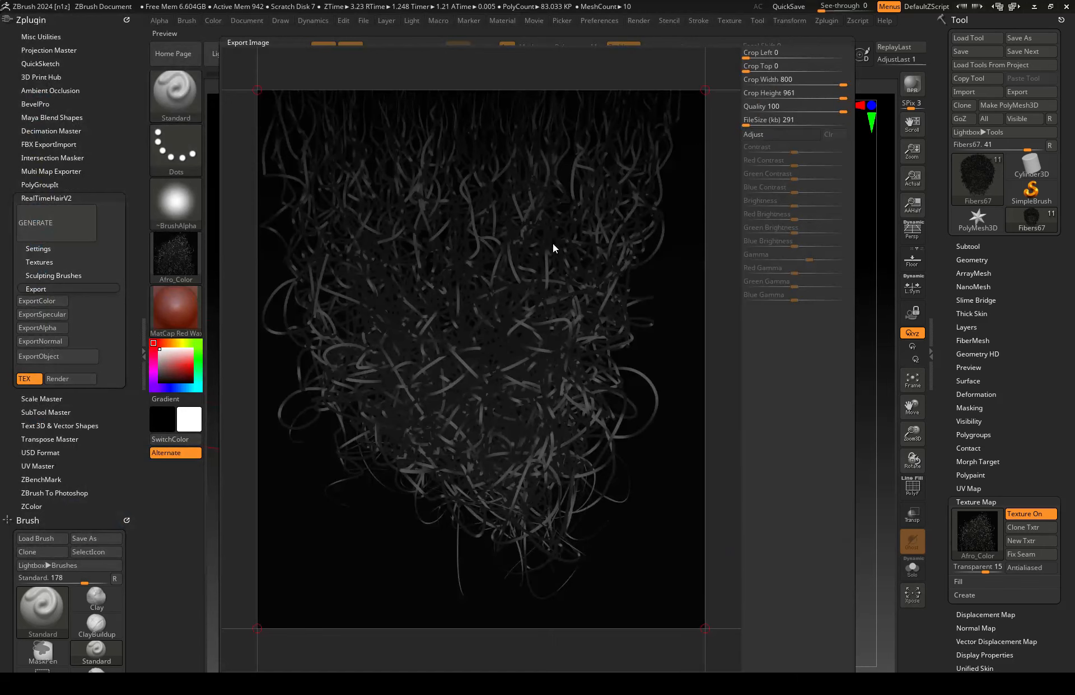
click(324, 44)
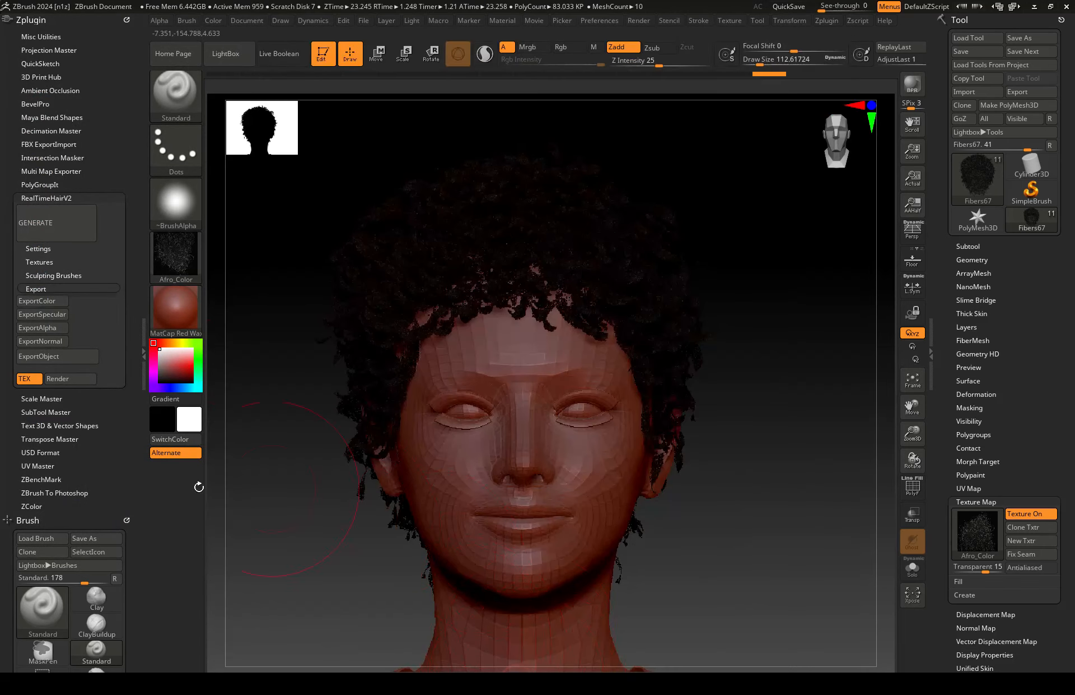
- Export the specular and alpha textures to the Afo folder as the JPEG files Afro_Spec and Afro_Alpha
click(44, 313)
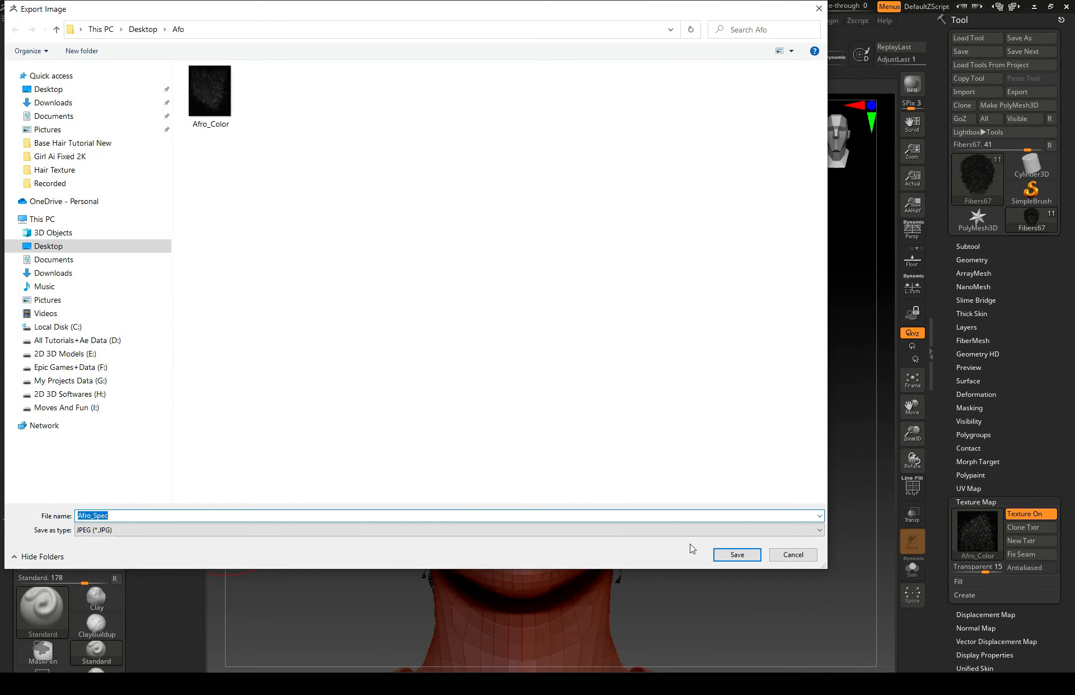
click(737, 554)
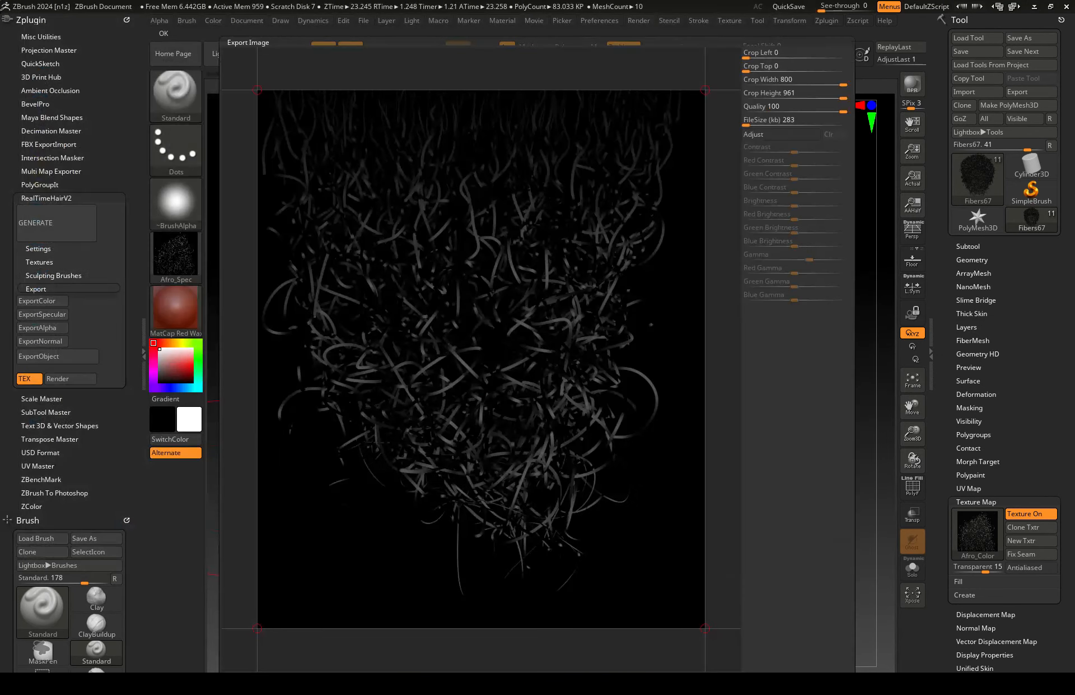
click(324, 44)
click(32, 328)
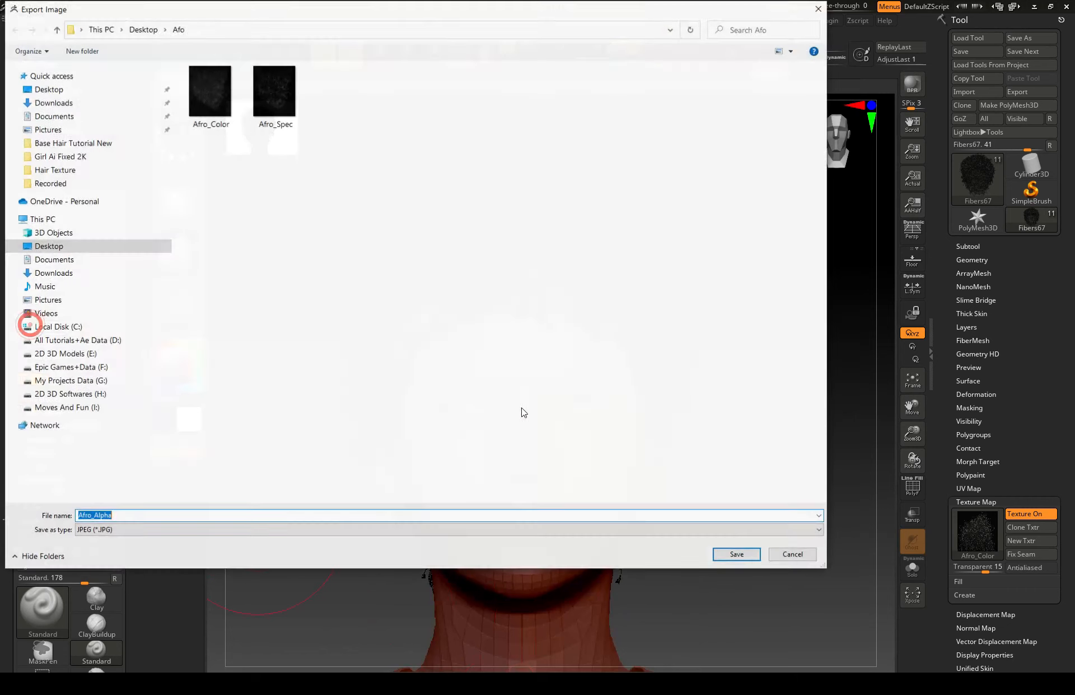
click(738, 554)
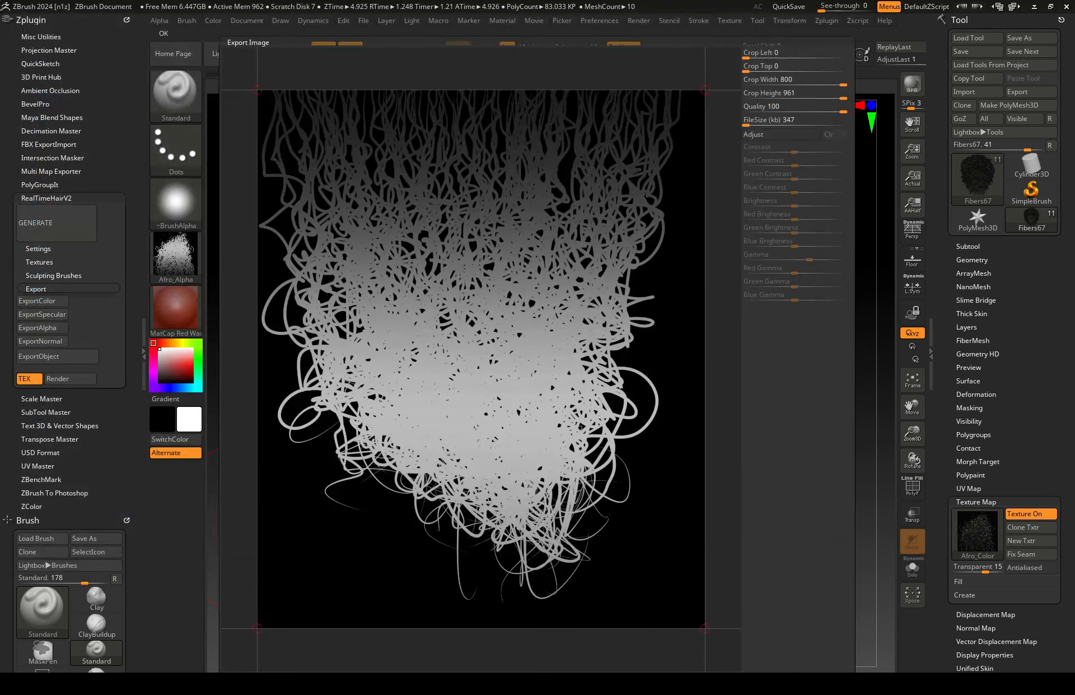
click(323, 43)
- Export the normal texture to the Afo folder as Afro_Normal with the default image settings
click(42, 342)
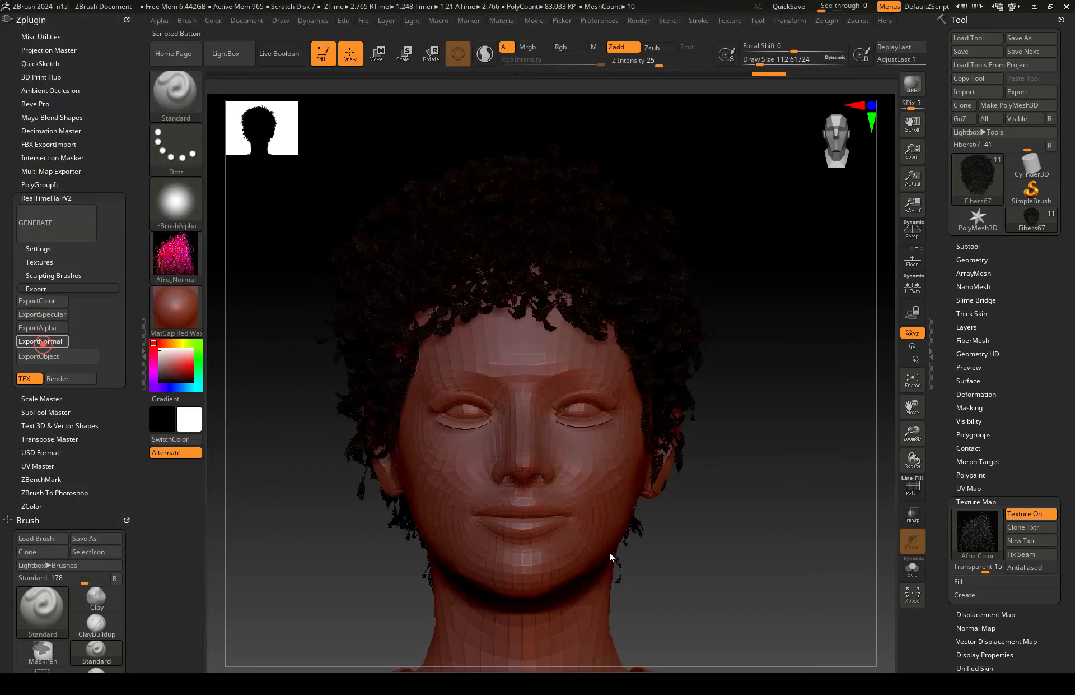
click(759, 558)
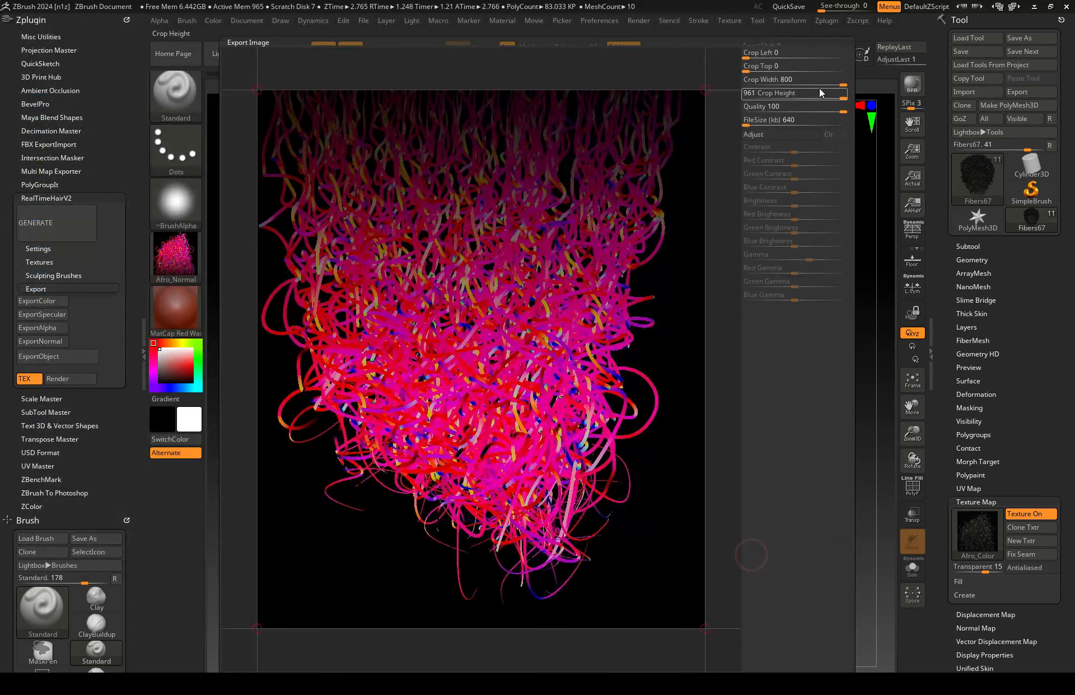
click(324, 44)
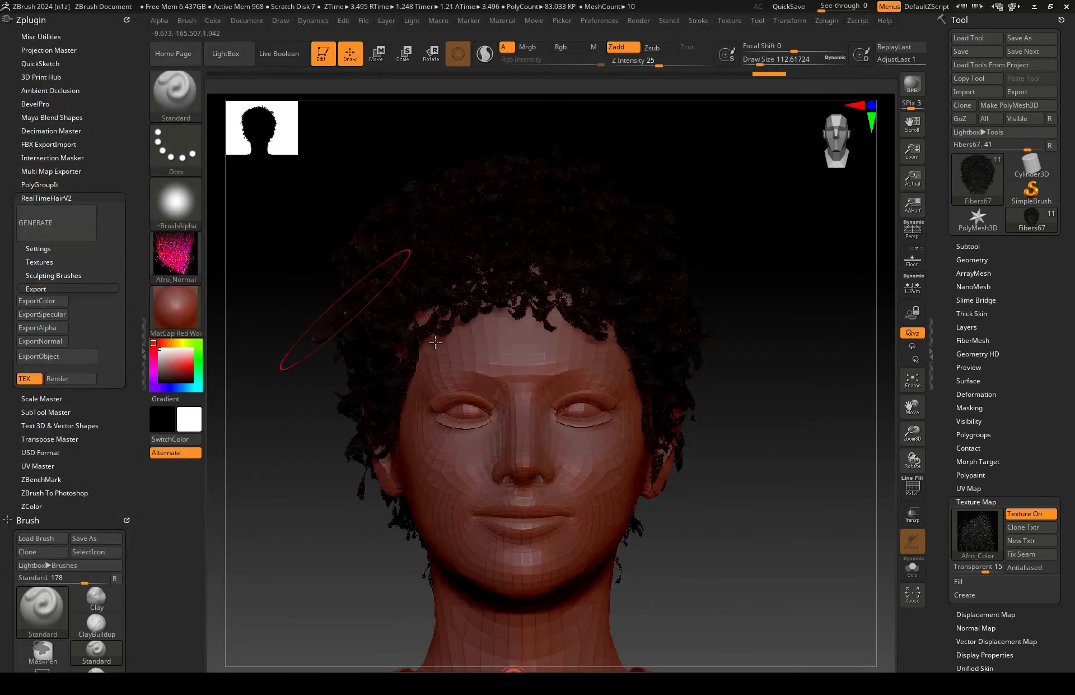
- Switch to Character Creator 4 and bring the Afo folder from the desktop into the Hair Texture folder while choosing a base color file
click(1035, 7)
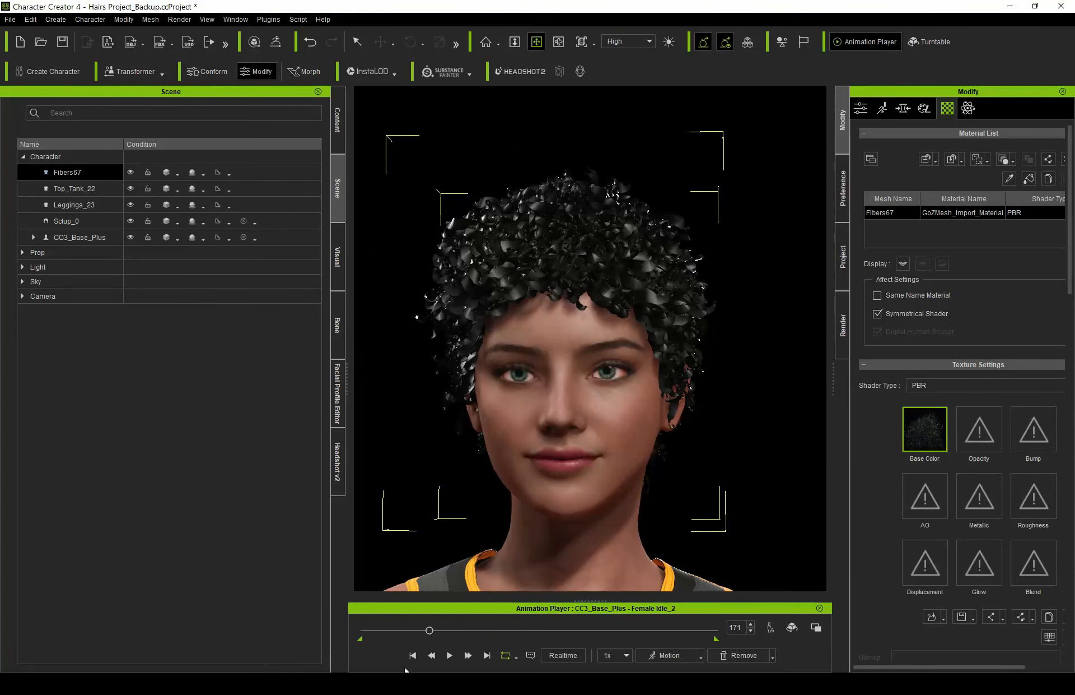
key(super+d)
click(234, 642)
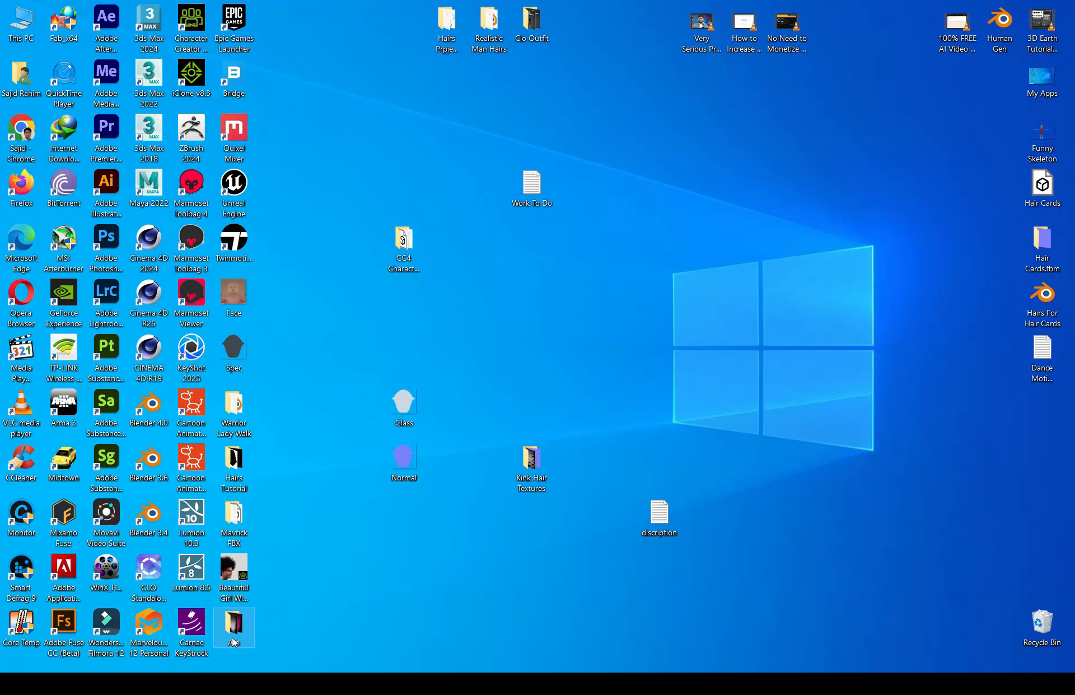
key(super+d)
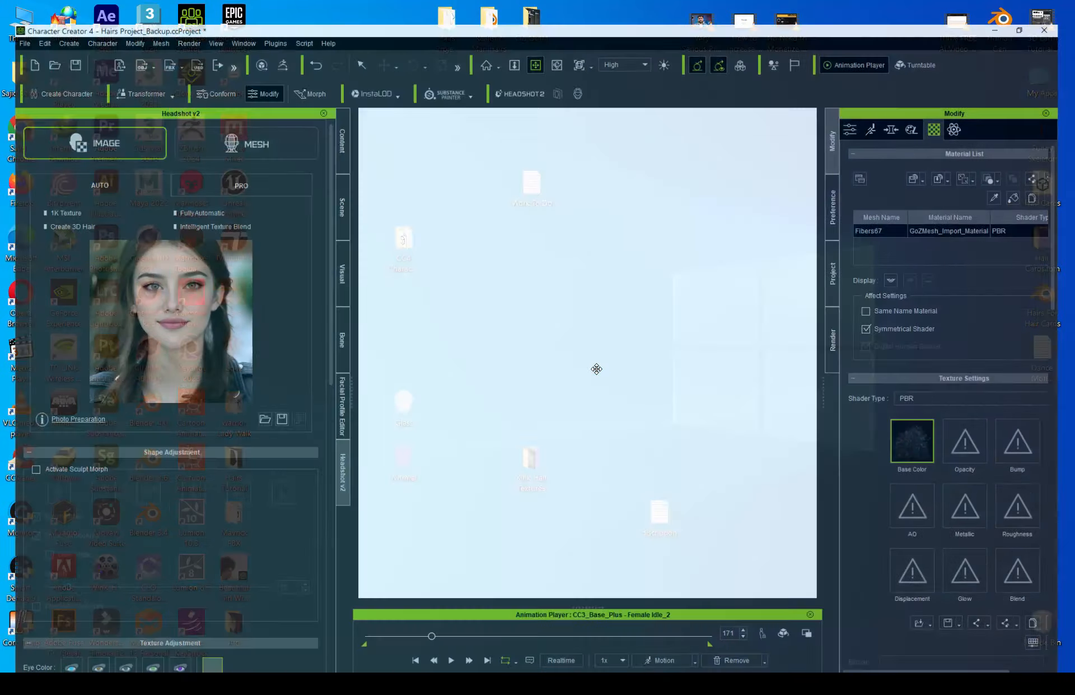
double_click(929, 425)
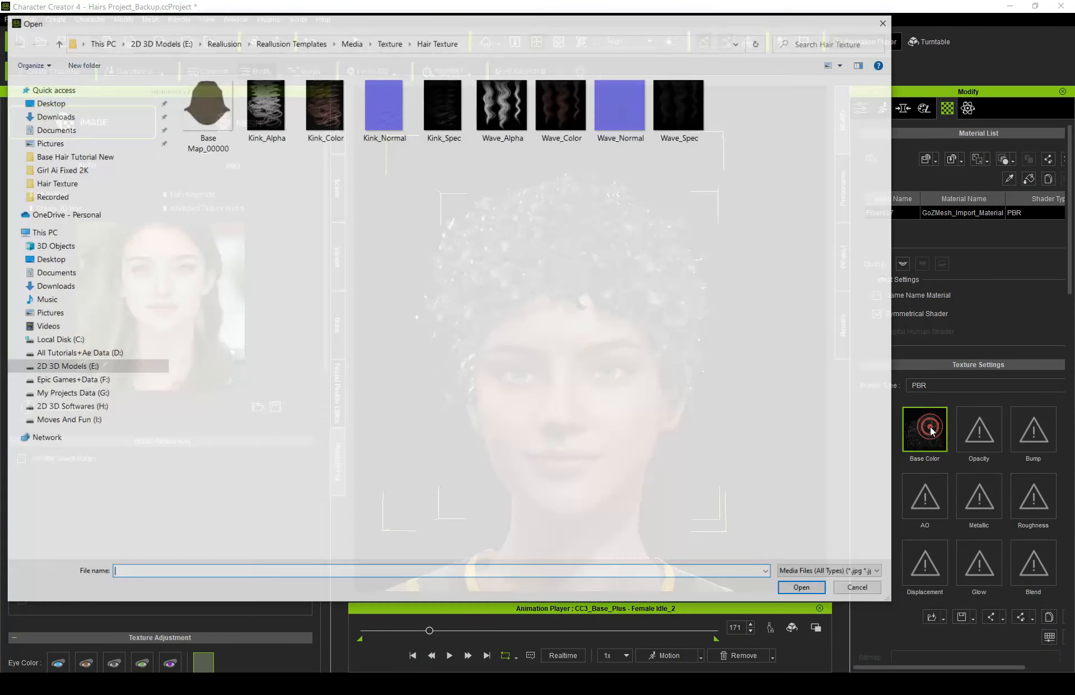
key(ctrl+v)
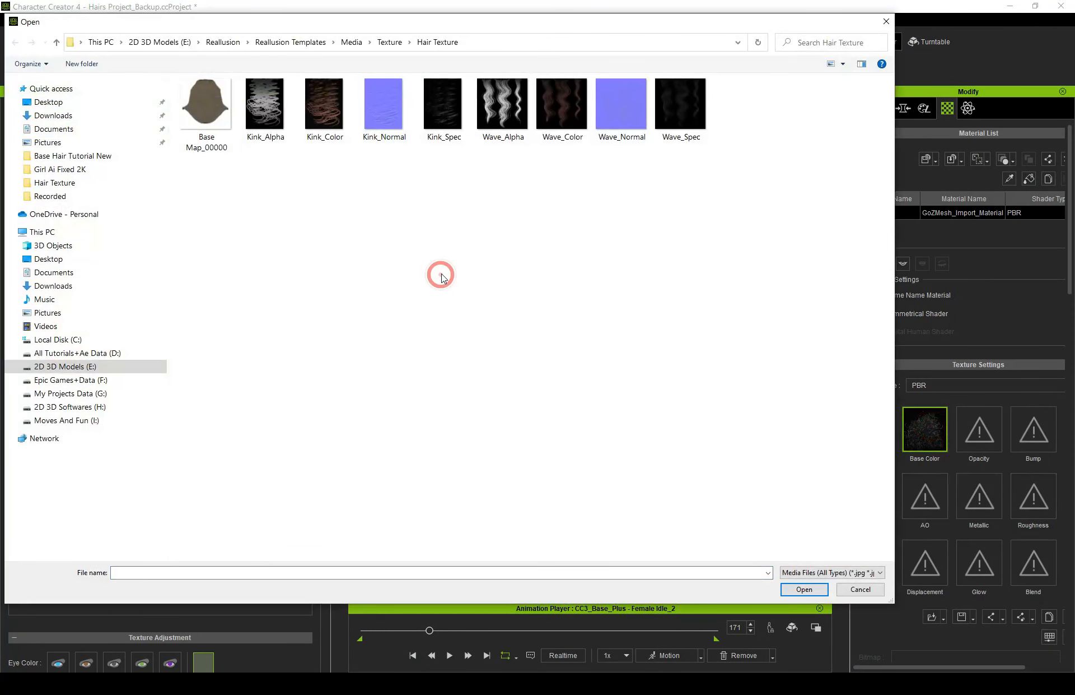
- Enlarge the file thumbnails in the Afo folder and load Afro_Color as the base color of Fibers67
double_click(217, 135)
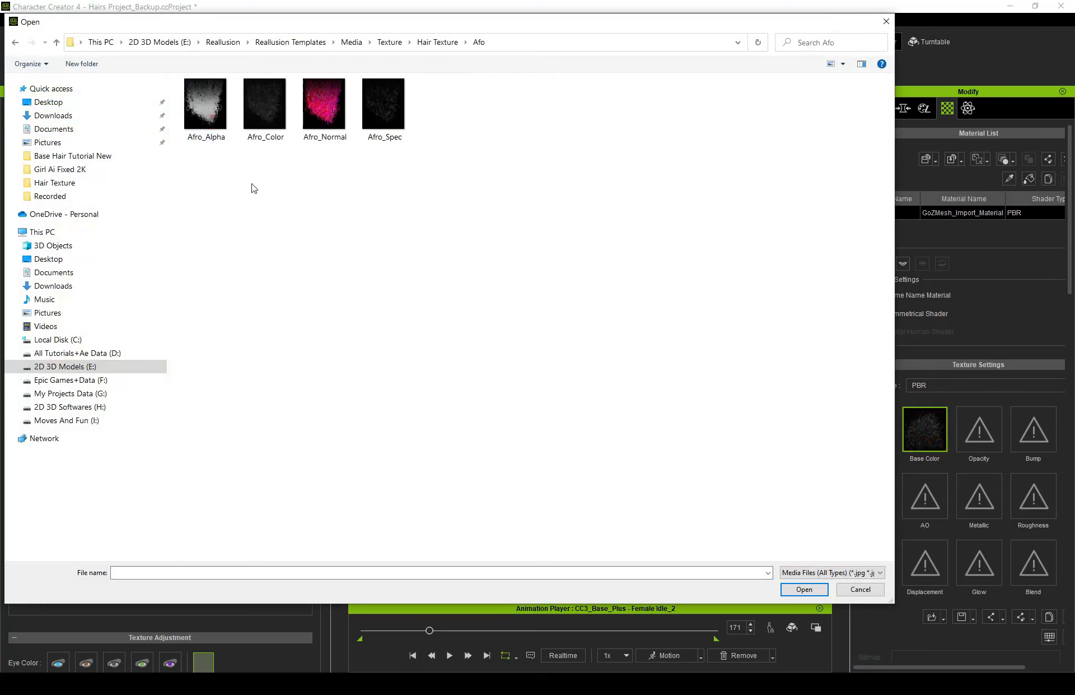
right_click(269, 202)
mouse_move(297, 209)
click(494, 210)
double_click(428, 173)
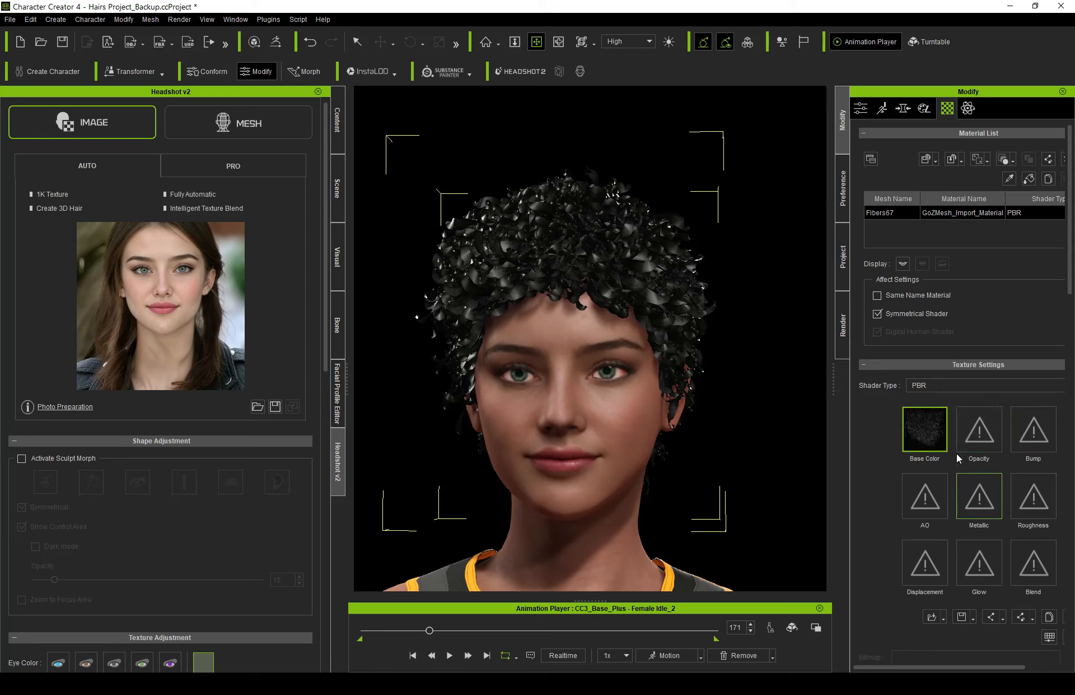
- Widen the material settings area and load Afro_Alpha from the Afo folder as the opacity map of Fibers67
scroll(866, 390, down, 3)
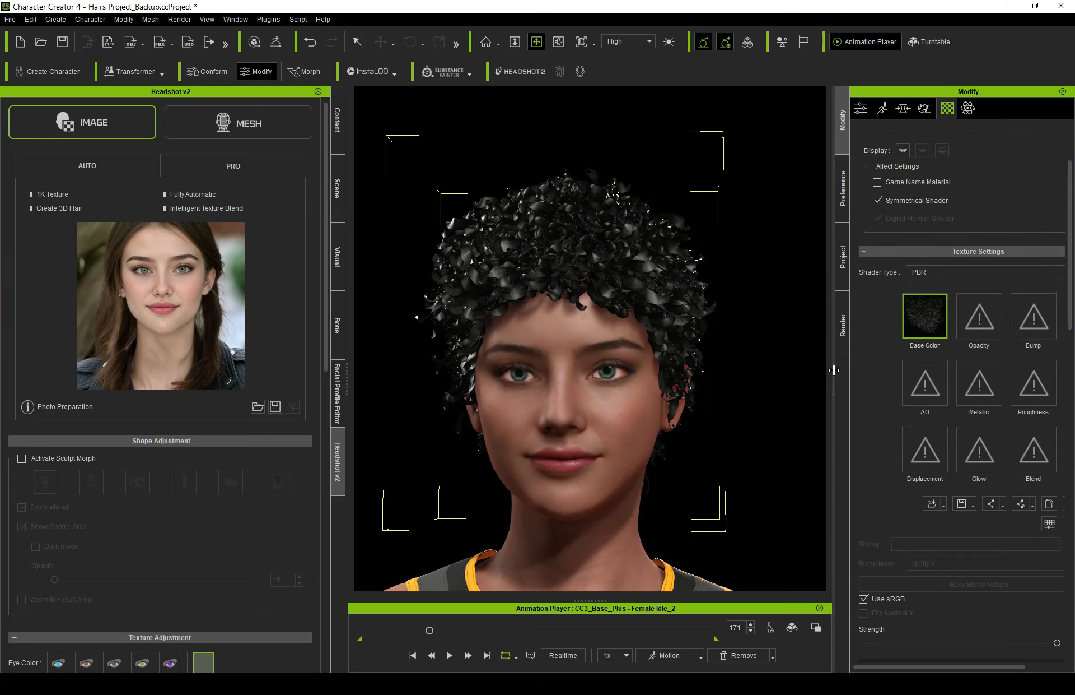
drag(833, 369, 796, 370)
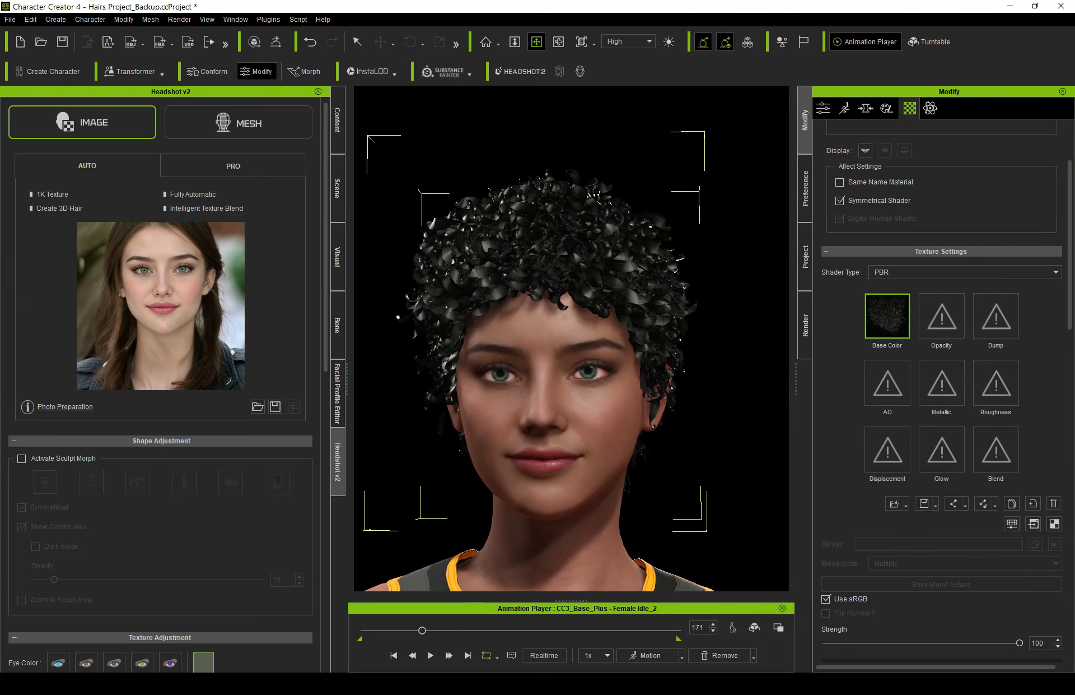
click(1010, 6)
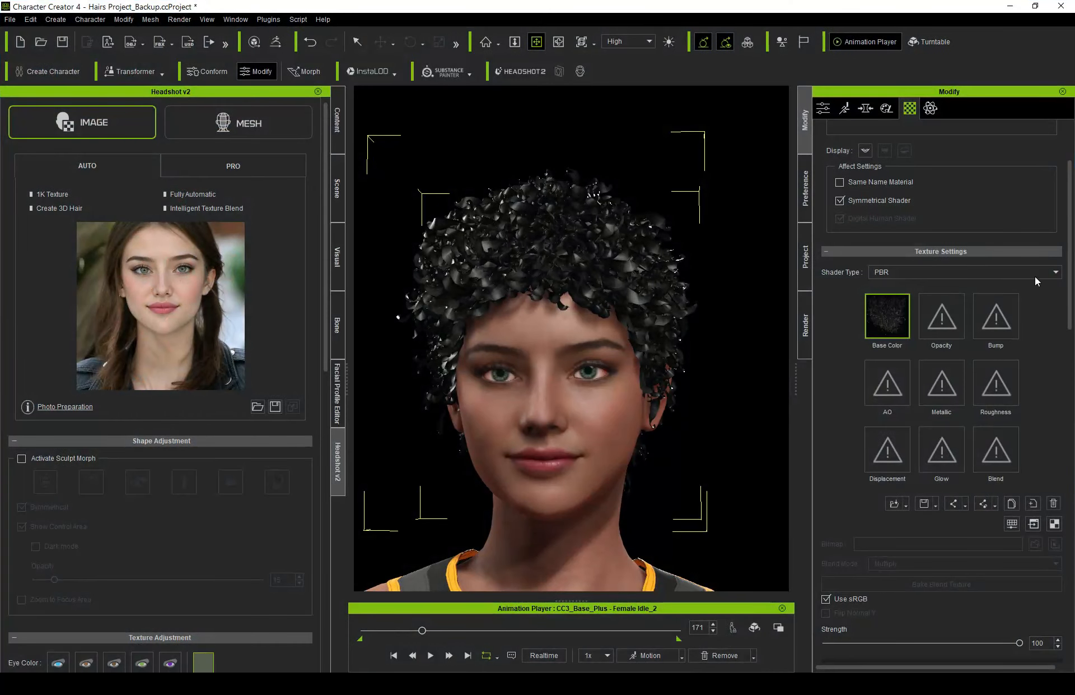
double_click(949, 321)
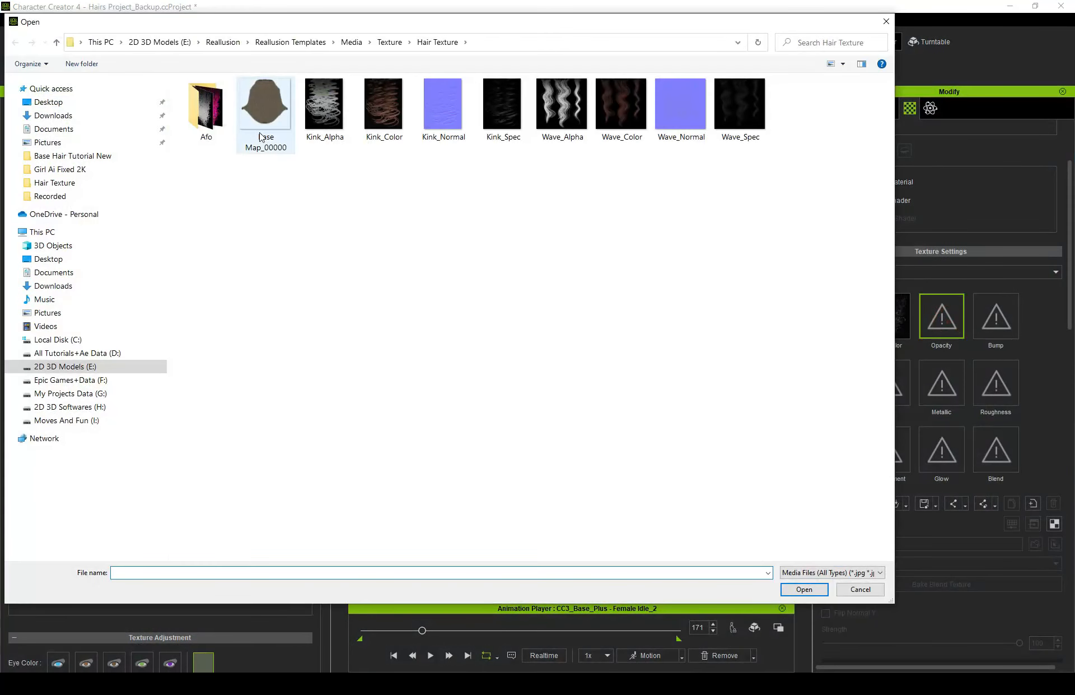
double_click(207, 109)
click(255, 171)
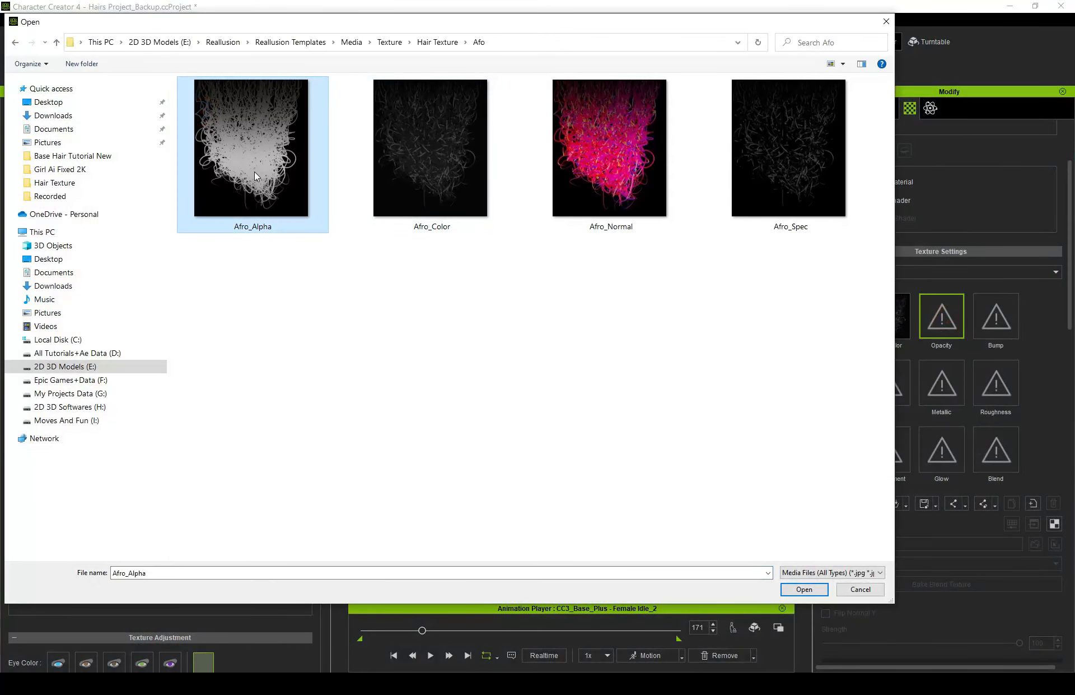
double_click(254, 171)
- Load Afro_Normal from the Afo folder into the bump channel with Normal as its input type
double_click(995, 317)
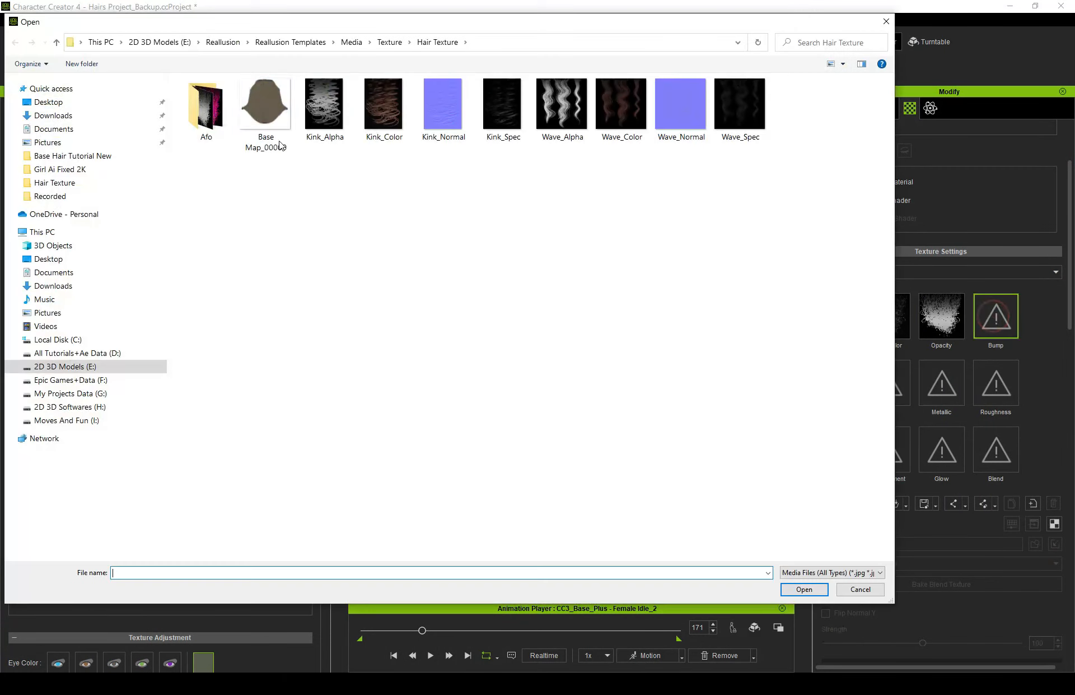
double_click(207, 106)
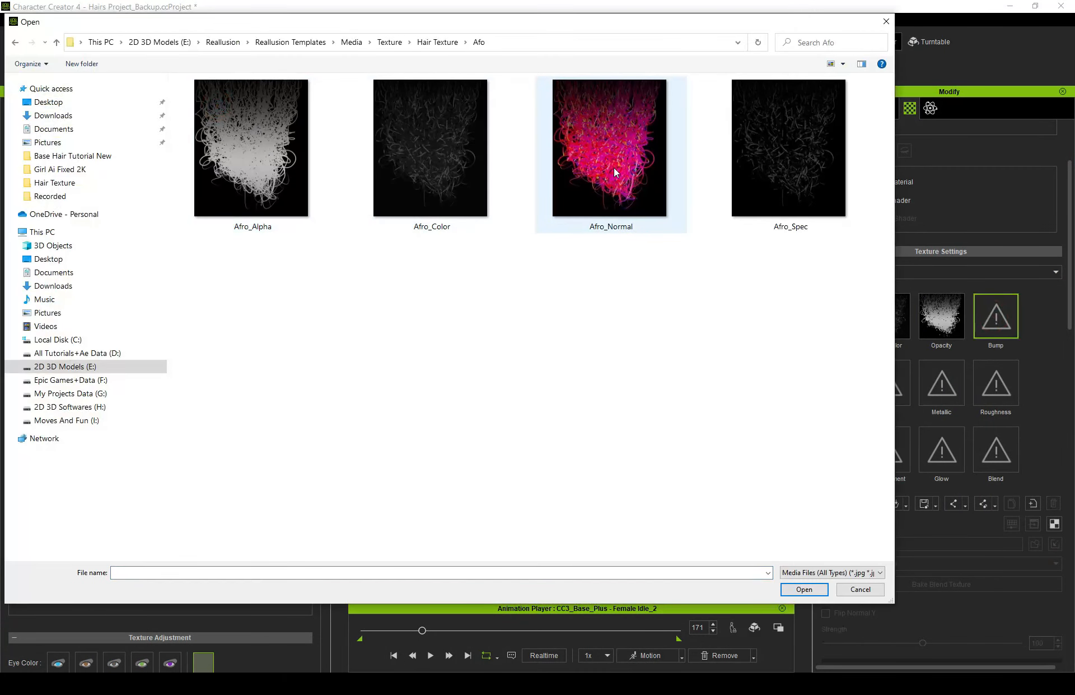
double_click(629, 160)
click(461, 331)
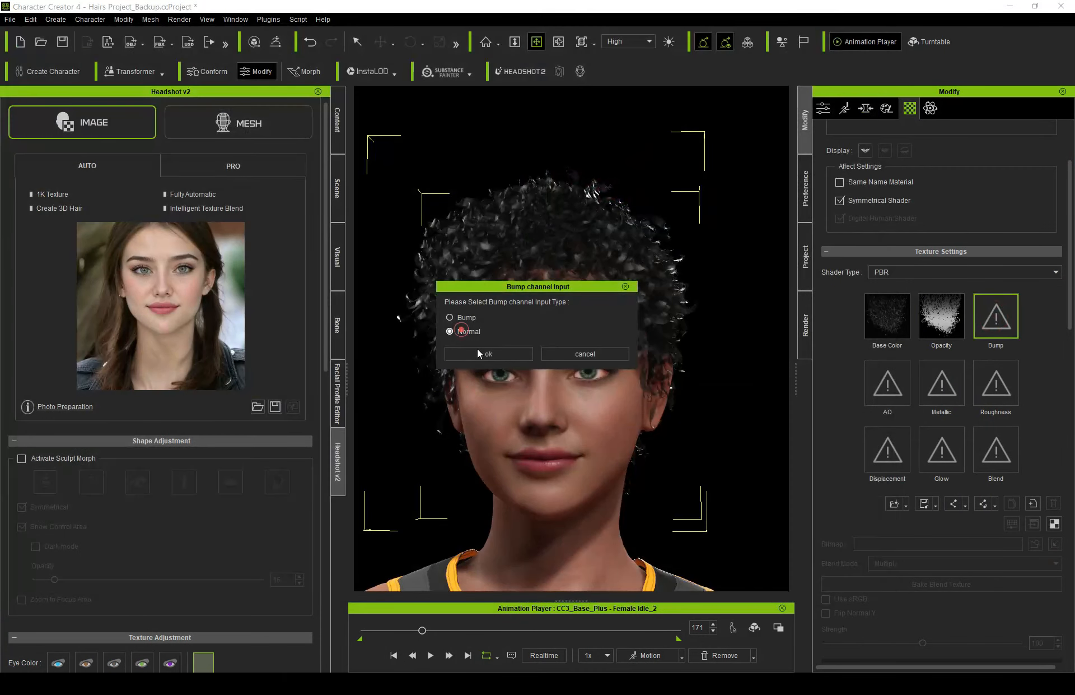
click(477, 353)
- Load Afro_Spec from the Afo folder as the metallic map of Fibers67
double_click(951, 378)
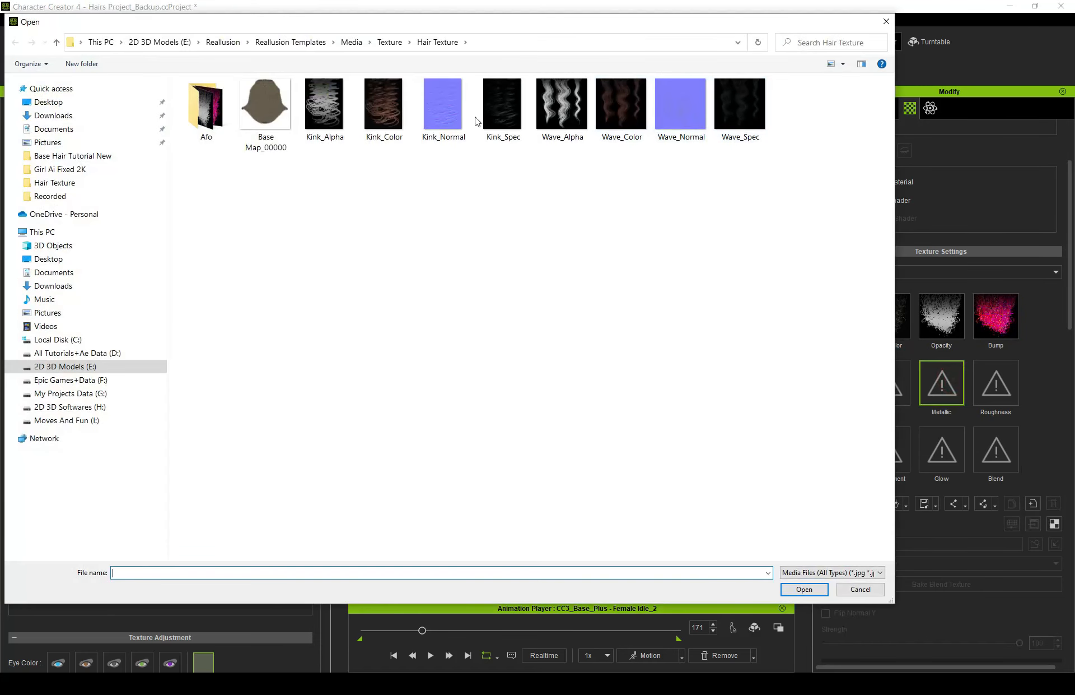
click(154, 115)
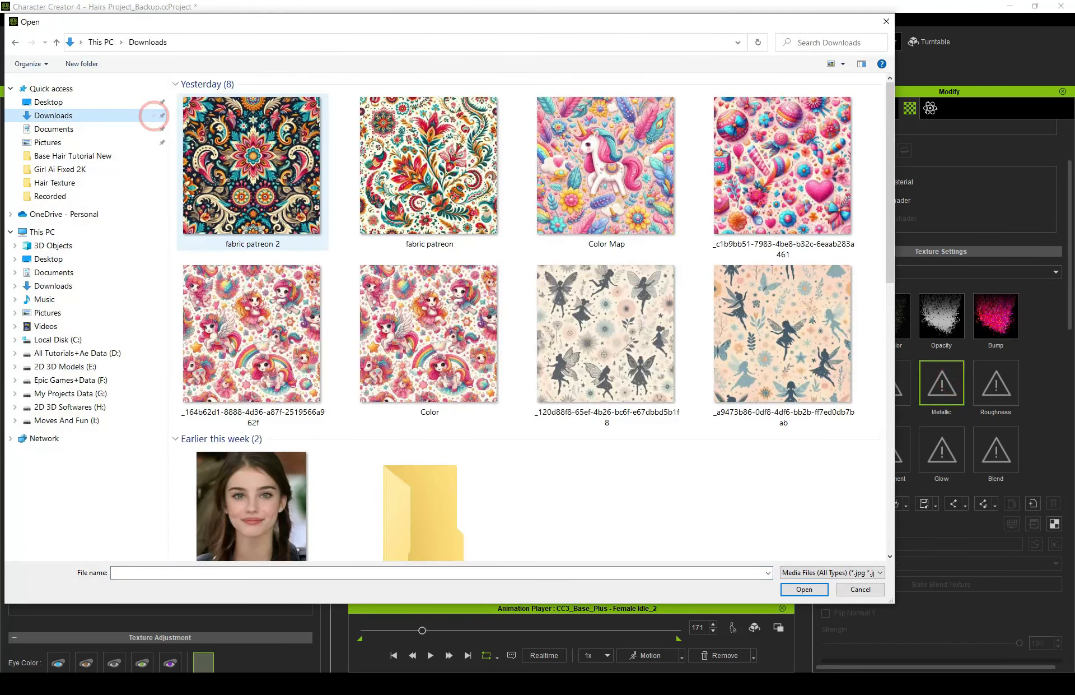
click(15, 42)
double_click(216, 116)
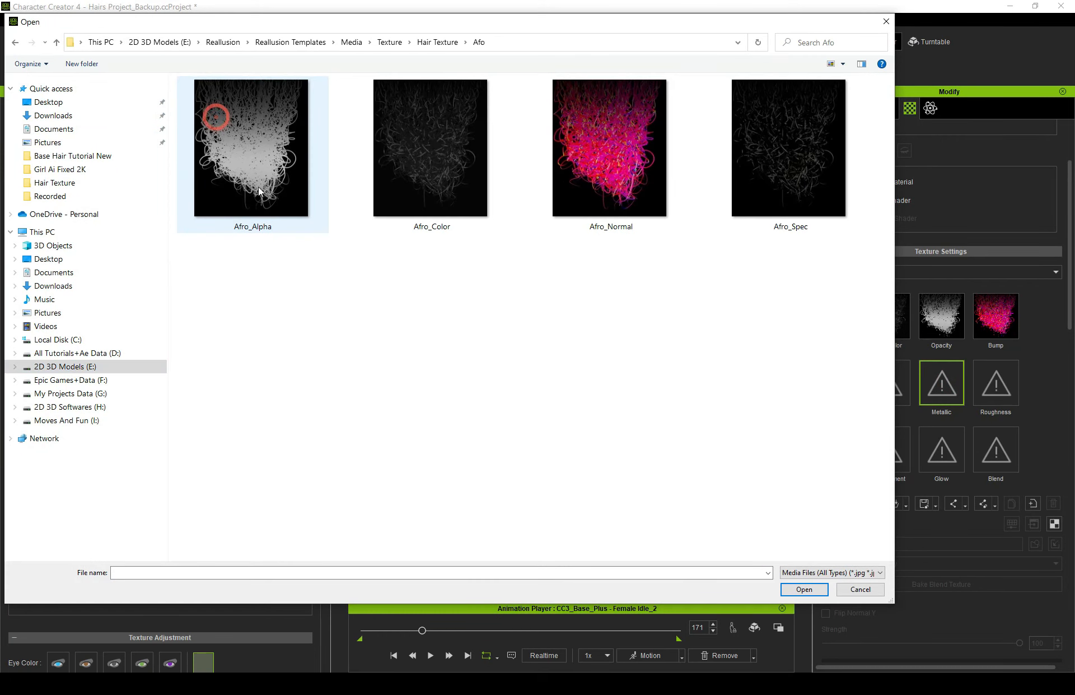
double_click(764, 190)
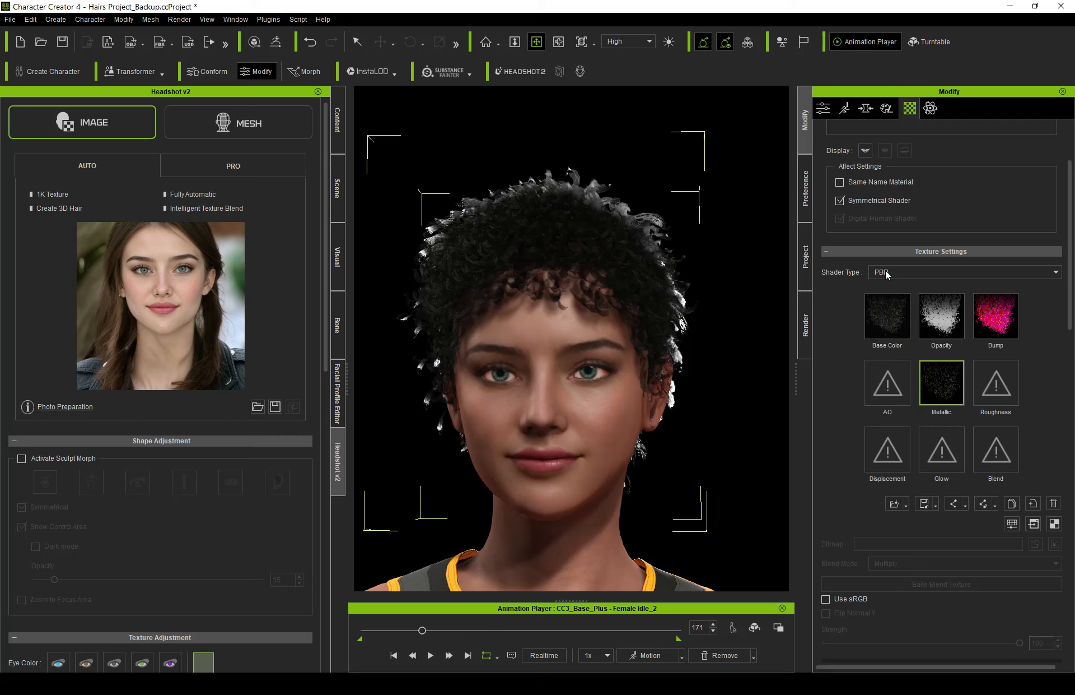
- Flip the base color, opacity, bump and metallic textures of the hair vertically in the color adjustment window
click(904, 314)
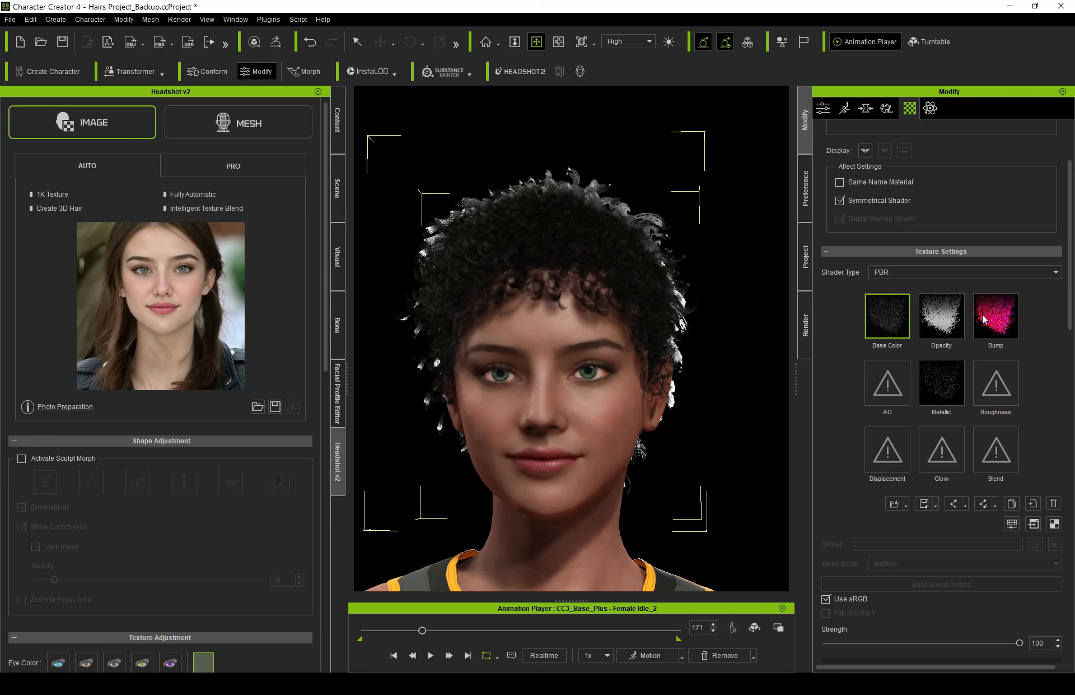
click(1012, 524)
drag(566, 153, 403, 148)
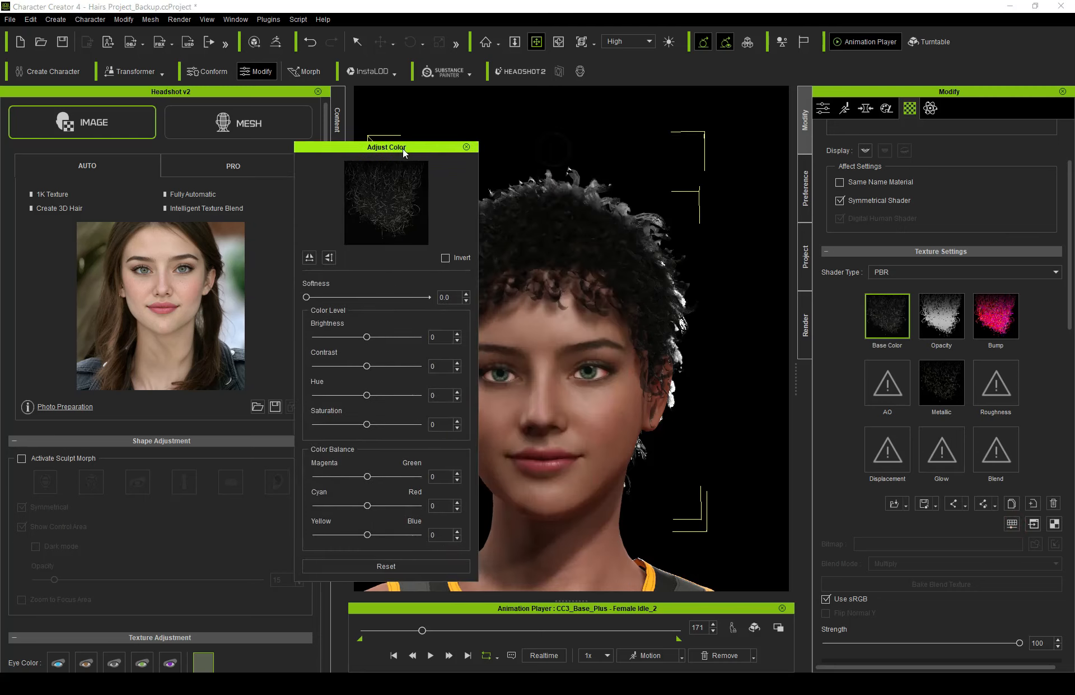
click(329, 258)
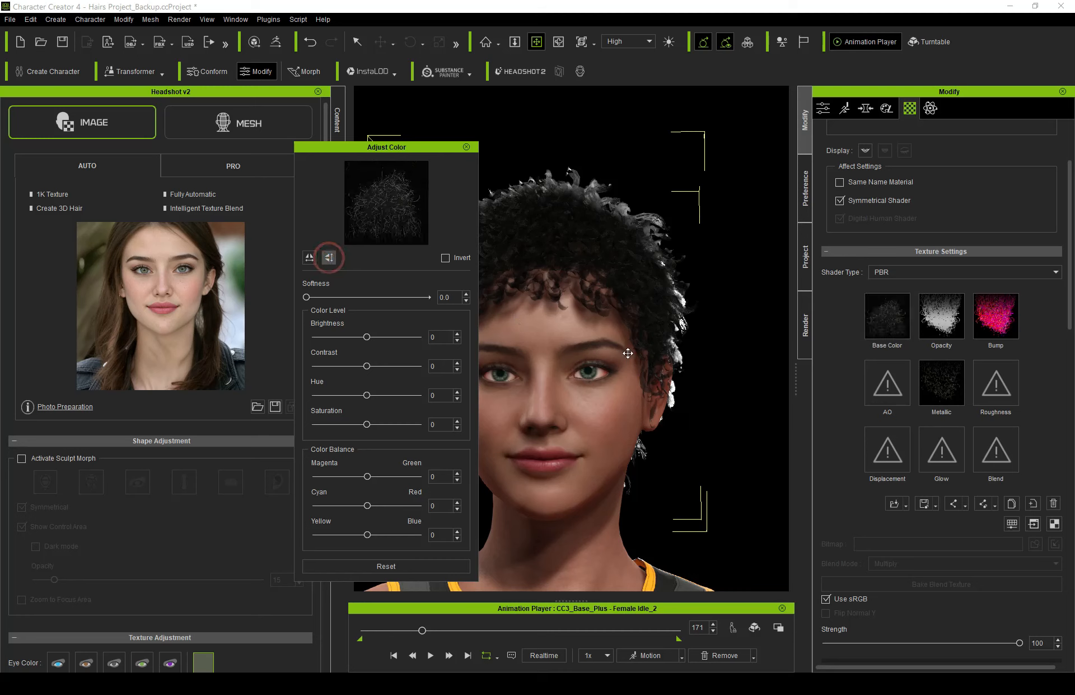
click(943, 319)
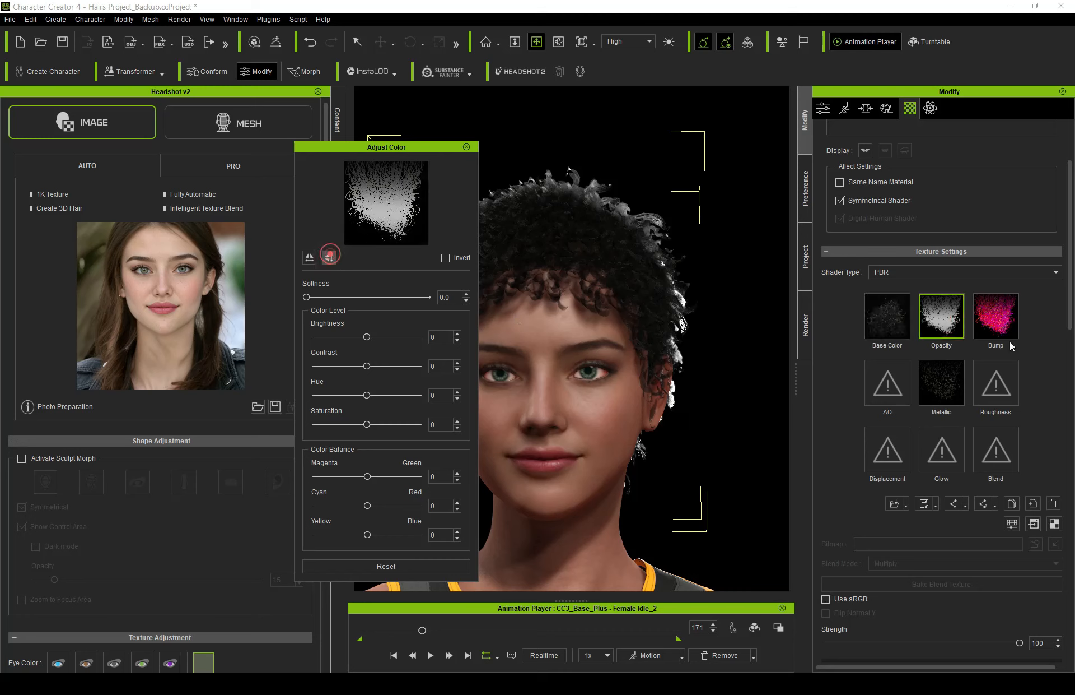
click(994, 322)
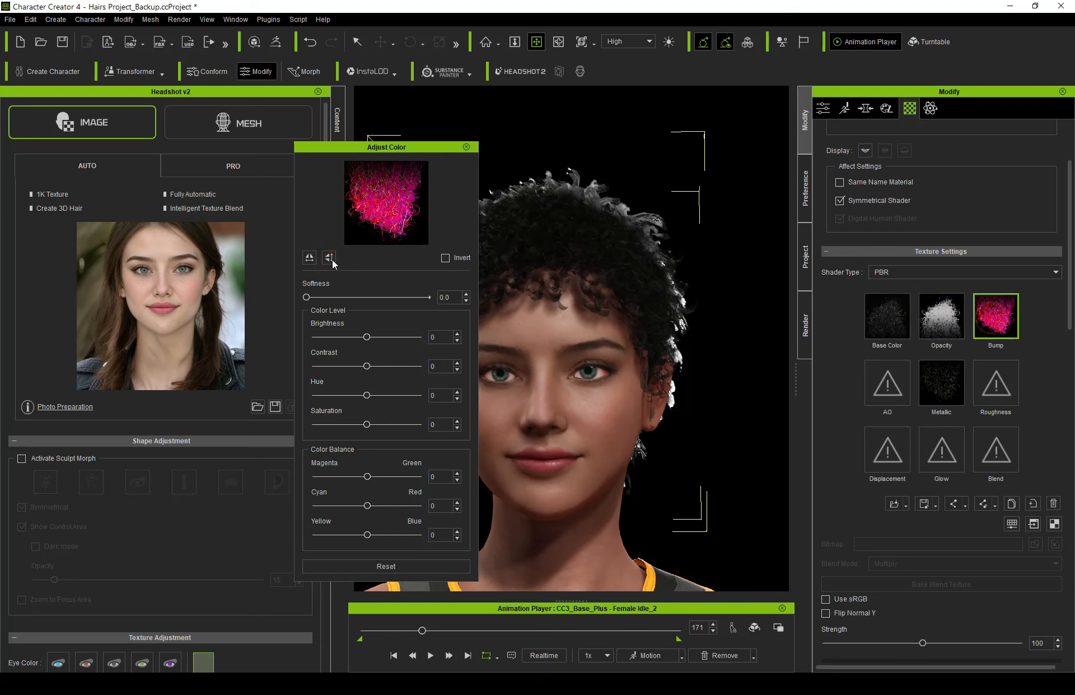
click(947, 382)
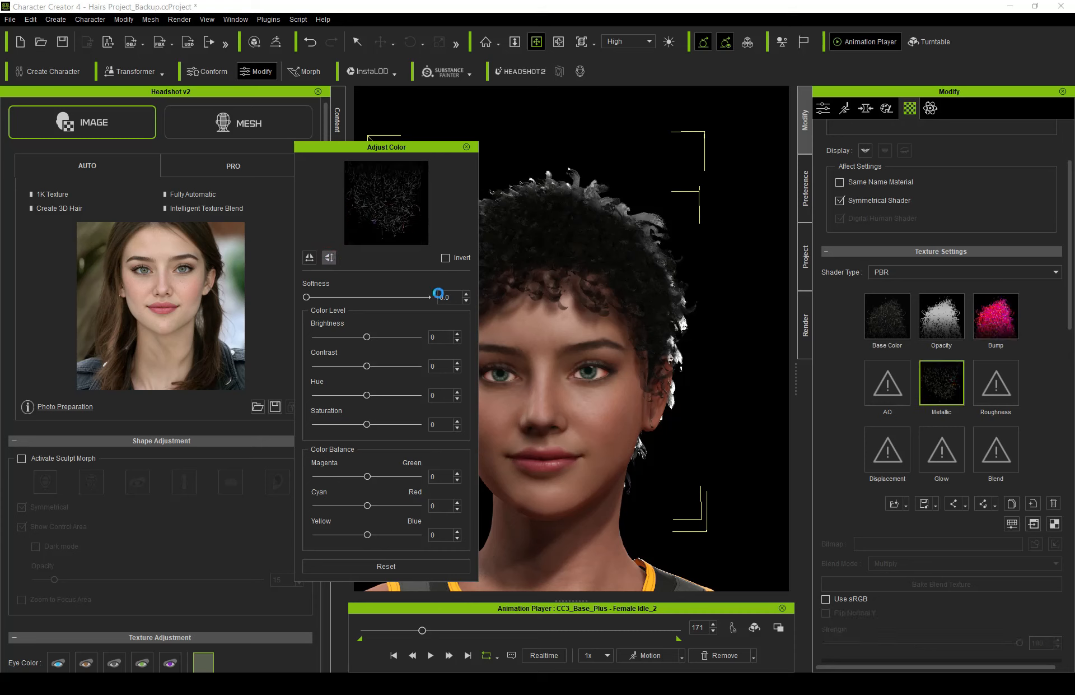
click(330, 257)
click(466, 147)
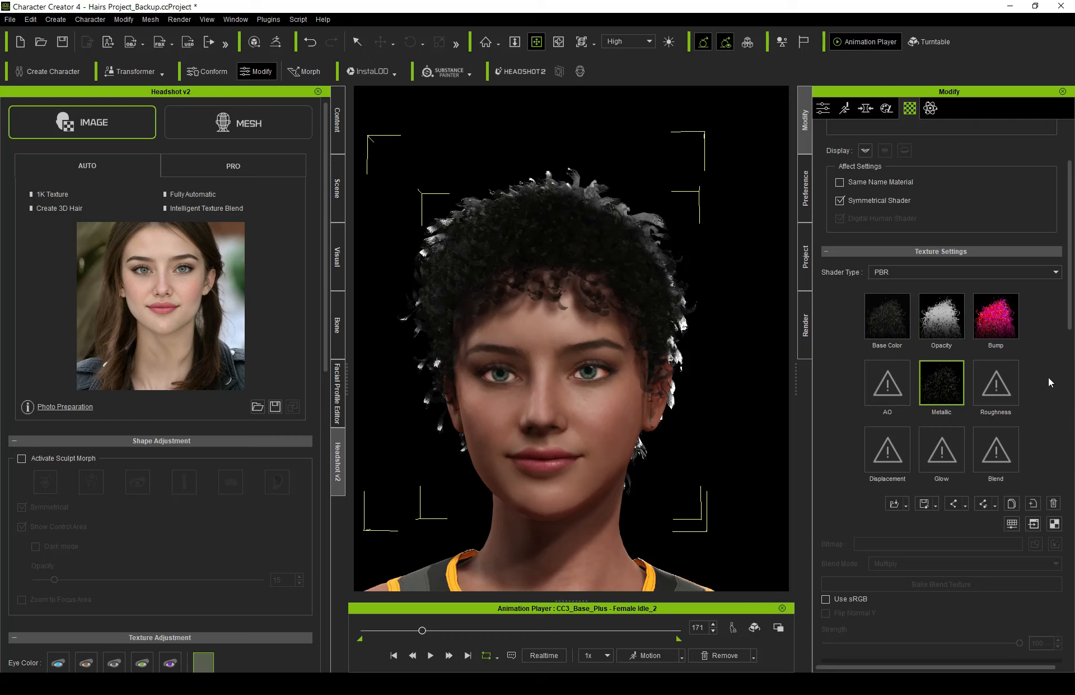
- Change the hair material's shader type to Digital_Human Hair and view the head from the side
click(927, 274)
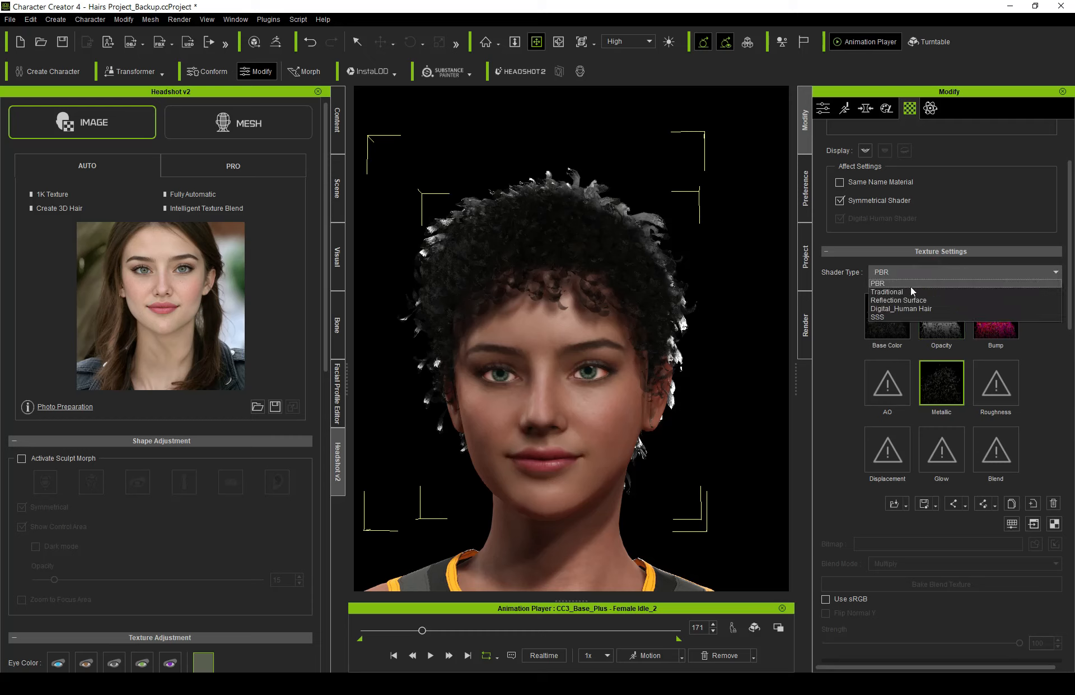
click(908, 308)
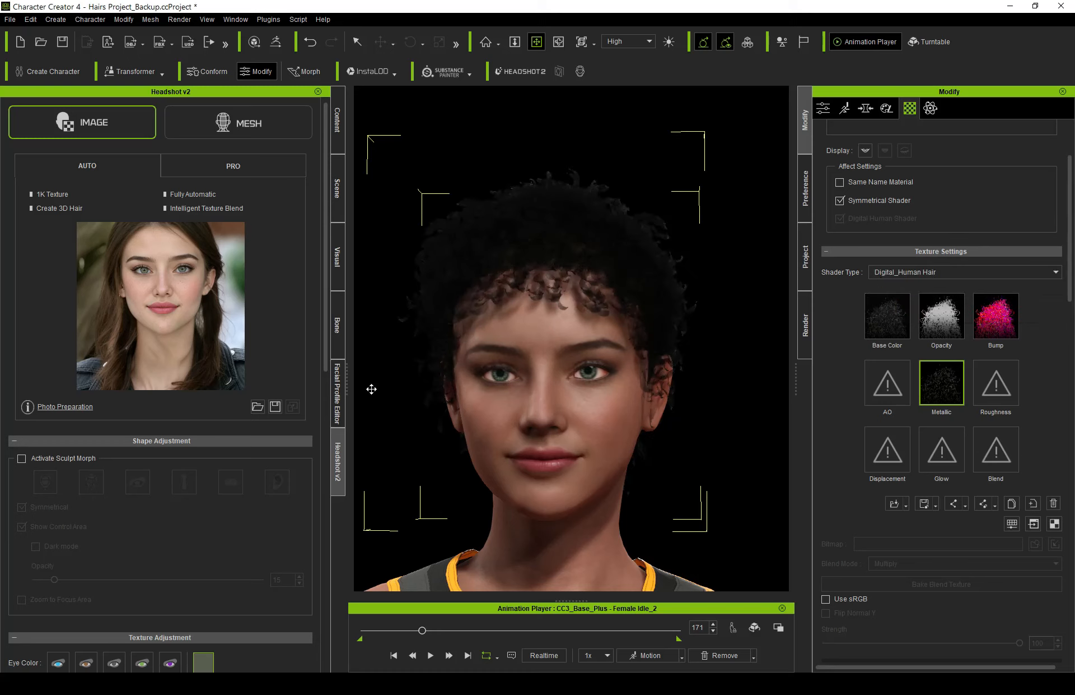
drag(586, 415, 437, 420)
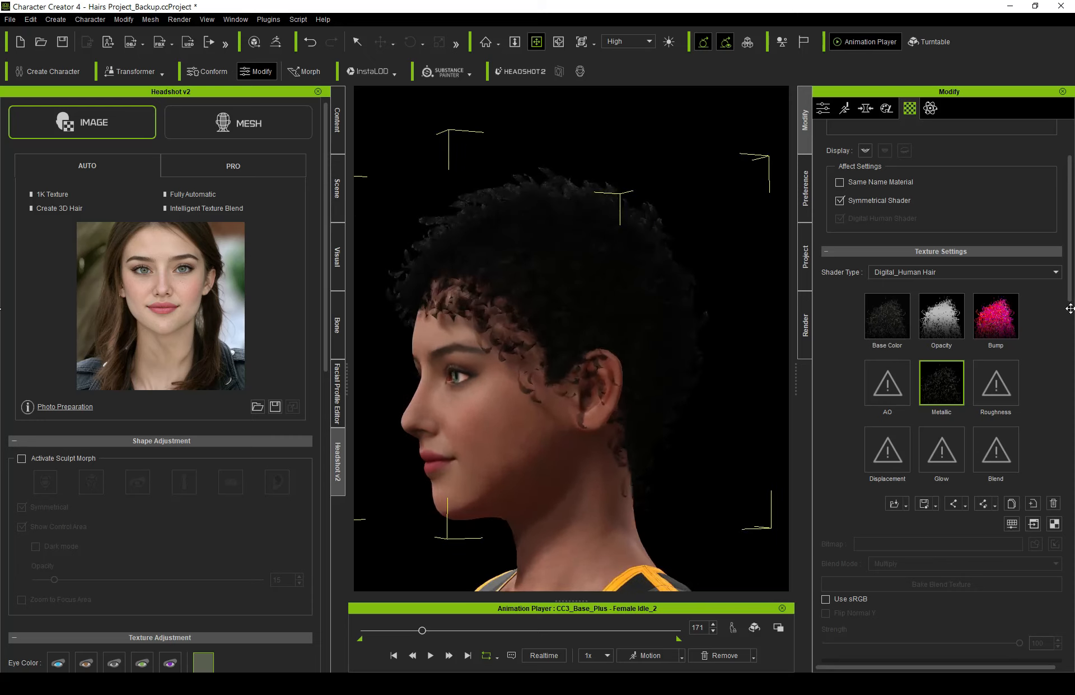
- Expand the Textures, Parameters and Base Color shader settings and set the vertex-based Base Color strength to 0
drag(1070, 259, 1074, 387)
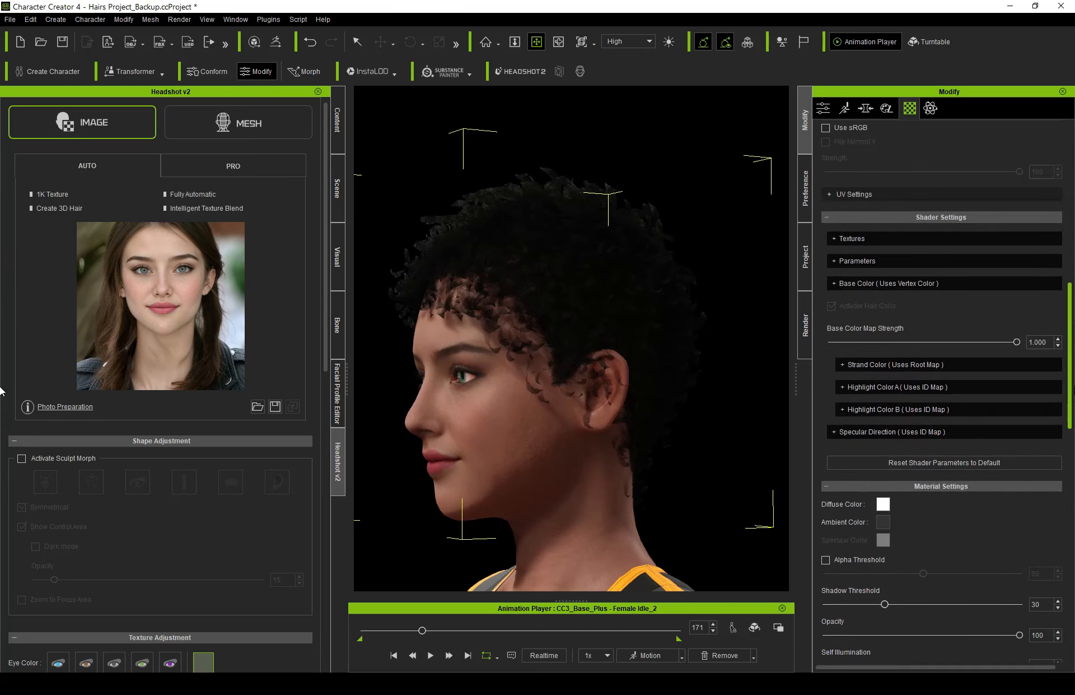
click(849, 238)
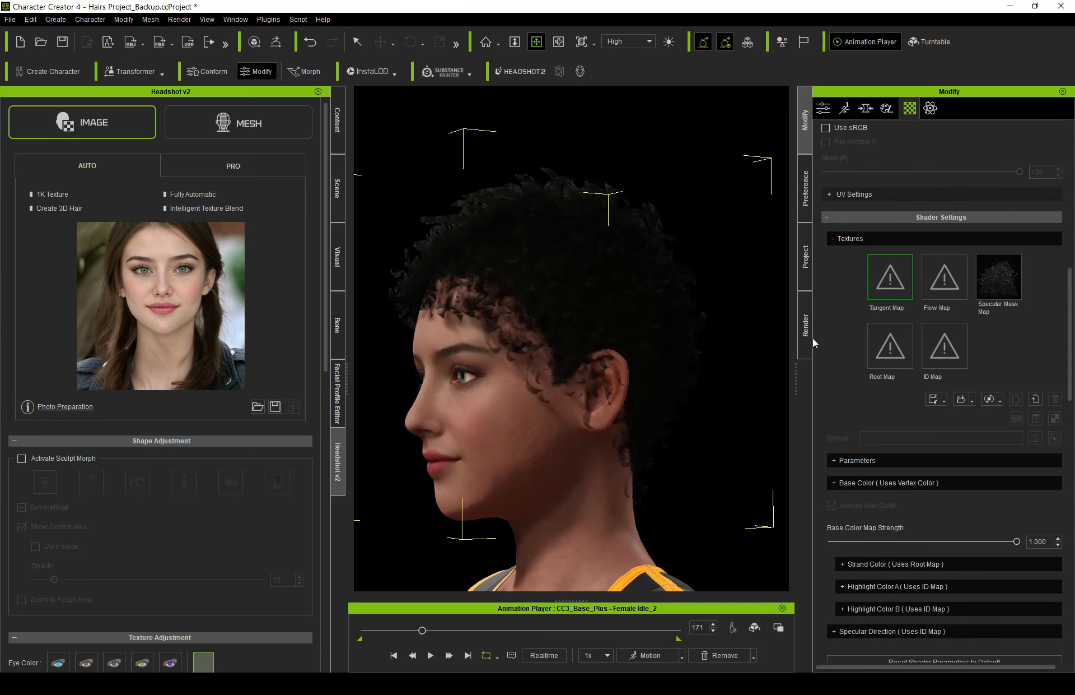
drag(796, 376, 723, 375)
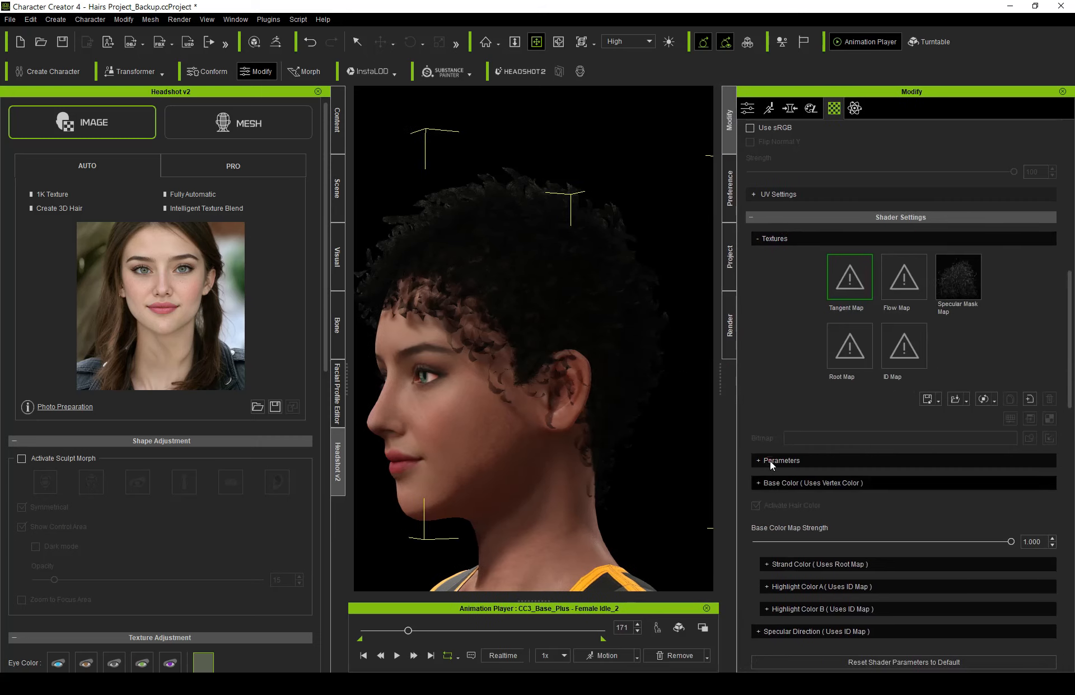
click(771, 459)
scroll(1072, 358, down, 5)
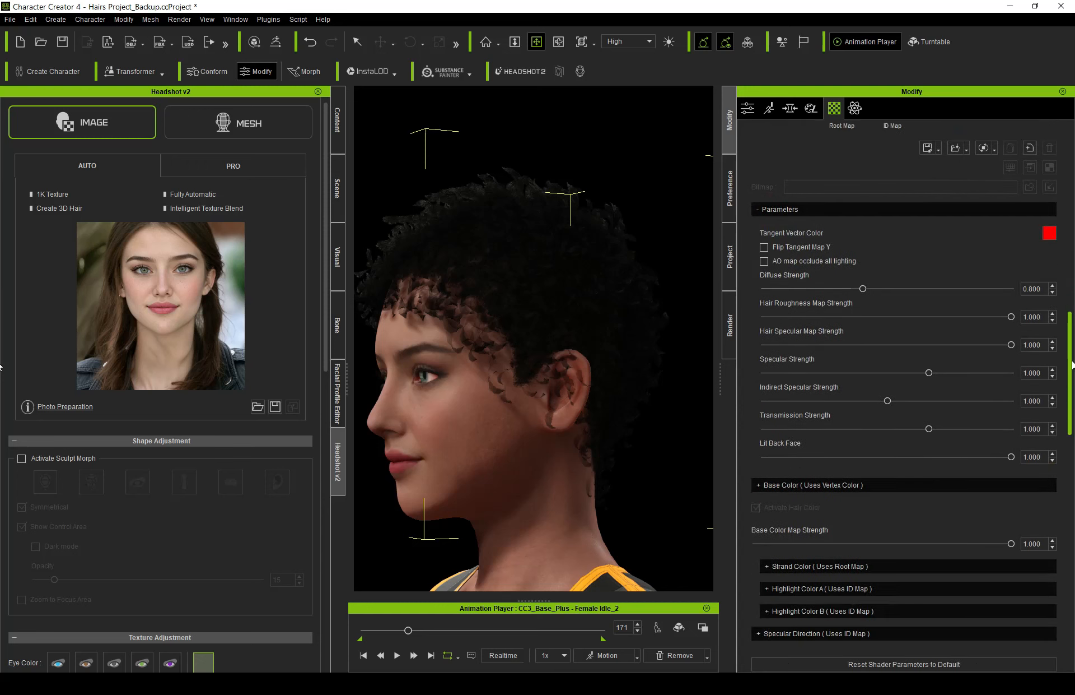
click(807, 473)
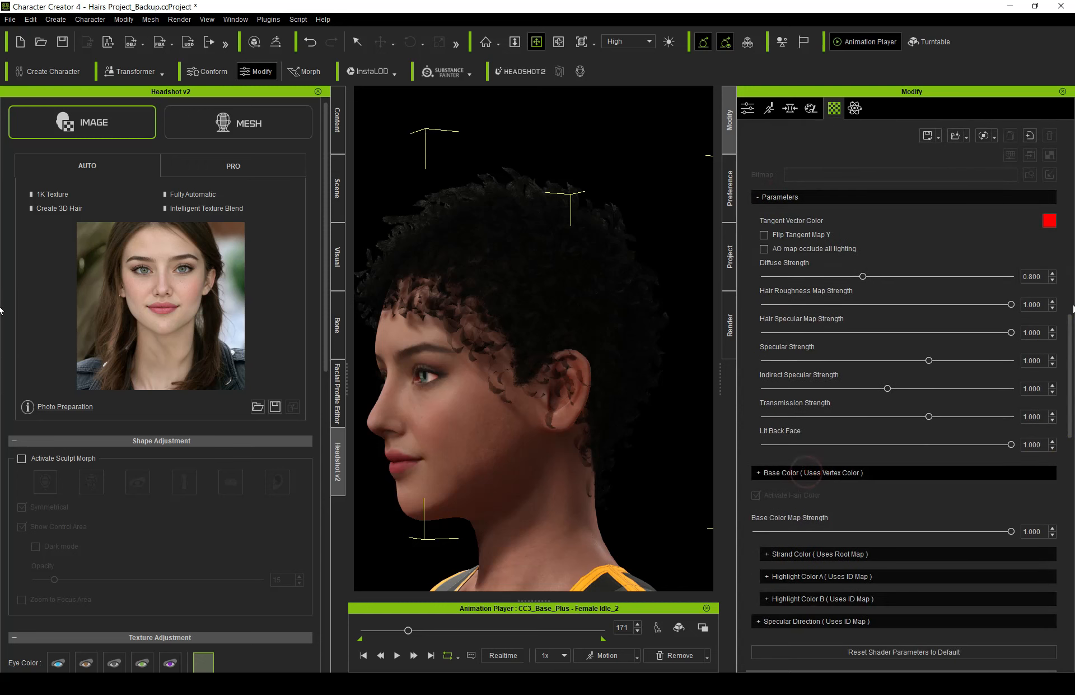
scroll(1026, 335, down, 3)
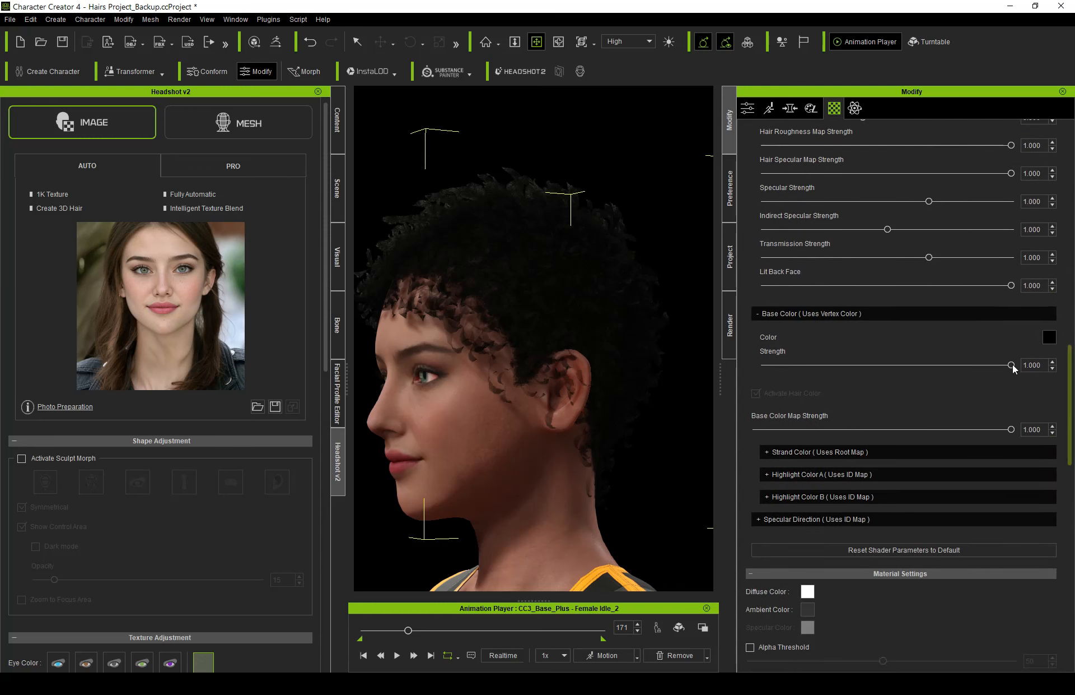
drag(1011, 365, 737, 364)
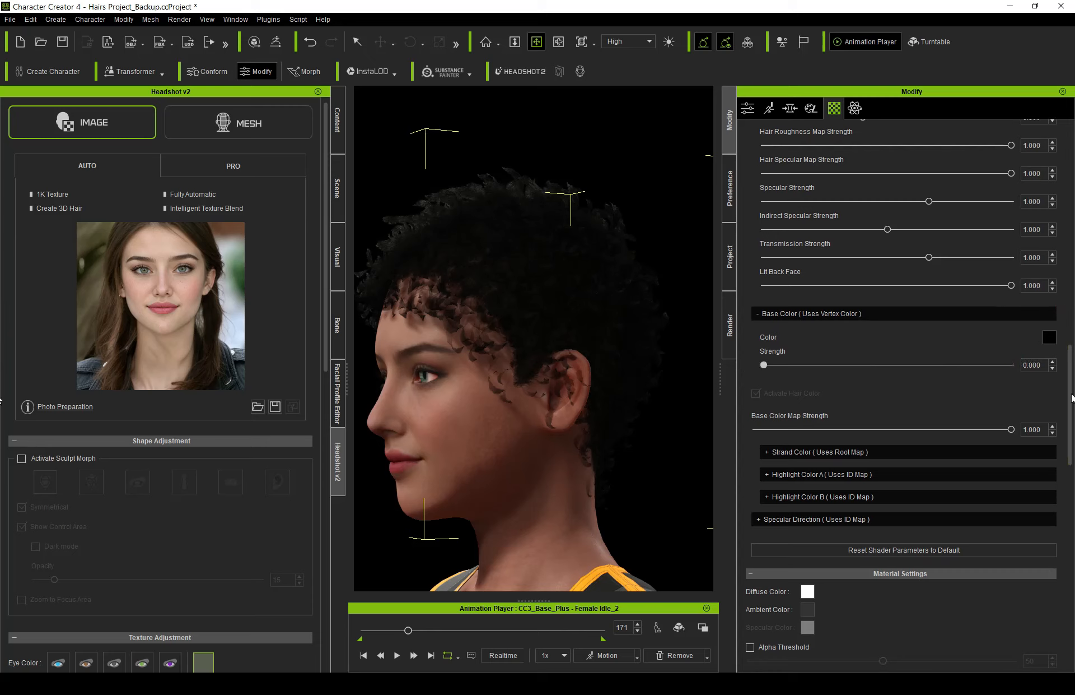
- Expand the Highlight Color B, Highlight Color A and Strand Color shader settings
click(775, 496)
click(775, 475)
click(775, 451)
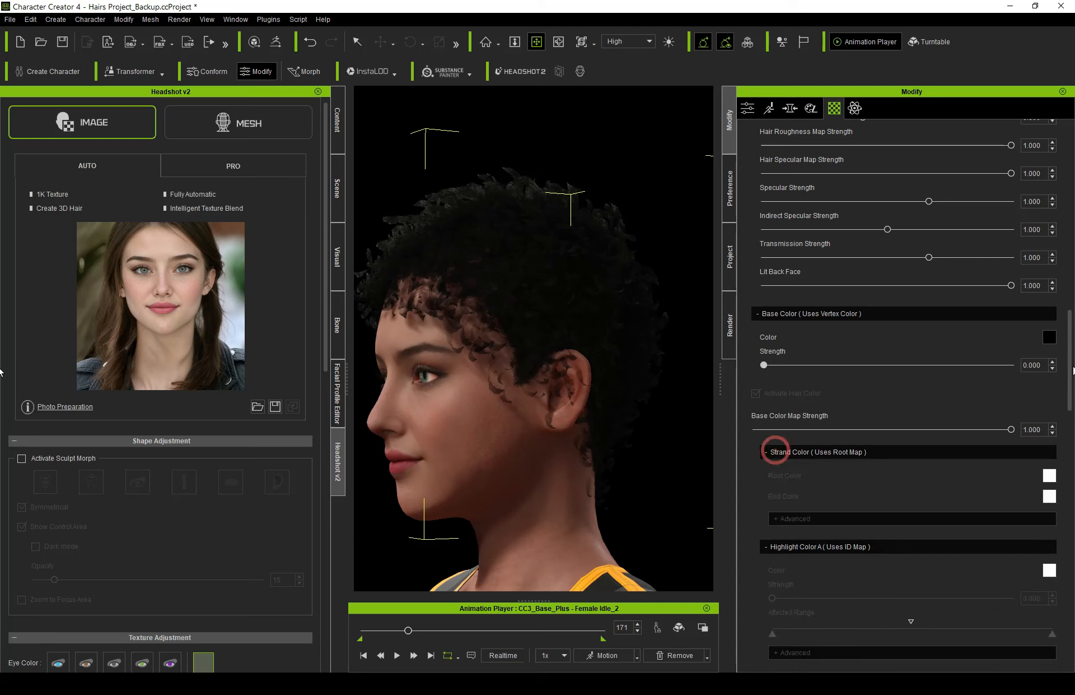
- Set the hair shader's Tangent Vector Color to a dark brown
drag(1070, 360, 1071, 268)
scroll(1072, 269, up, 7)
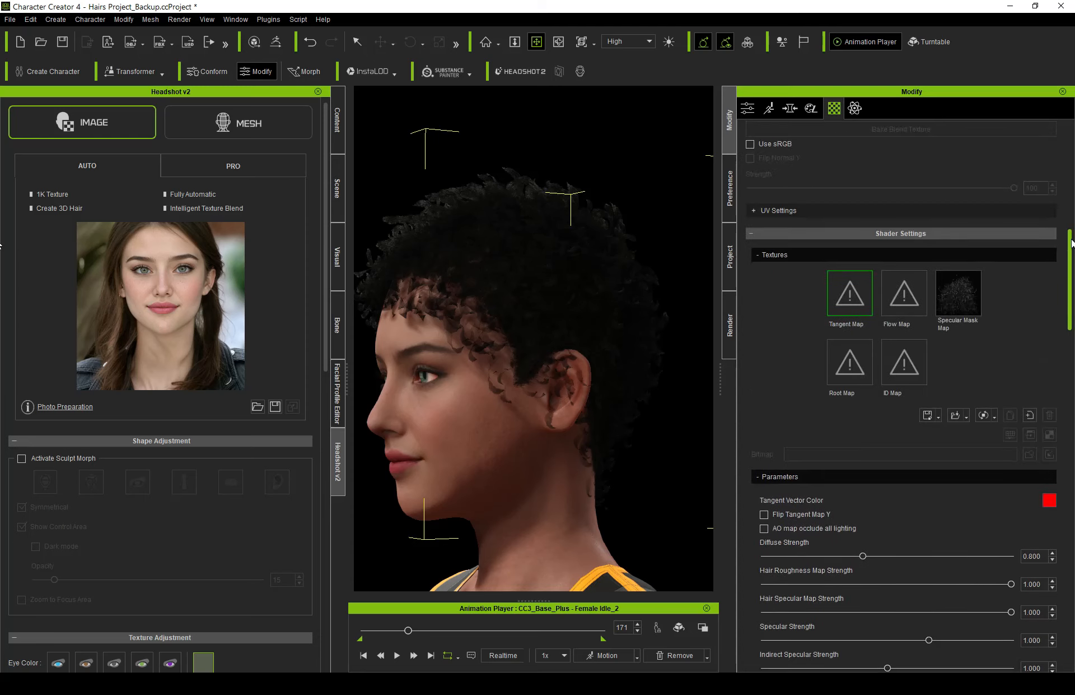
scroll(1072, 314, down, 8)
scroll(1072, 331, down, 1)
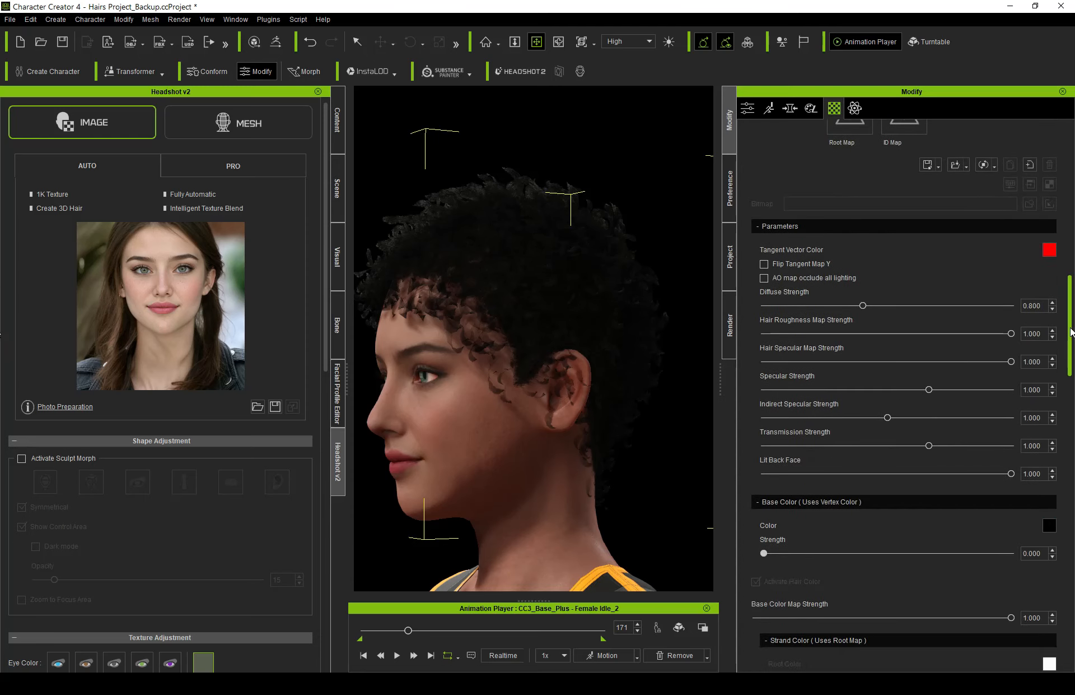
click(1052, 256)
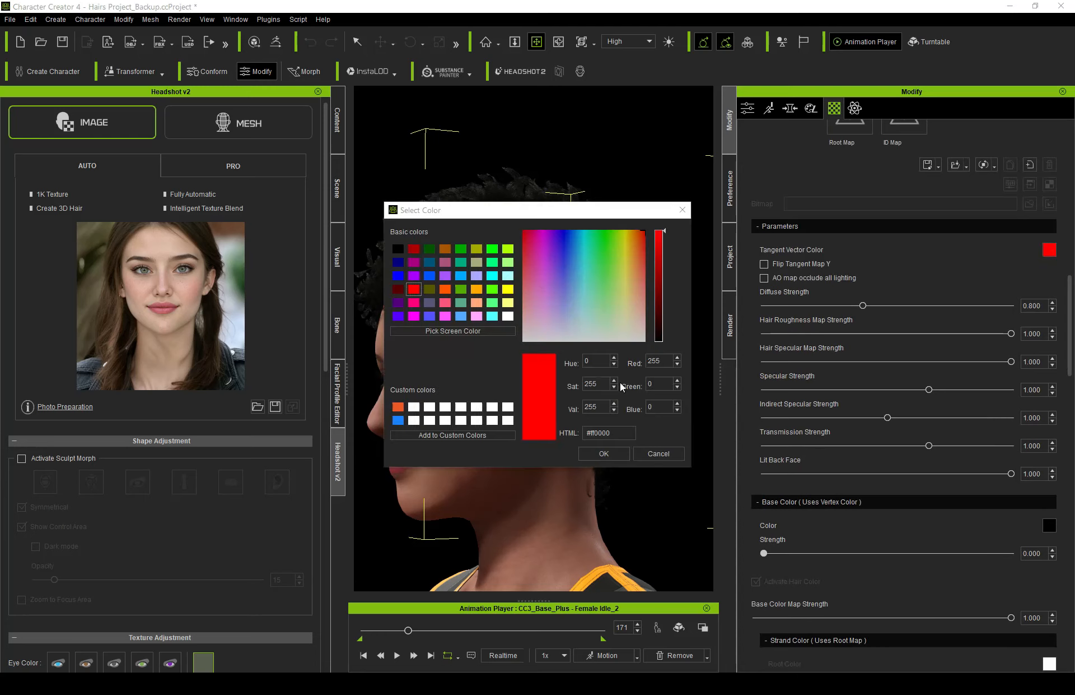
click(626, 296)
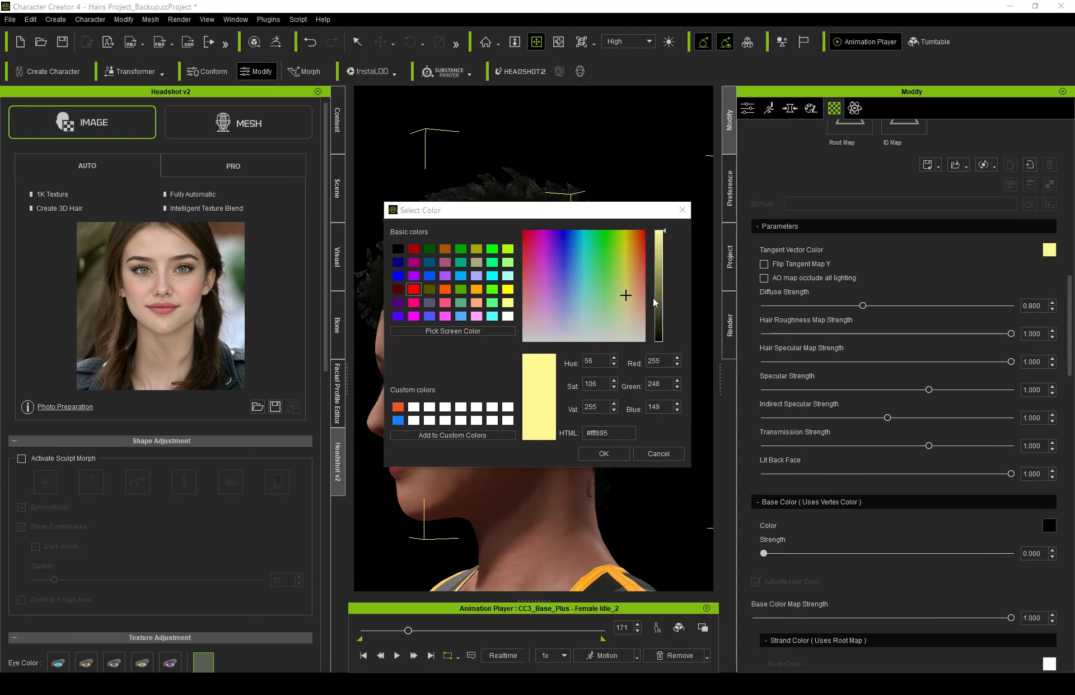
click(659, 310)
drag(629, 297, 638, 296)
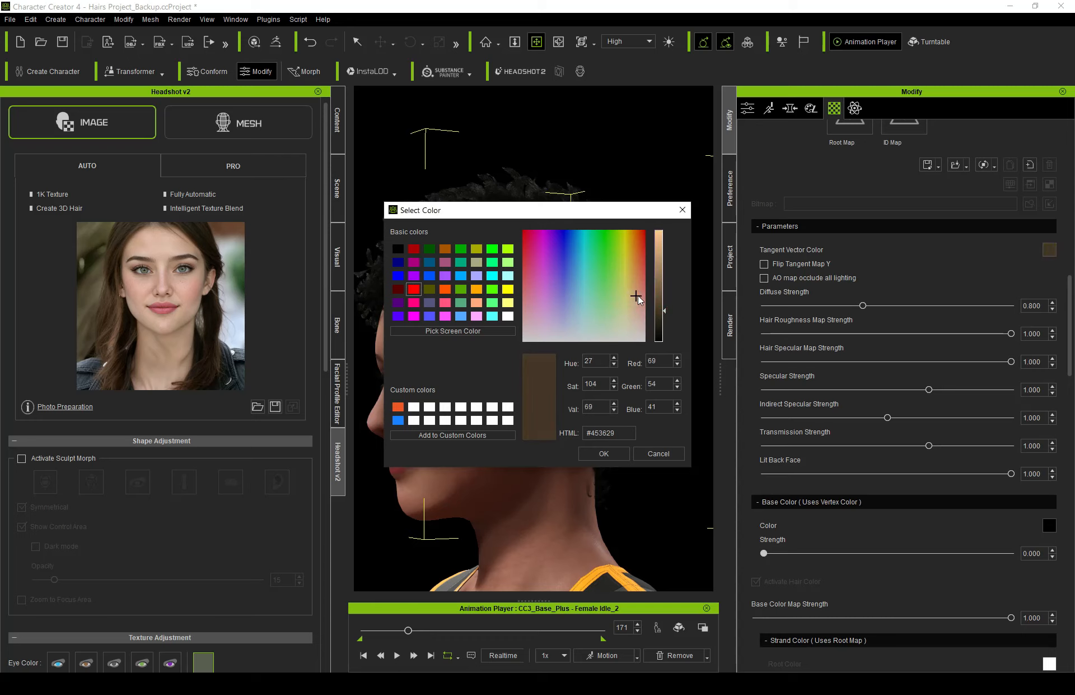
click(614, 454)
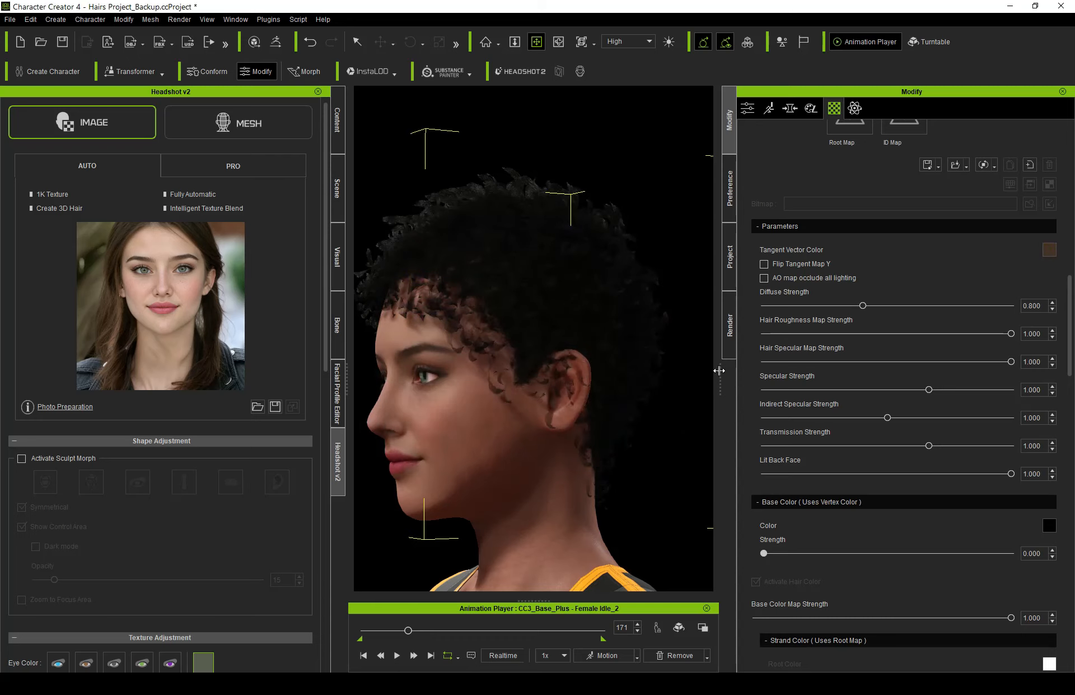
- Inspect the hair on the character from the side and the front, and deselect it for a clear view
drag(719, 371, 914, 370)
click(603, 195)
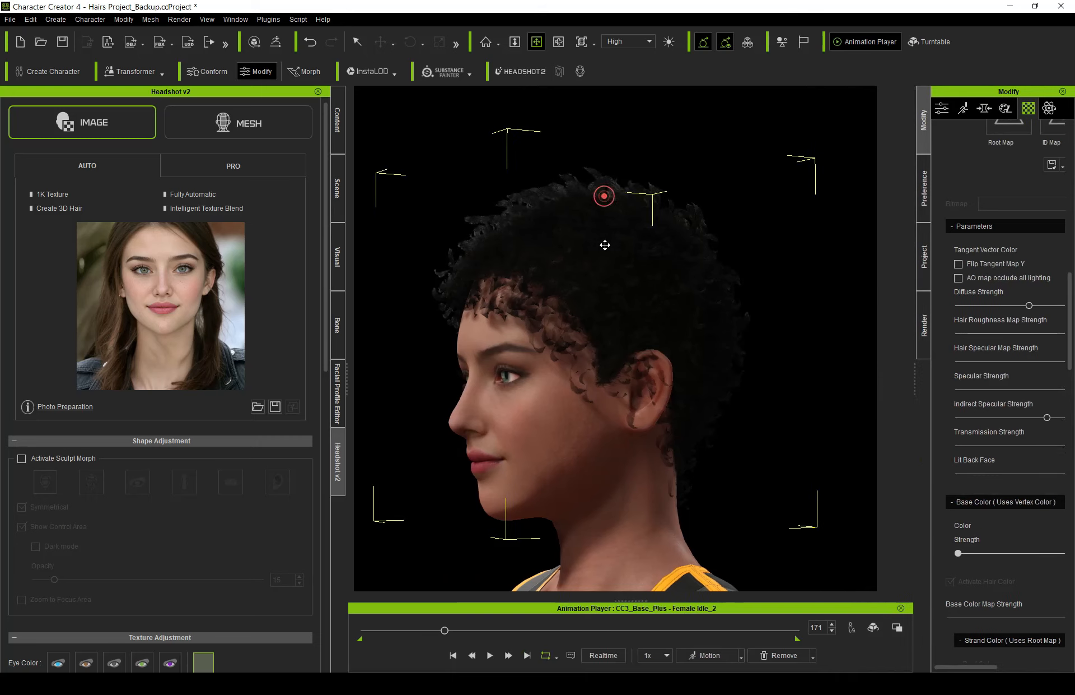
scroll(621, 289, down, 5)
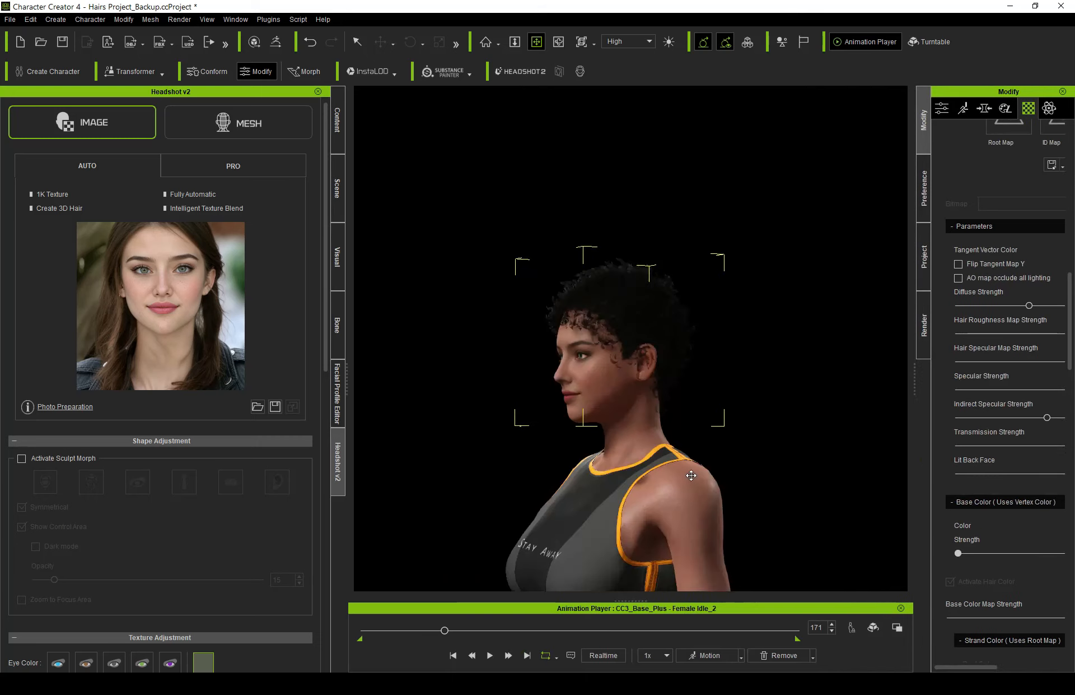
middle_drag(667, 409, 650, 425)
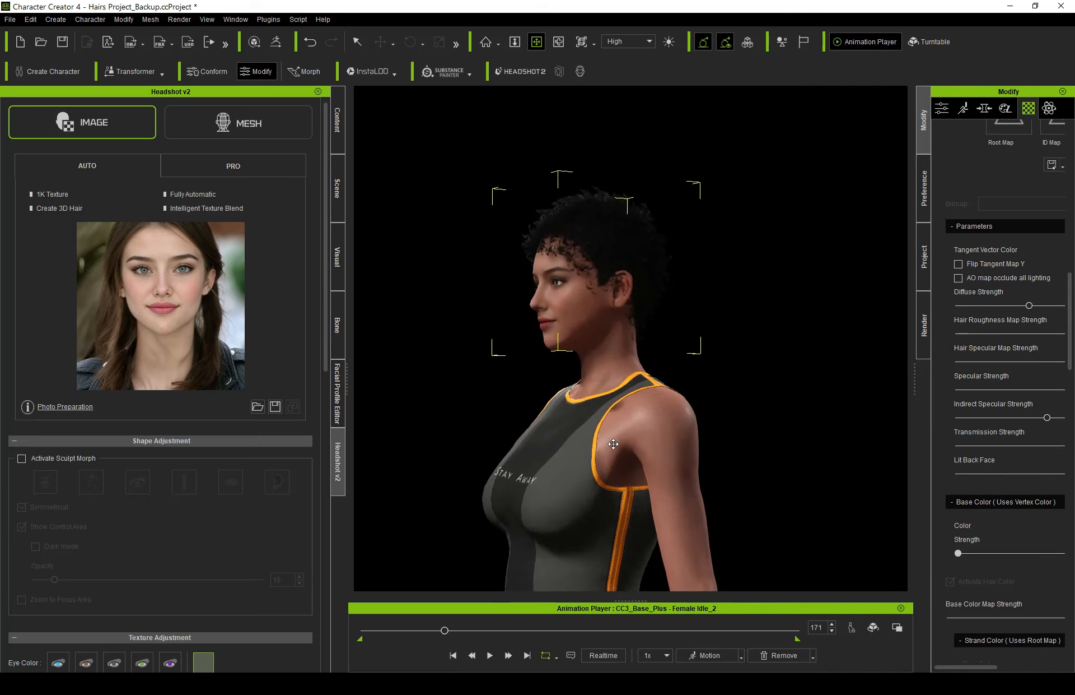
right_drag(527, 423, 581, 405)
middle_drag(582, 404, 577, 401)
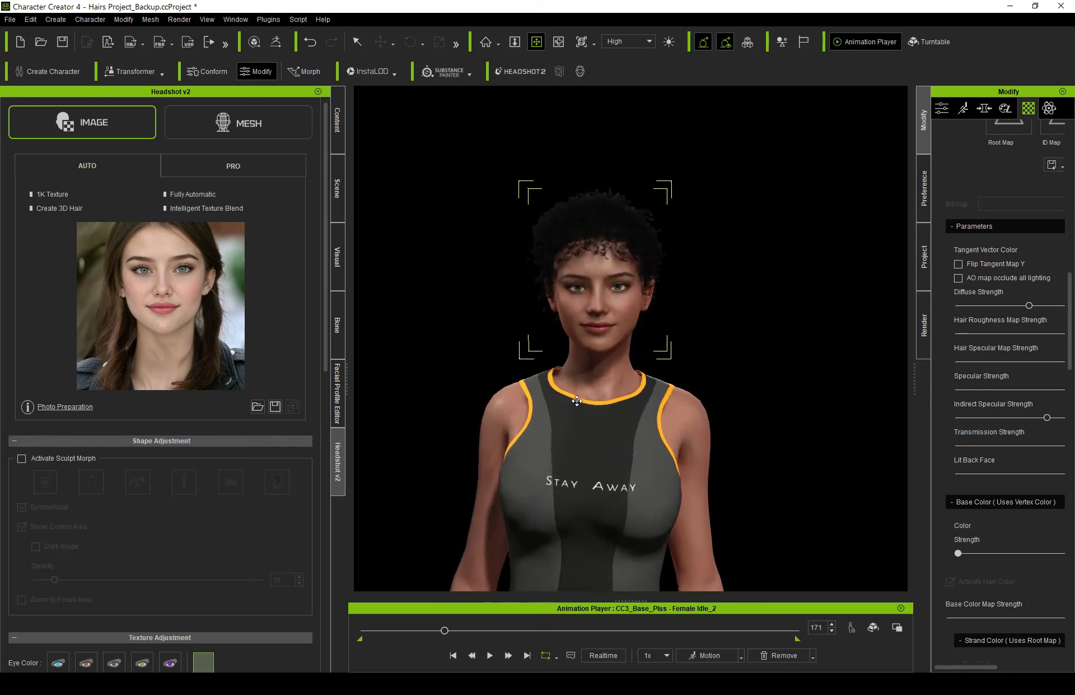
key(Escape)
click(749, 247)
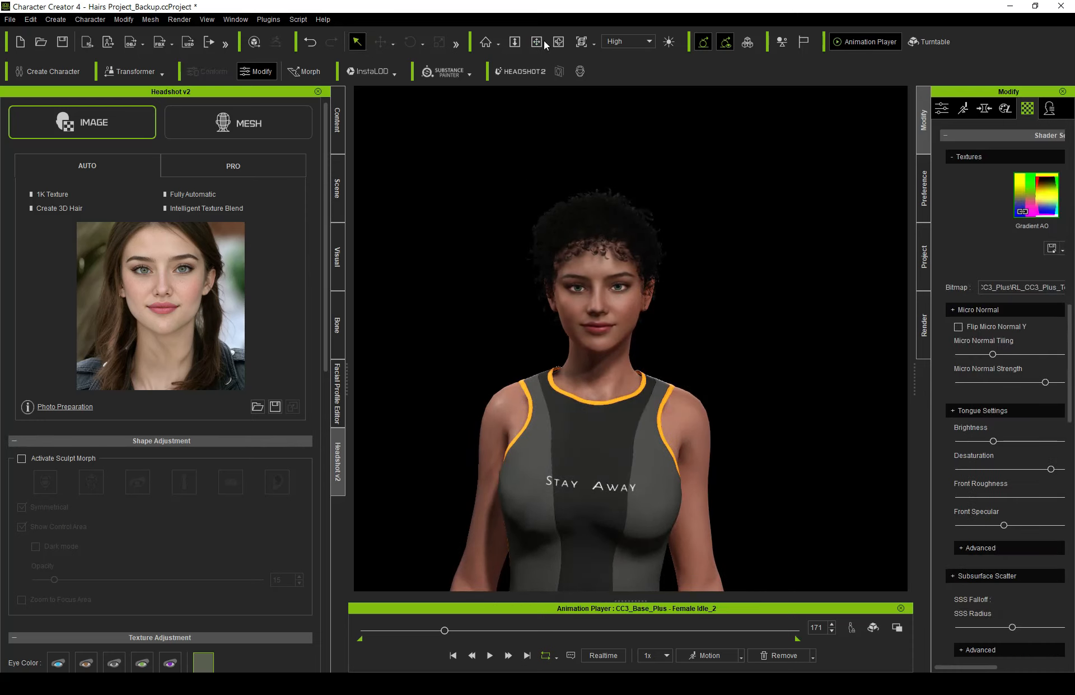
click(537, 41)
drag(696, 348, 739, 362)
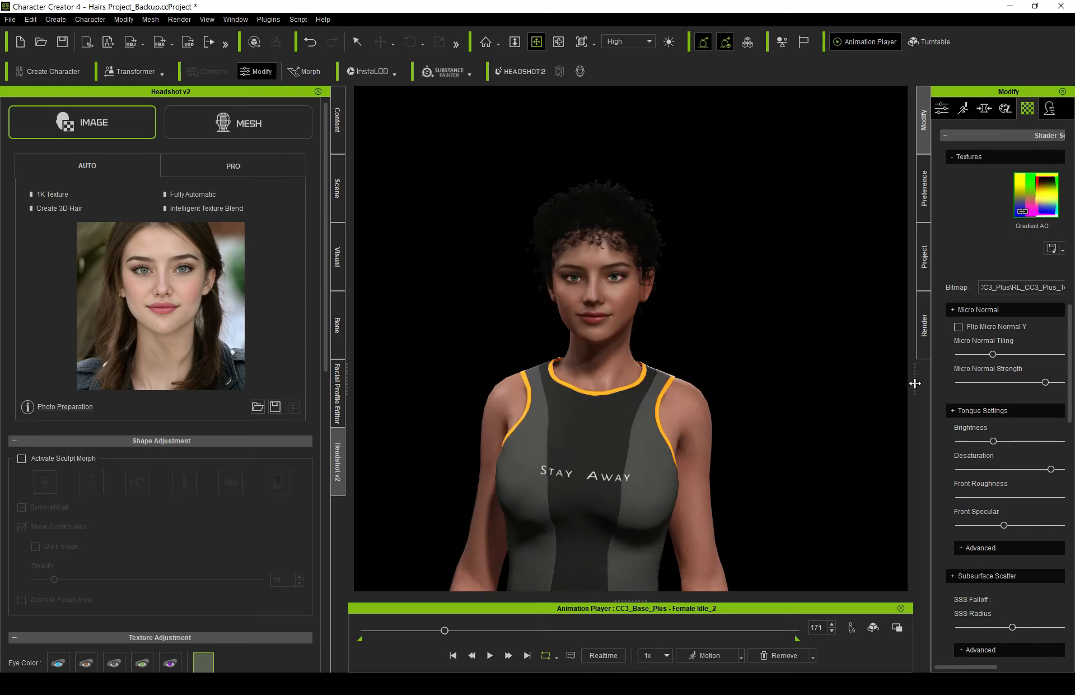
drag(915, 383, 745, 382)
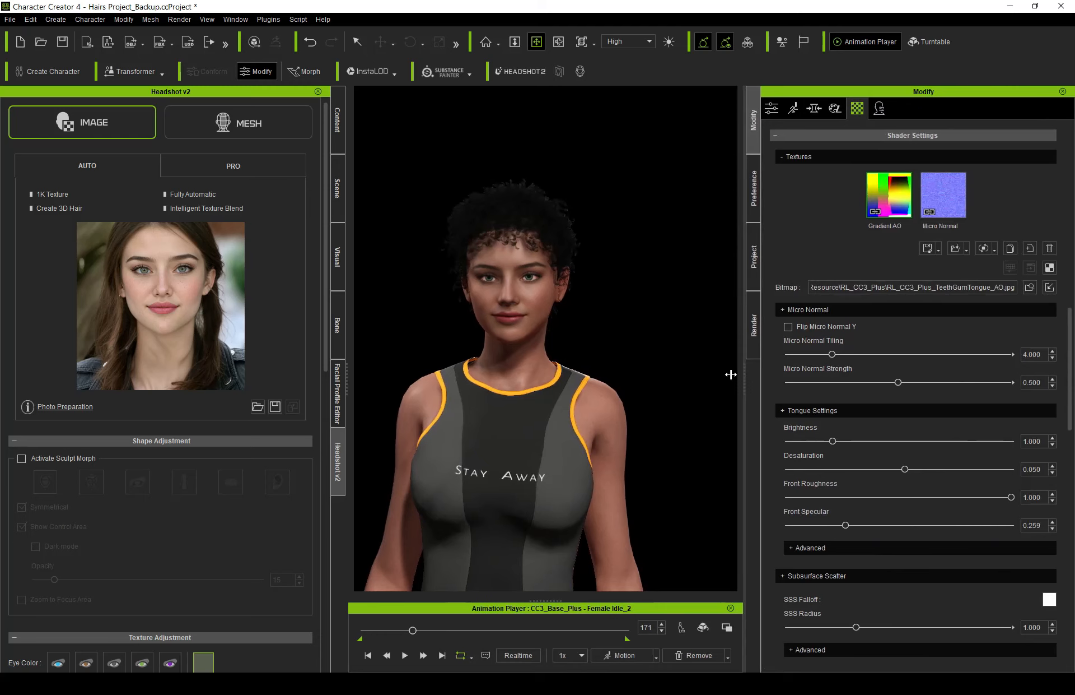
- Turn on the auxiliary light, reselect the hair mesh and show its material list
key(q)
click(669, 42)
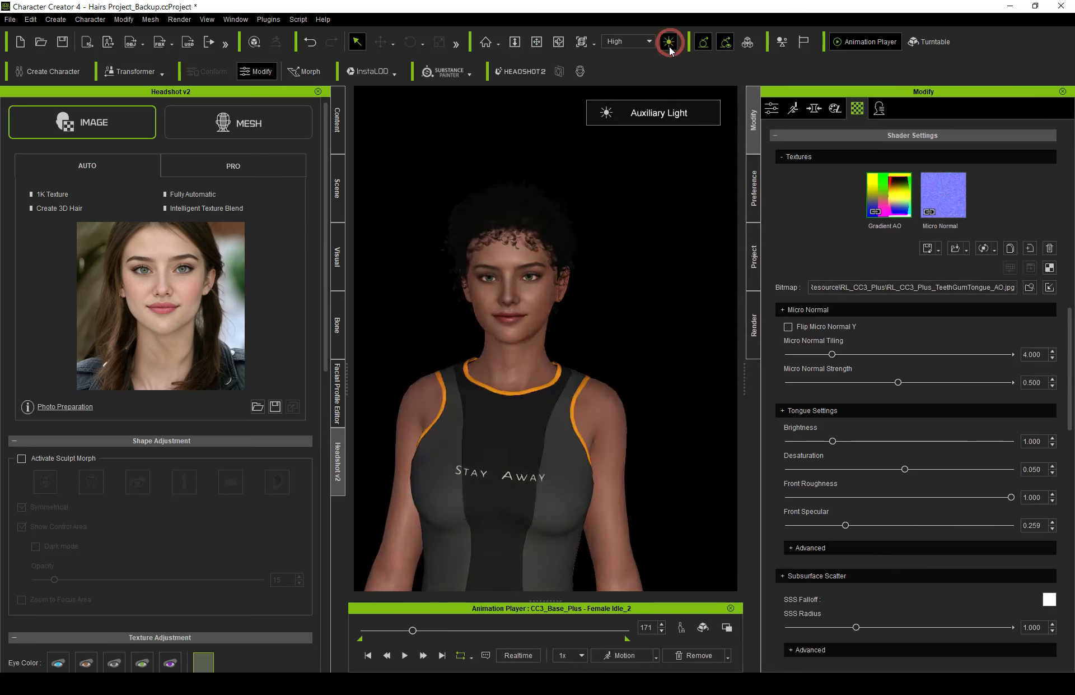
click(509, 208)
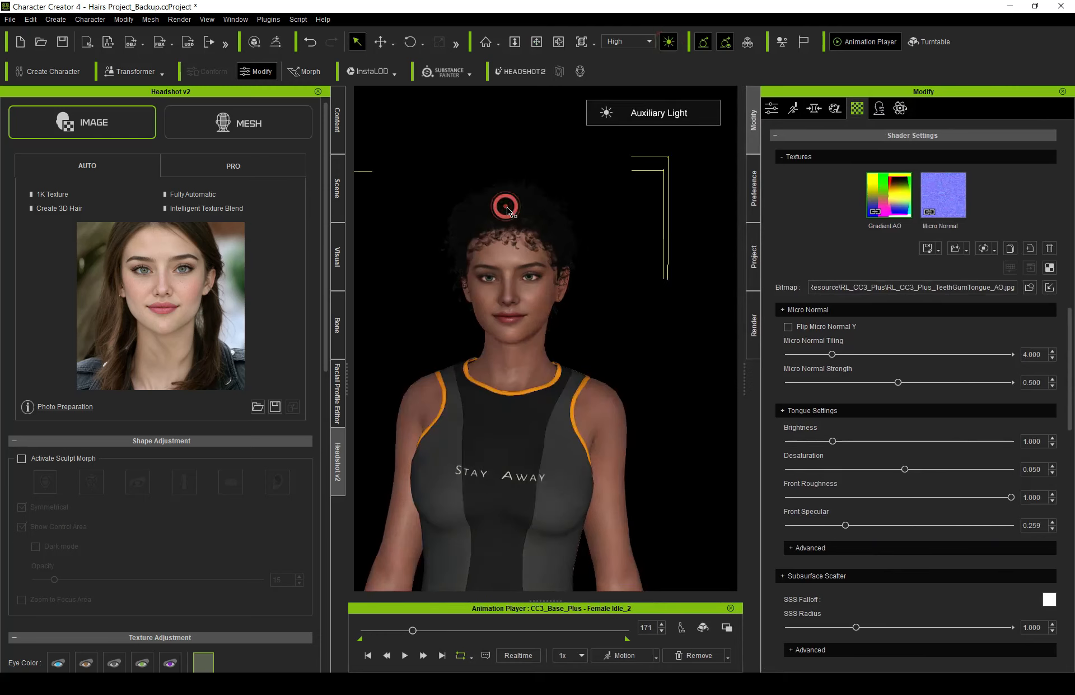
click(513, 192)
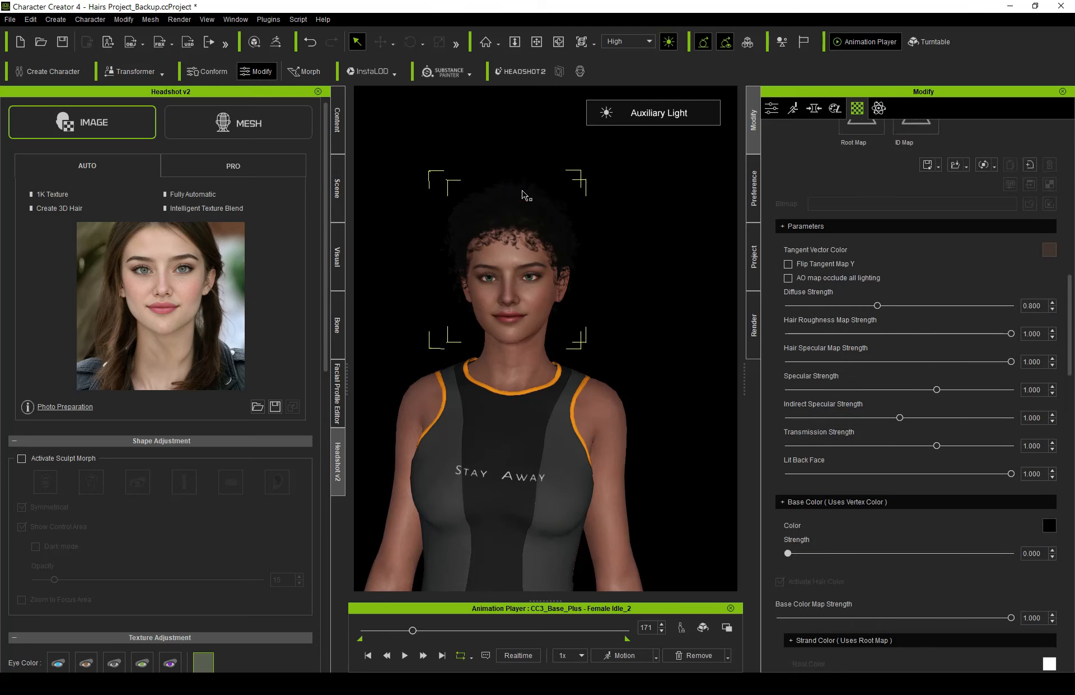
drag(1071, 296, 1071, 147)
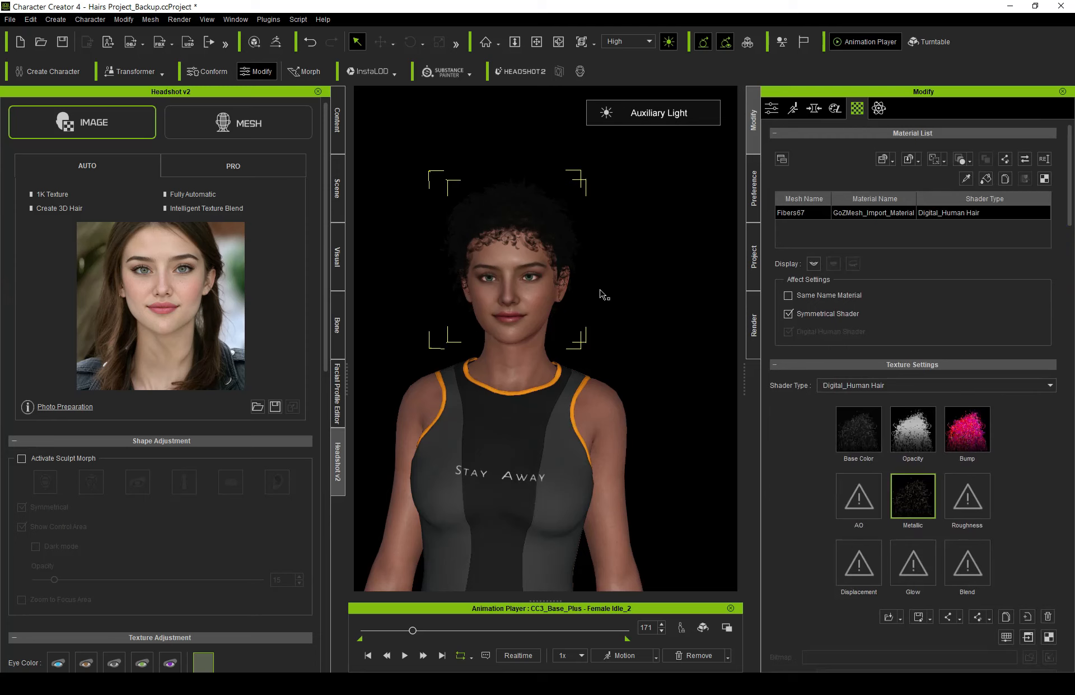
- Rename Fibers67 in the scene list as Short Curl Hairs
click(339, 185)
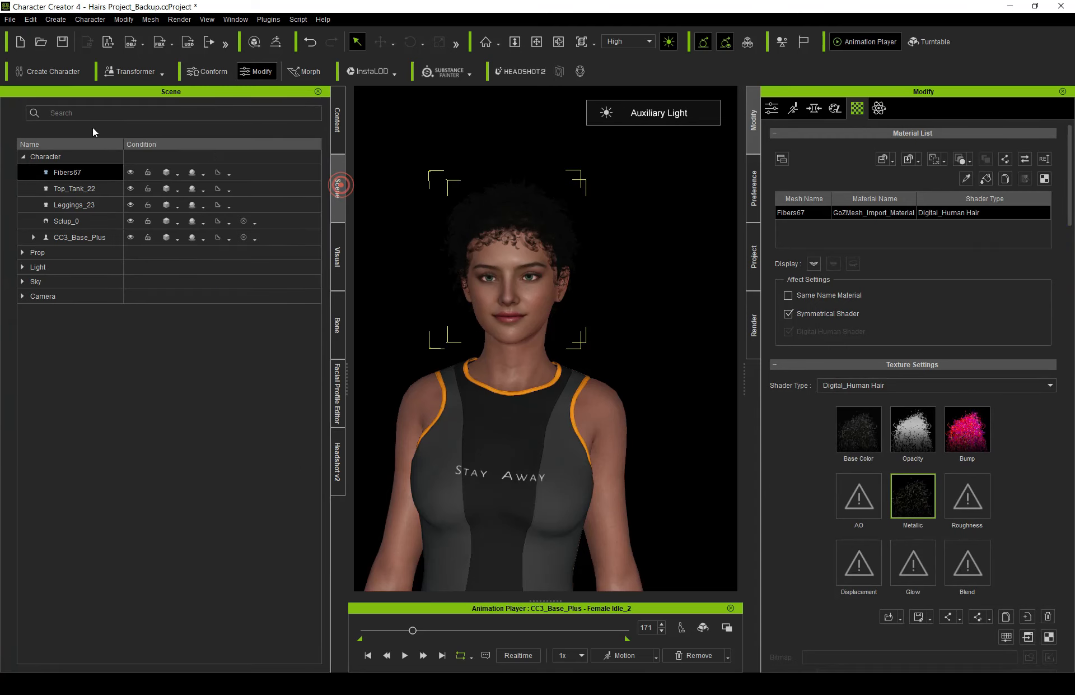
double_click(74, 174)
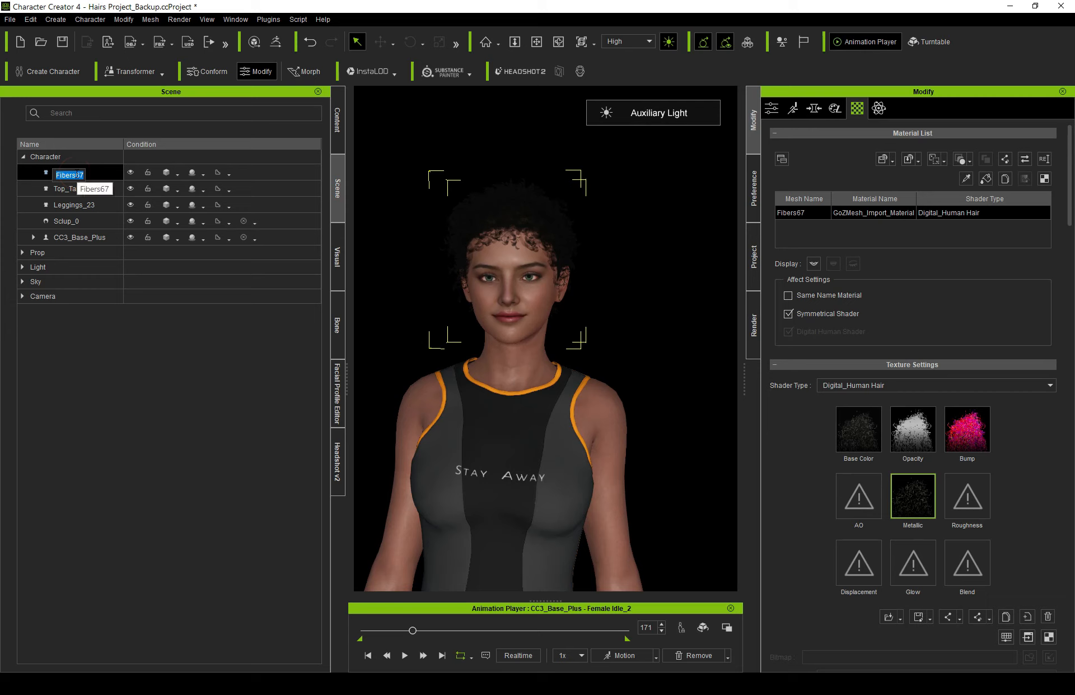
text(Short Curl Hairs)
- Start converting Short Curl Hairs to an accessory with the Bake Current Shape geometry option
click(769, 109)
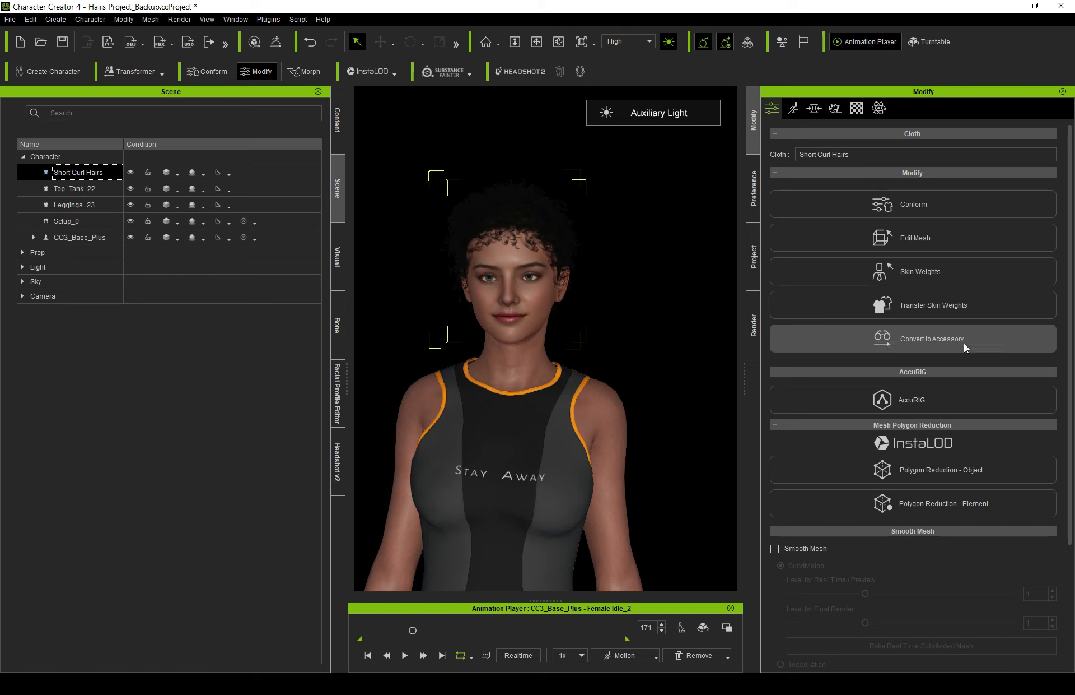
click(915, 340)
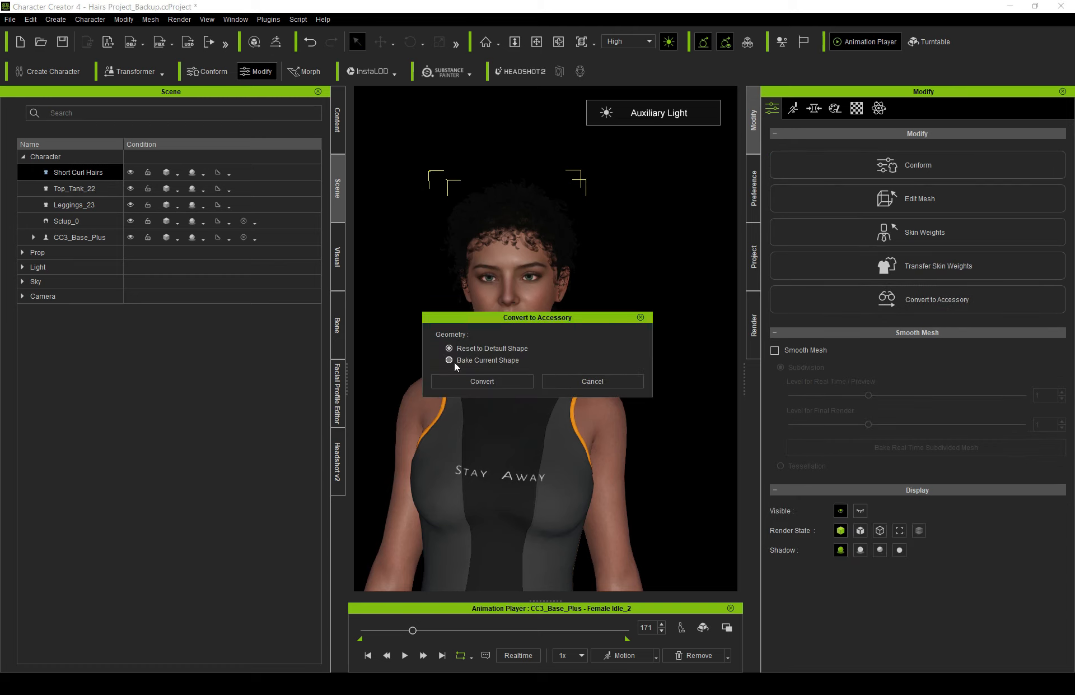
click(512, 361)
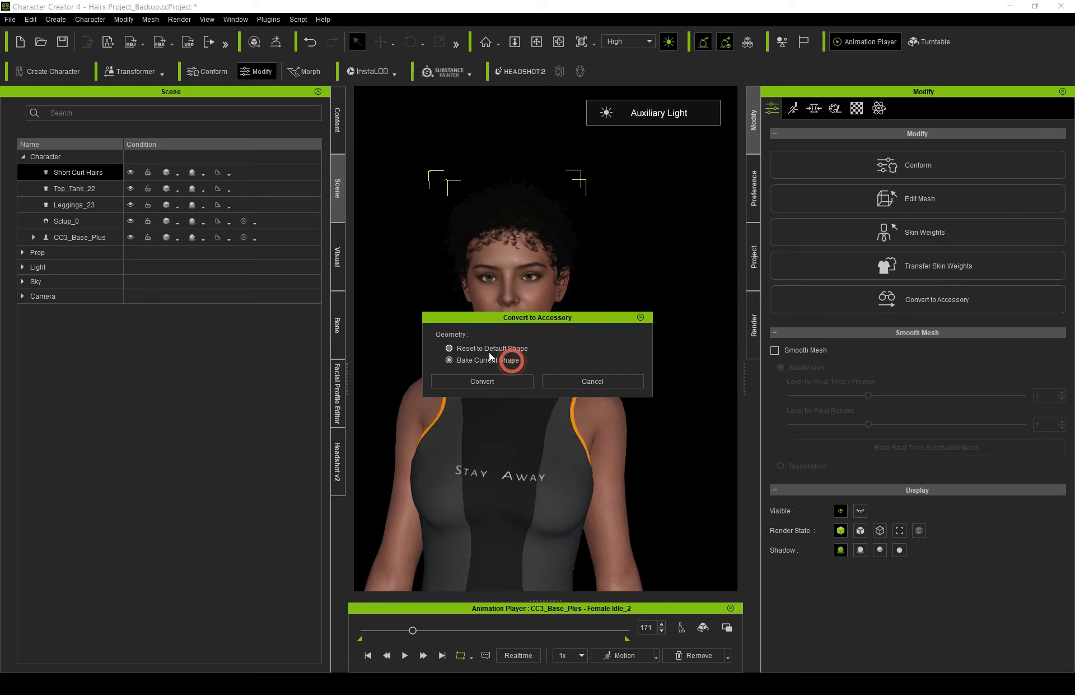